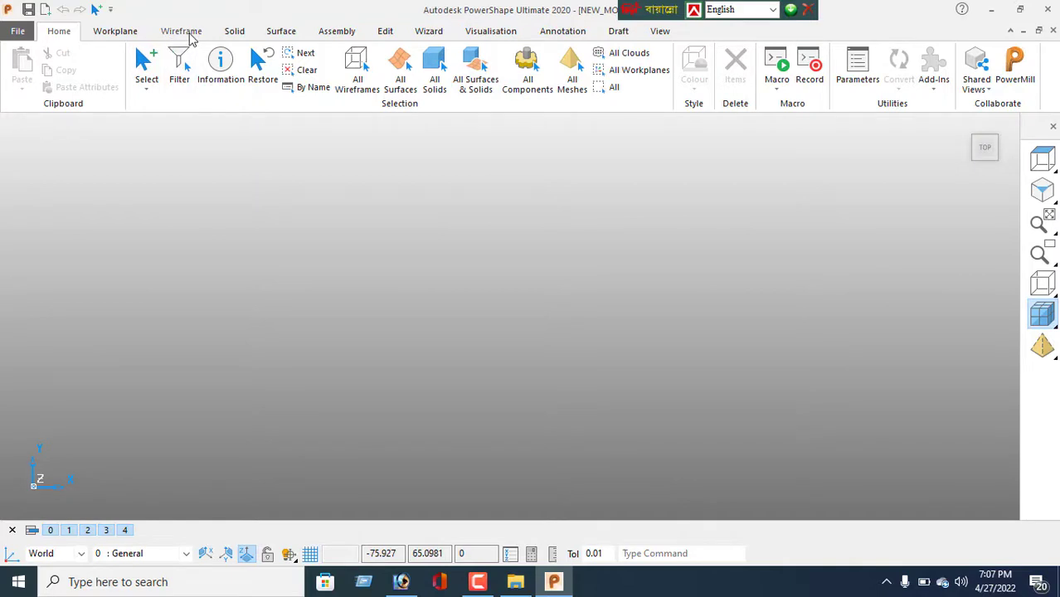
Draw a single horizontal line about 103 long from X -34, Y 1 in the top view.
left_click(182, 31)
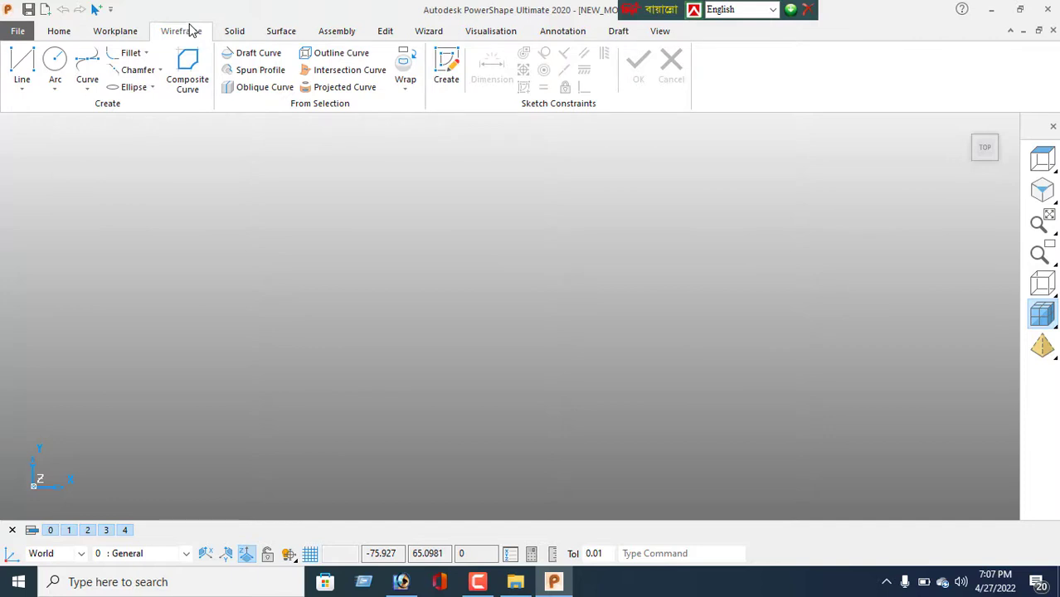
left_click(23, 89)
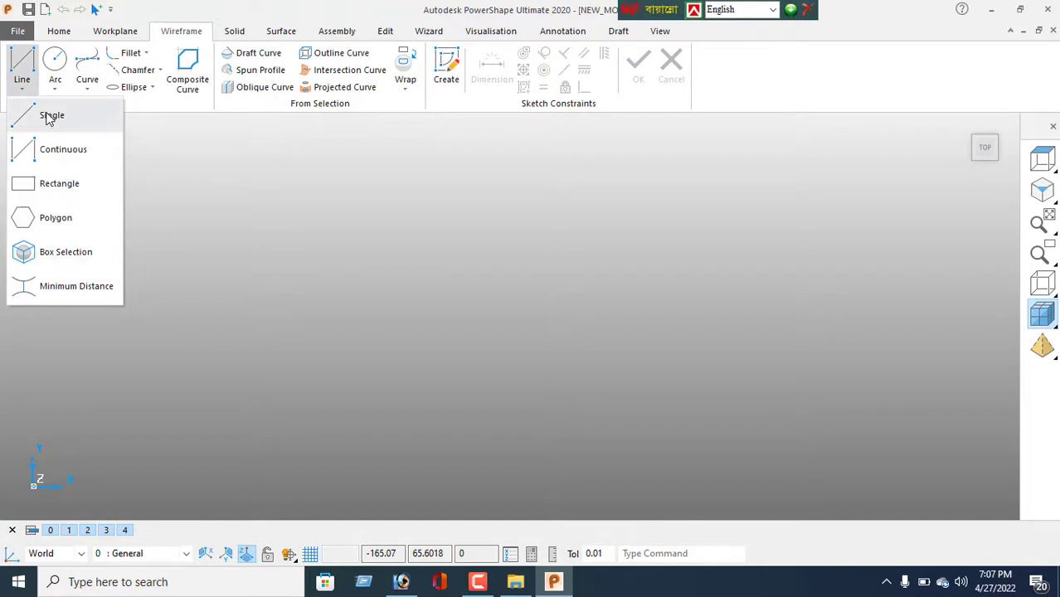
left_click(50, 116)
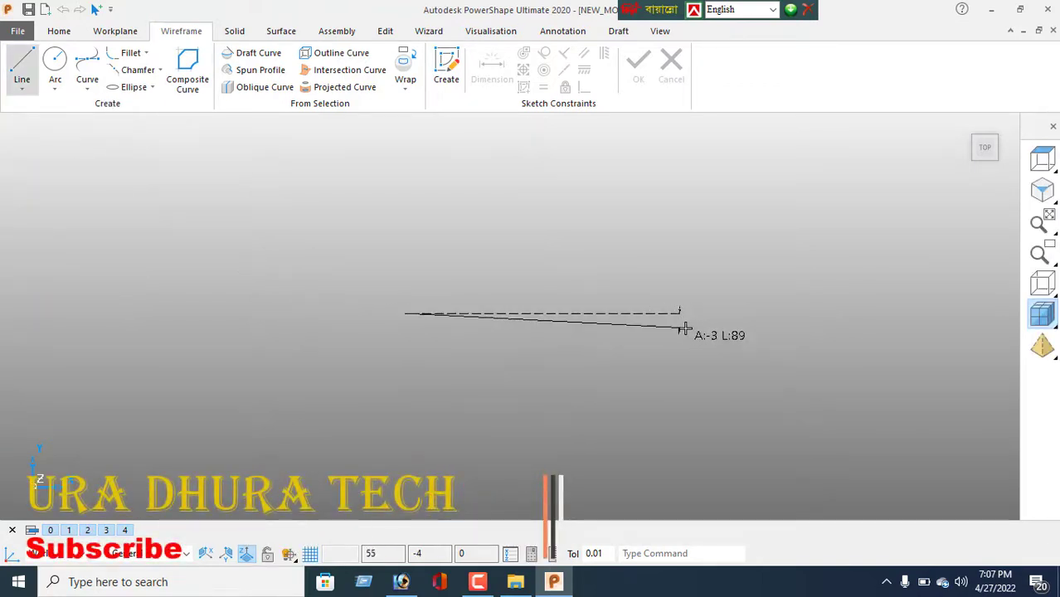
left_click(723, 315)
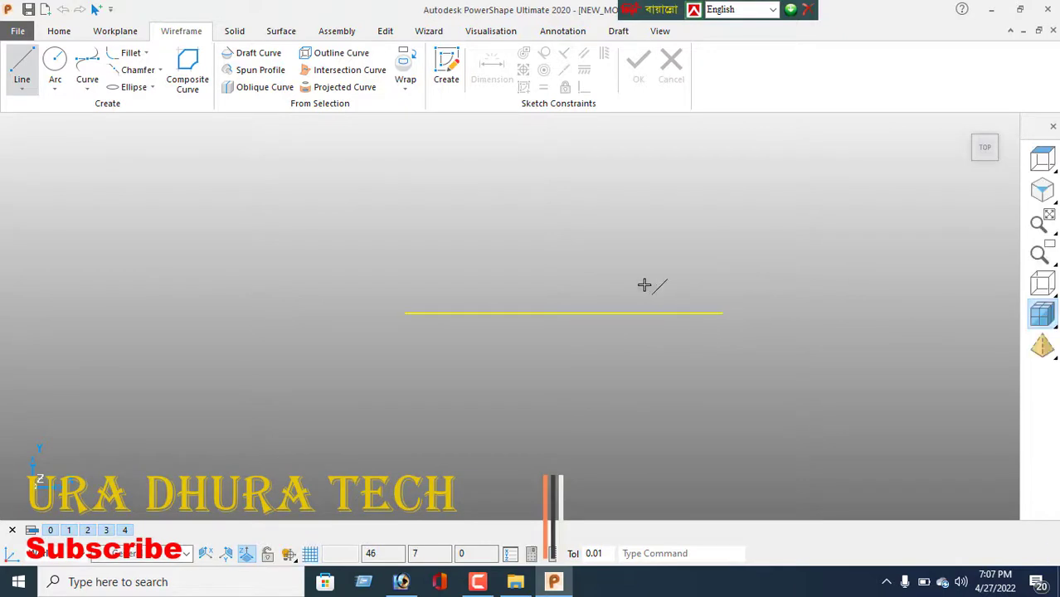
right_click(641, 204)
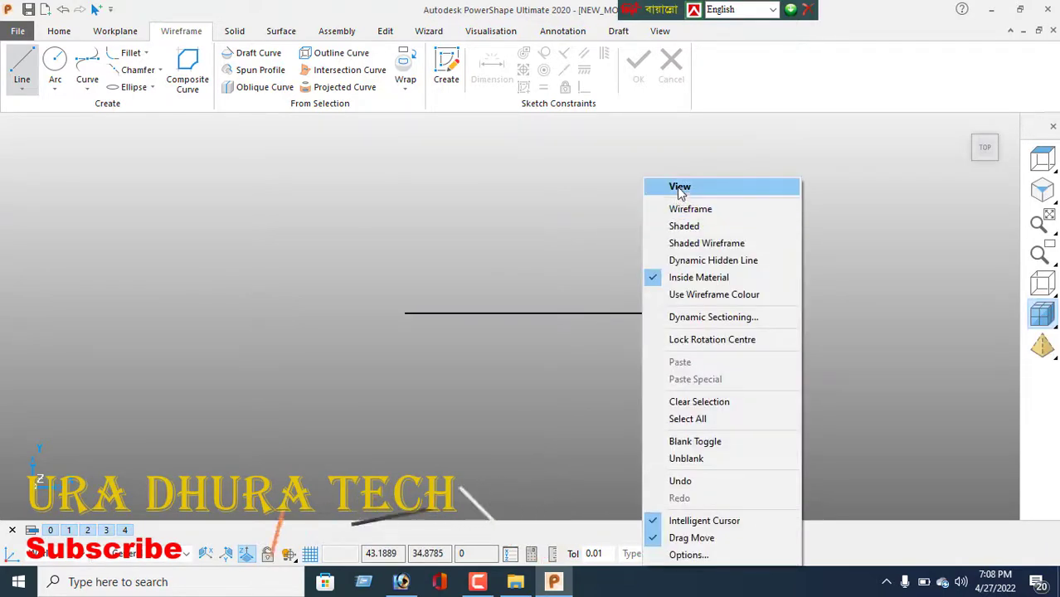
left_click(678, 188)
Set the horizontal line's length to 180.
left_click(606, 310)
double_click(607, 311)
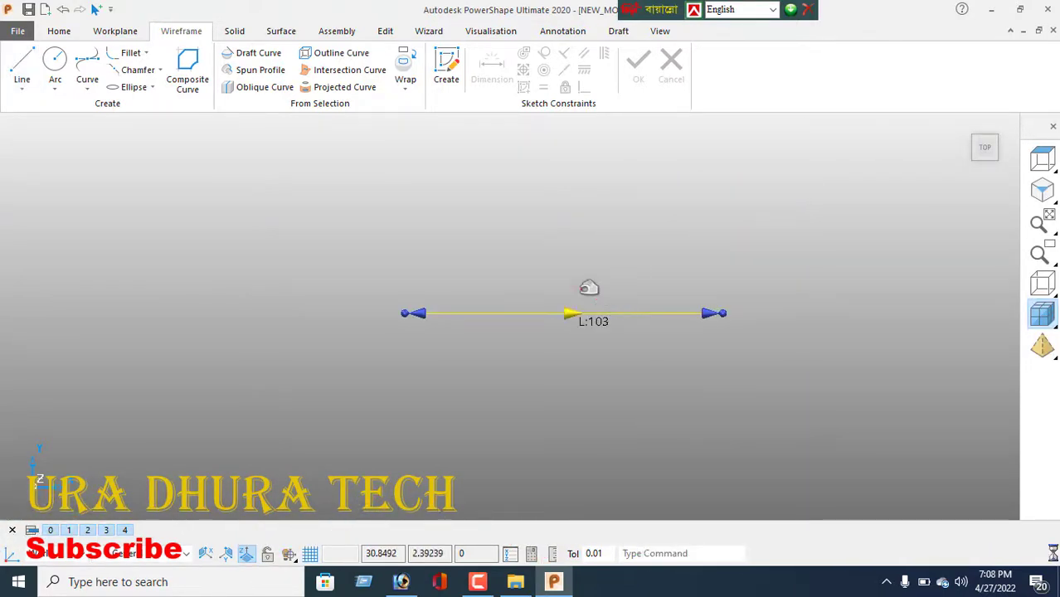
double_click(306, 151)
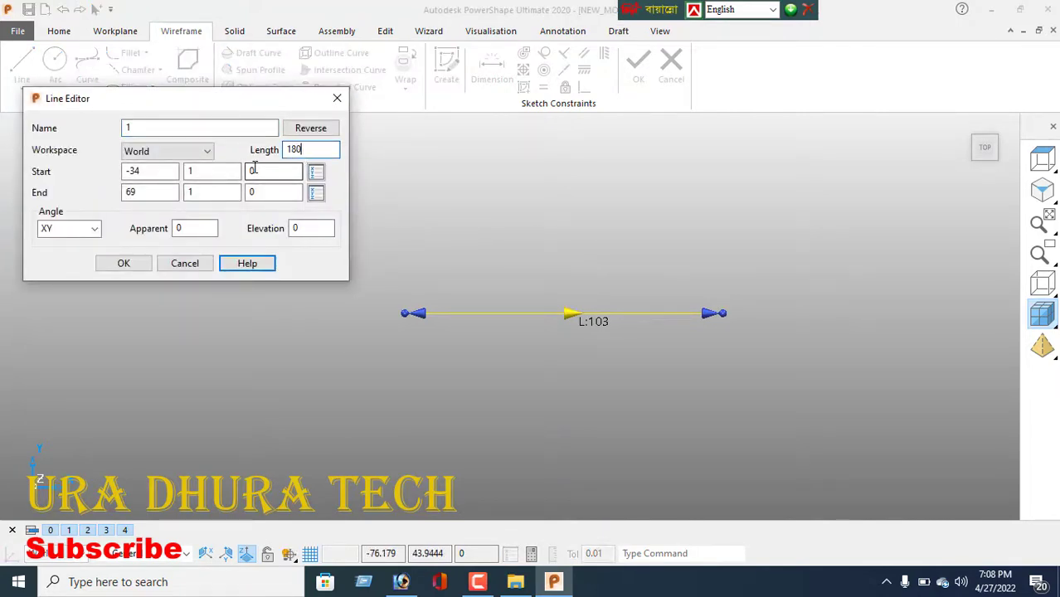
type("180")
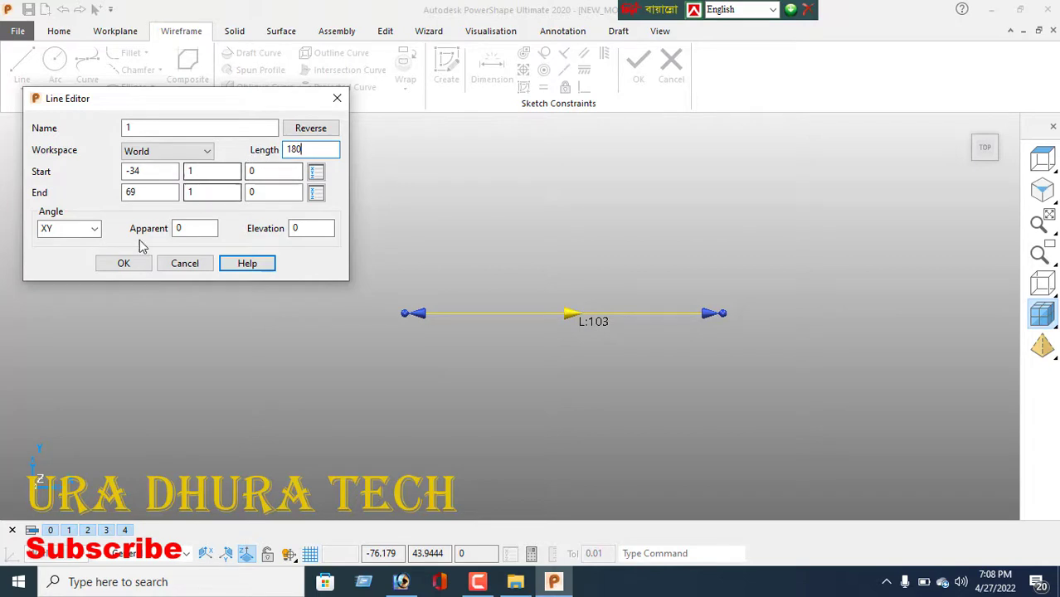
left_click(123, 263)
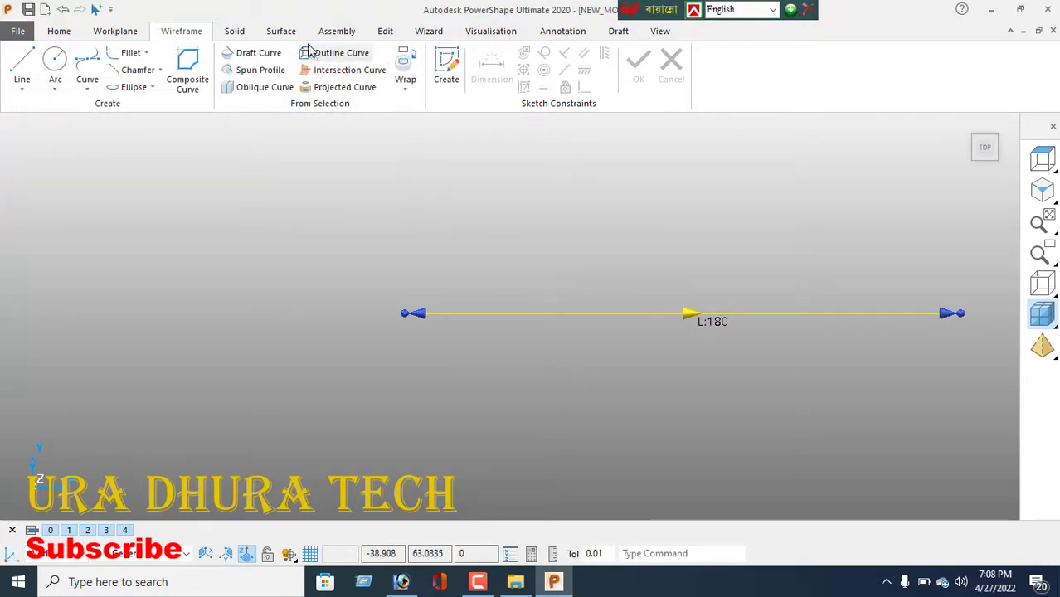
Offset one copy of the 180-long line upward by a distance of 80.
left_click(386, 31)
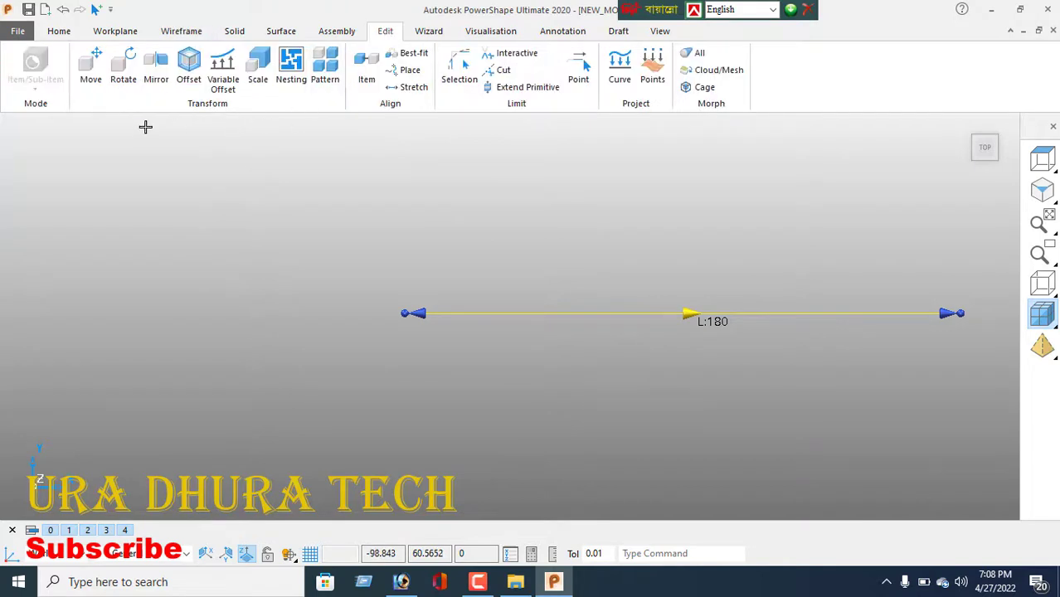
left_click(187, 76)
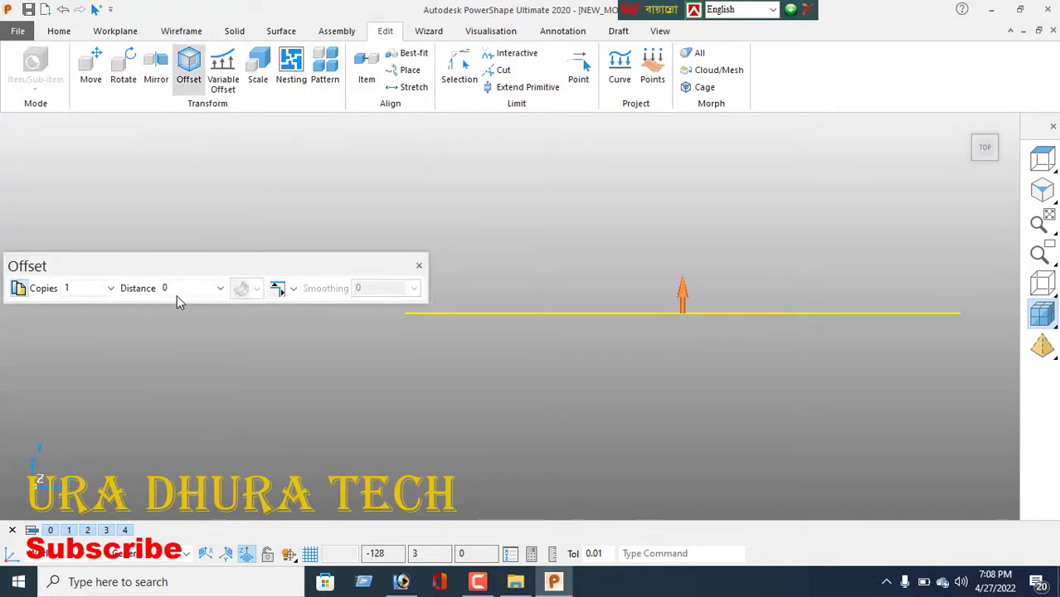
double_click(187, 290)
type("80")
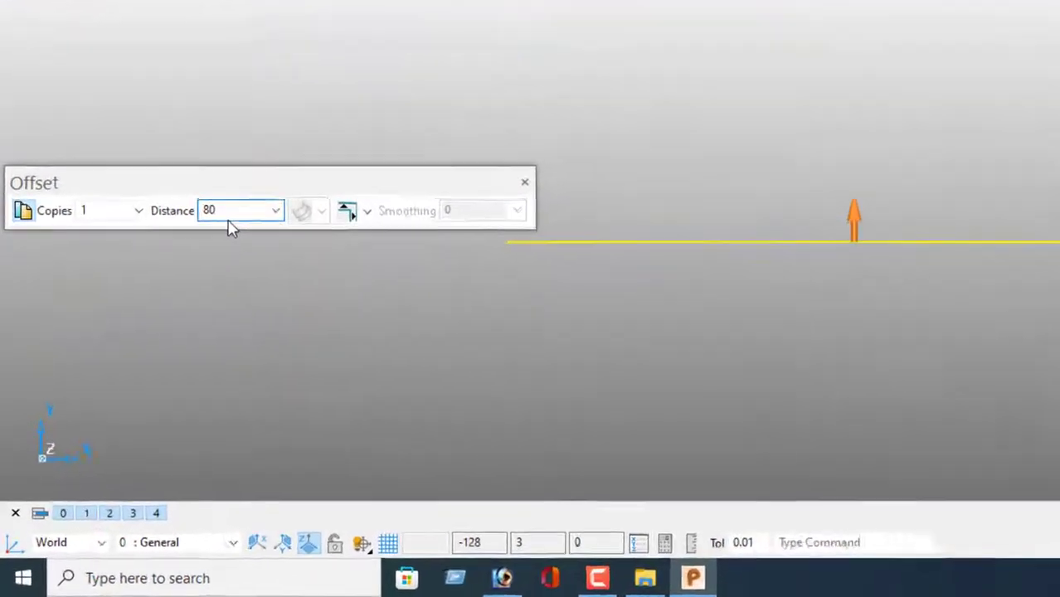
key("Return")
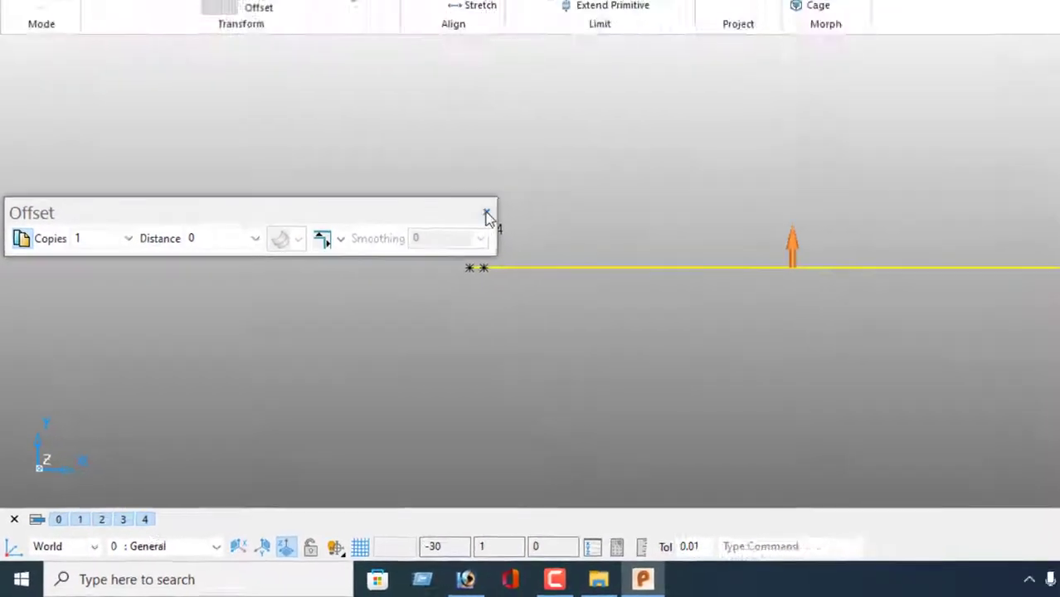
left_click(573, 143)
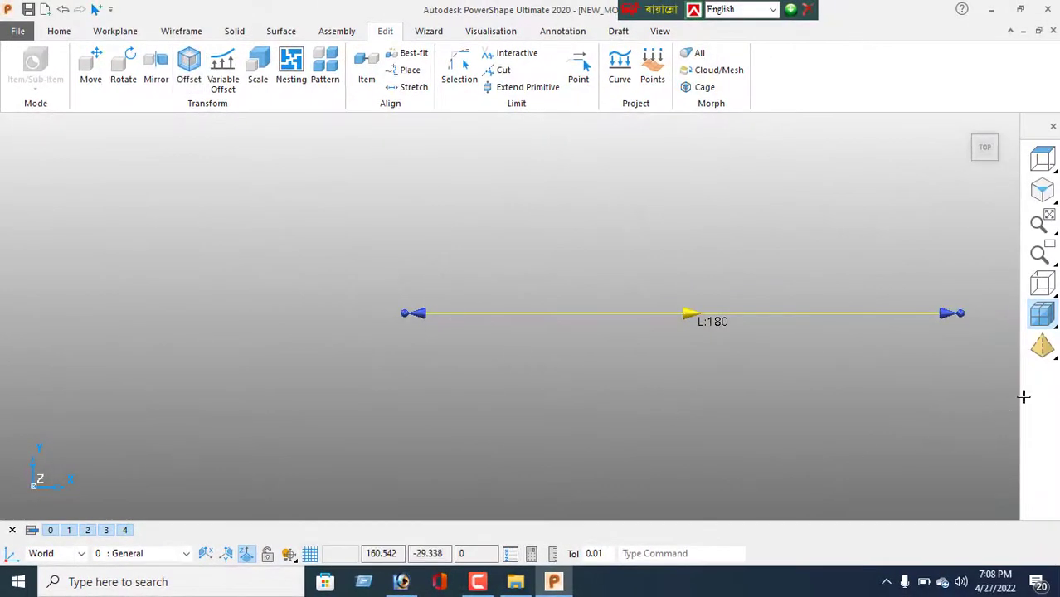
left_click(1038, 223)
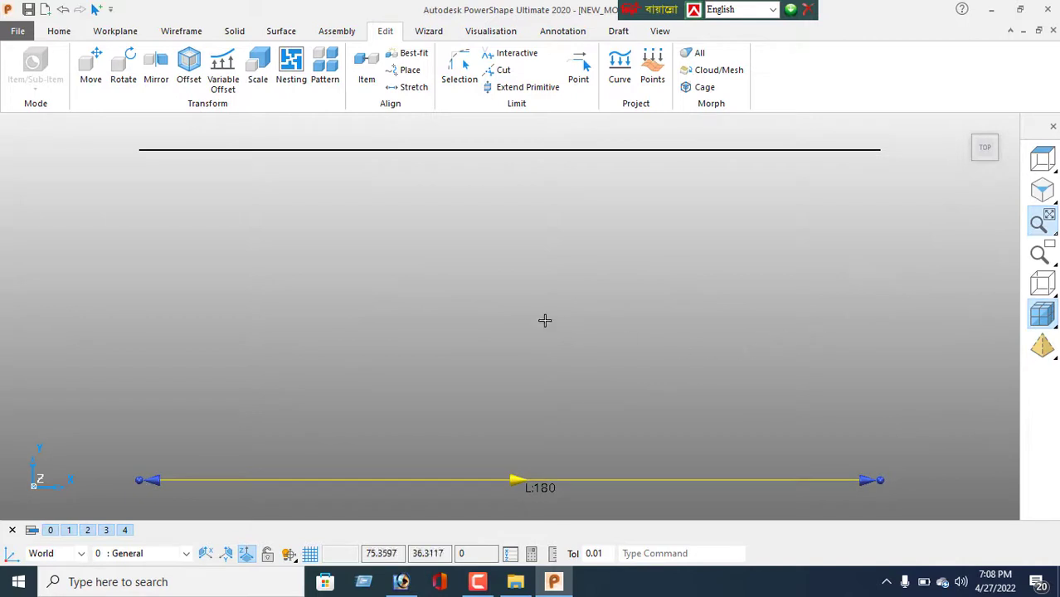
Draw two vertical lines joining the ends of the parallel horizontal lines to close the rectangle.
left_click(181, 32)
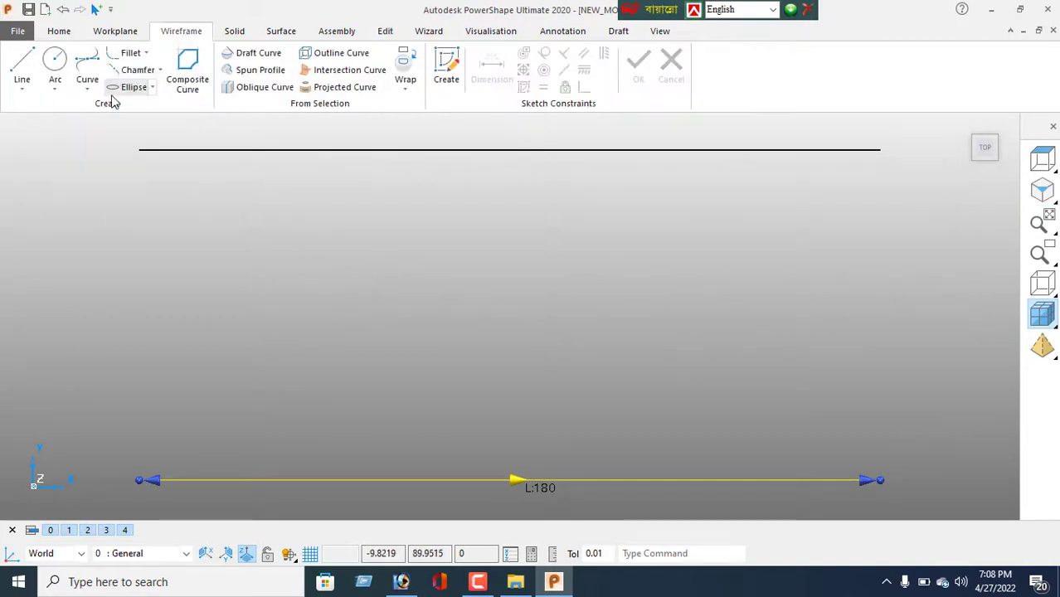
left_click(23, 73)
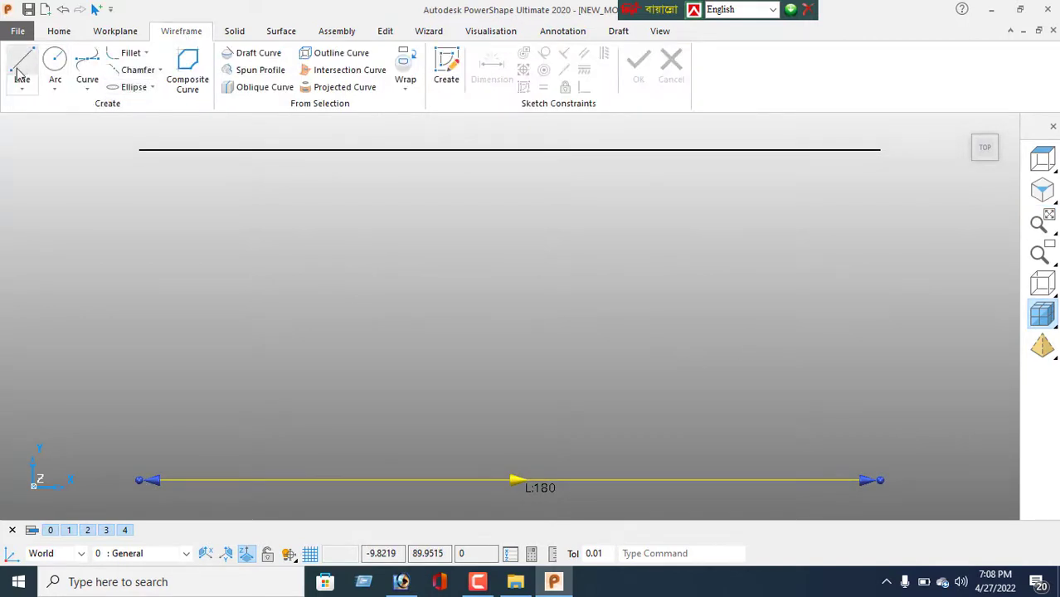
left_click(143, 149)
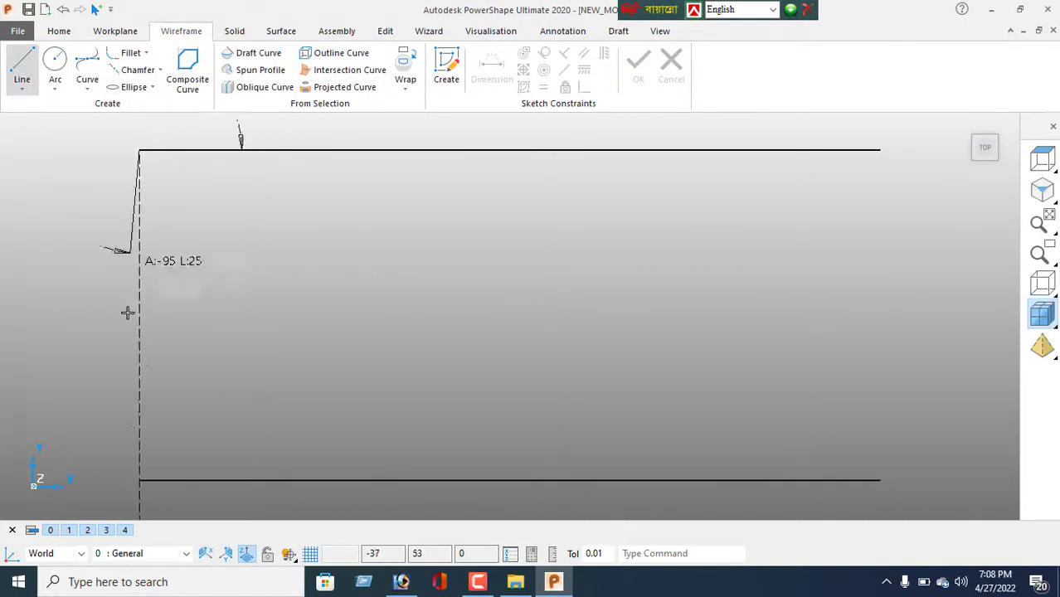
left_click(139, 481)
left_click(880, 150)
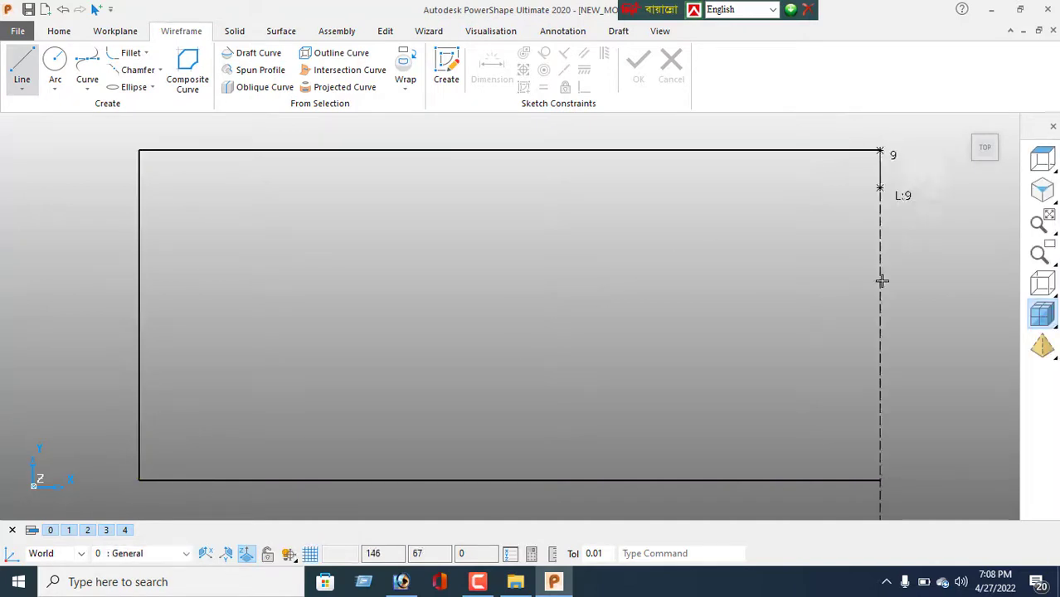
left_click(880, 480)
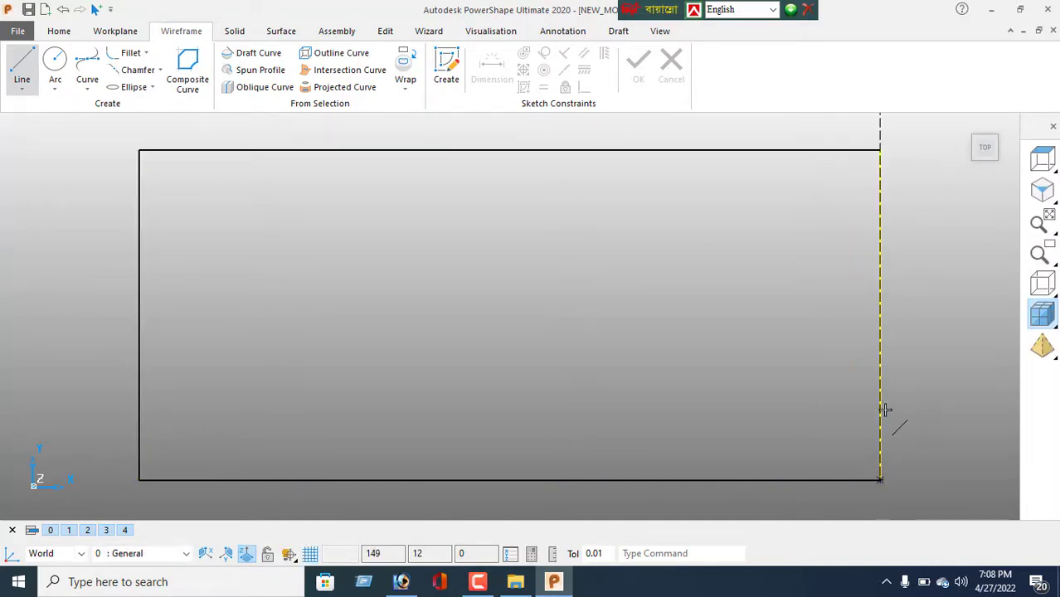
Offset one copy of the rectangle's right edge inward by a distance of 22.
left_click(385, 31)
left_click(188, 66)
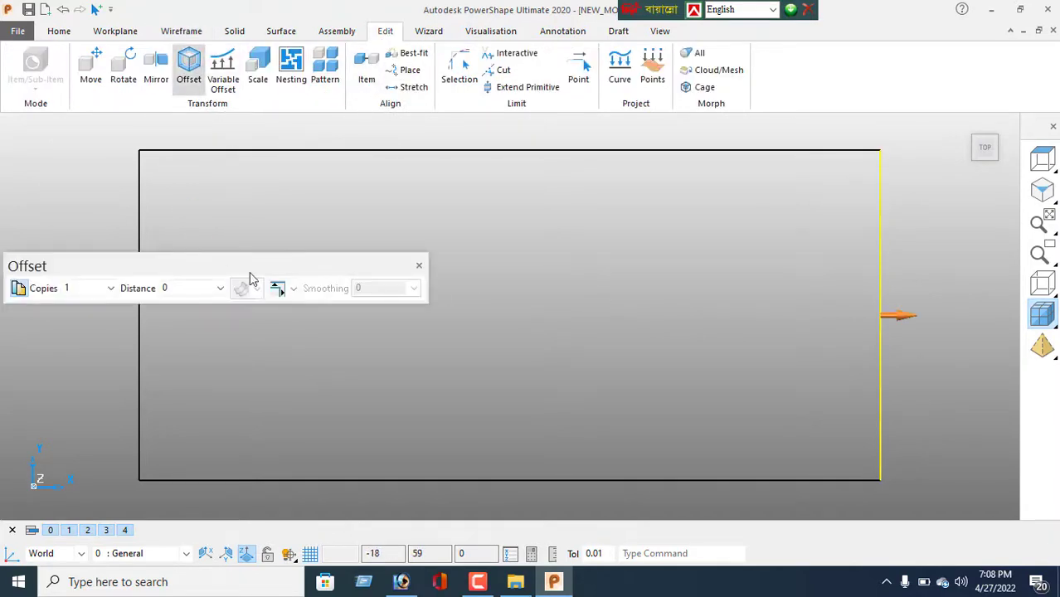
left_click(910, 315)
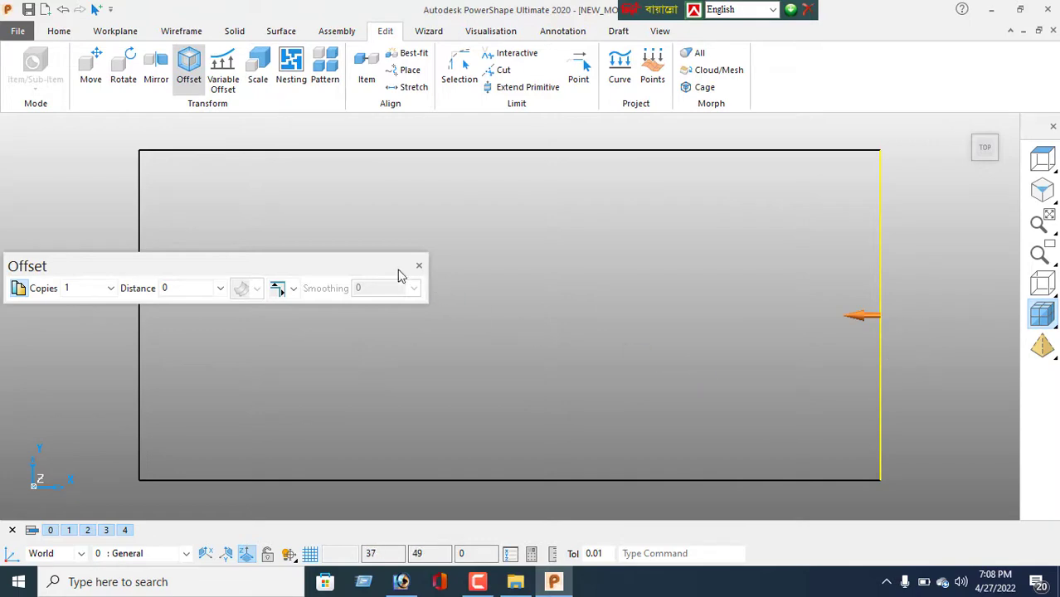
double_click(179, 288)
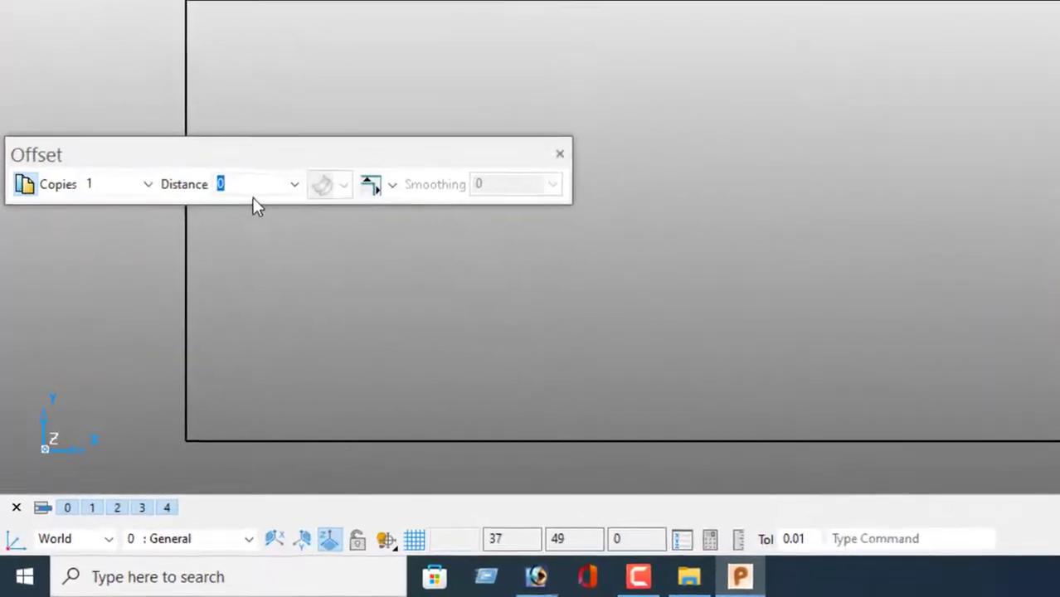
type("22")
key("Return")
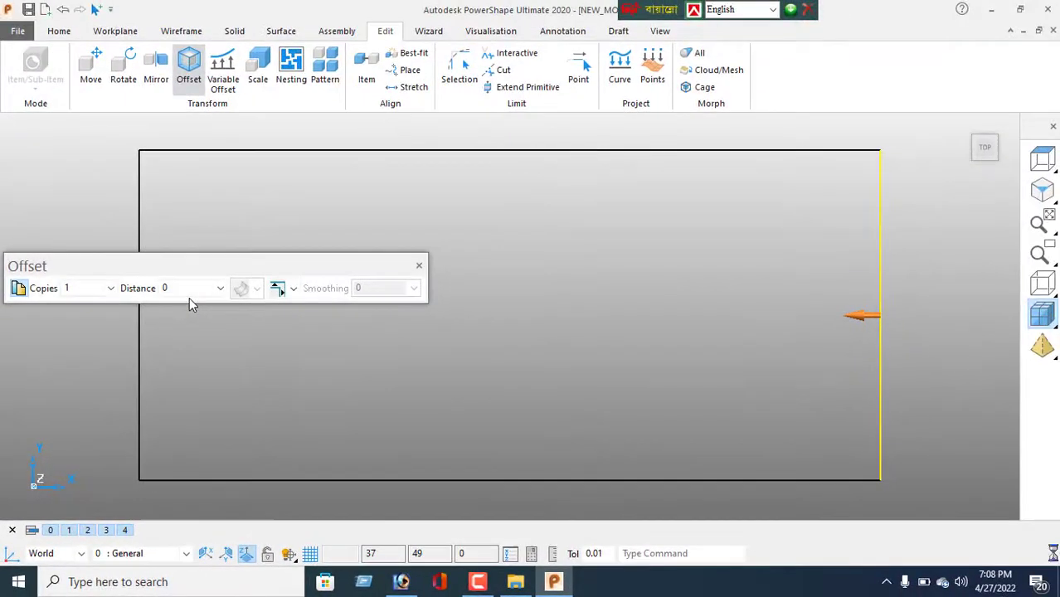
left_click(419, 267)
right_click(599, 258)
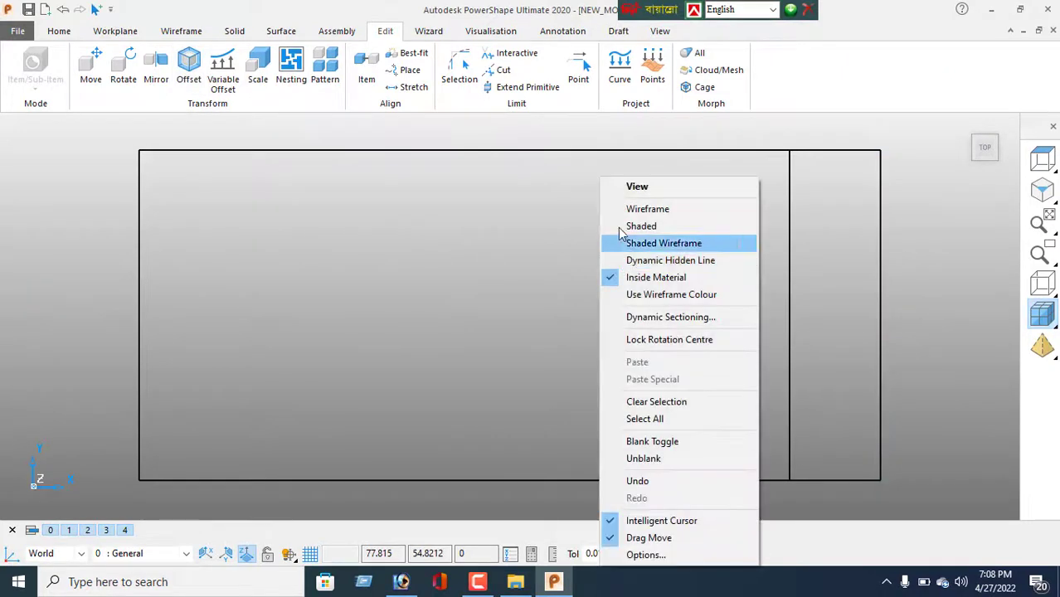
left_click(621, 188)
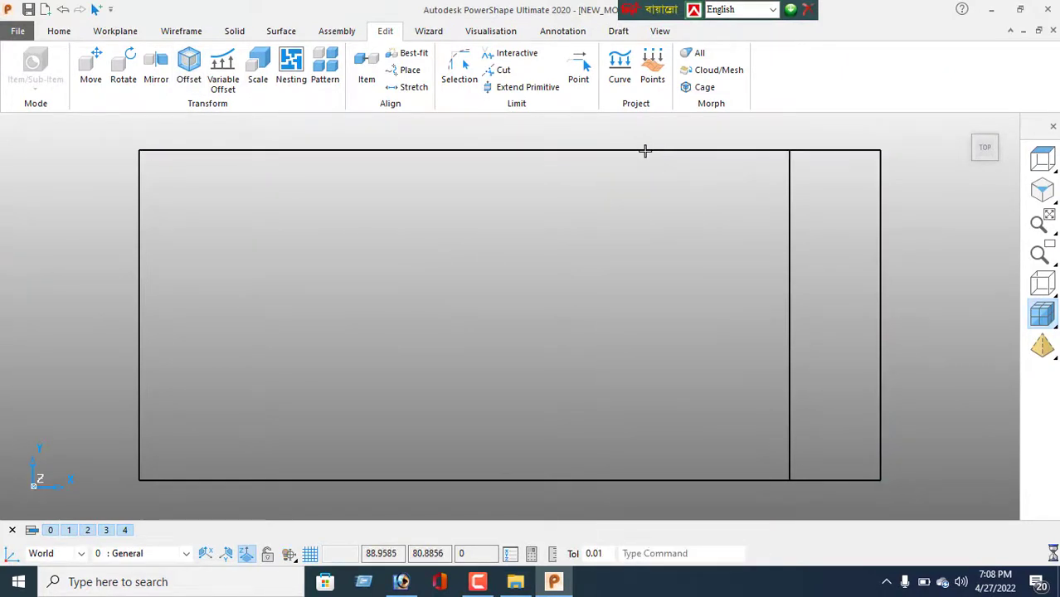
Offset one copy of the rectangle's top edge downward by a distance of 12.
left_click(646, 151)
left_click(188, 66)
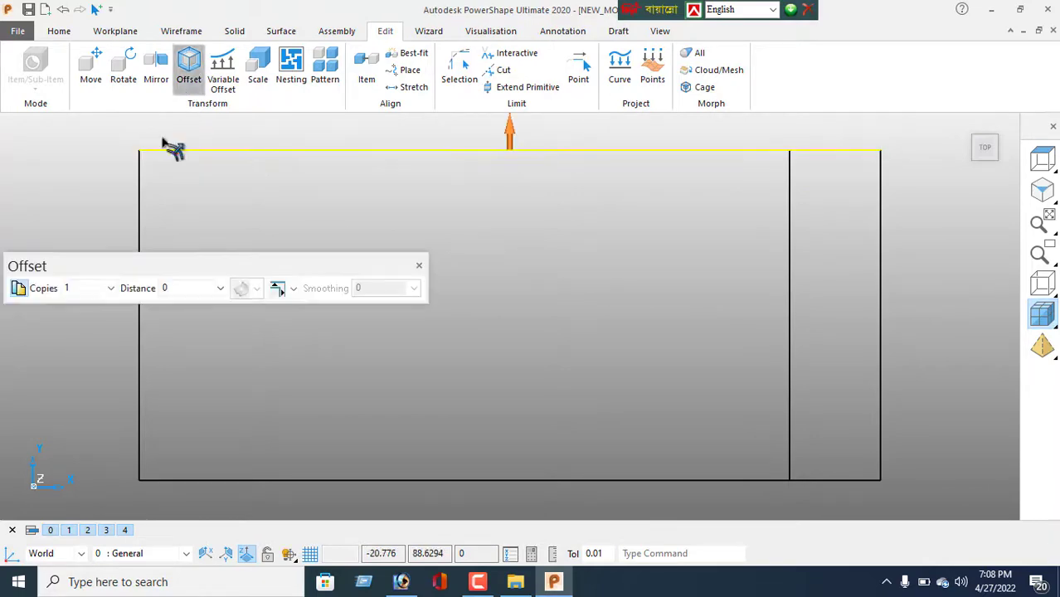
left_click(509, 131)
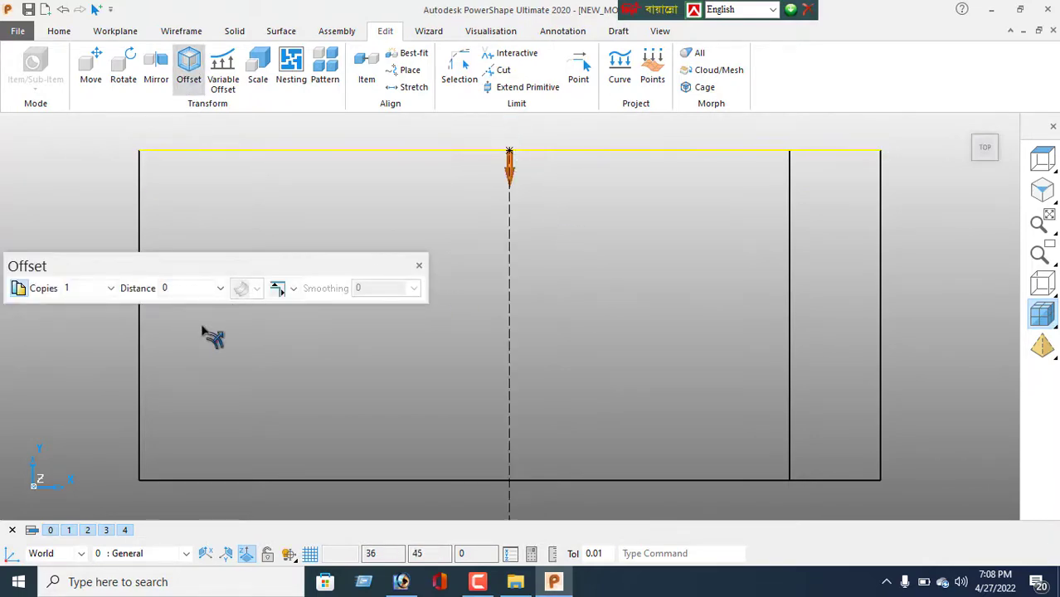
left_click(186, 291)
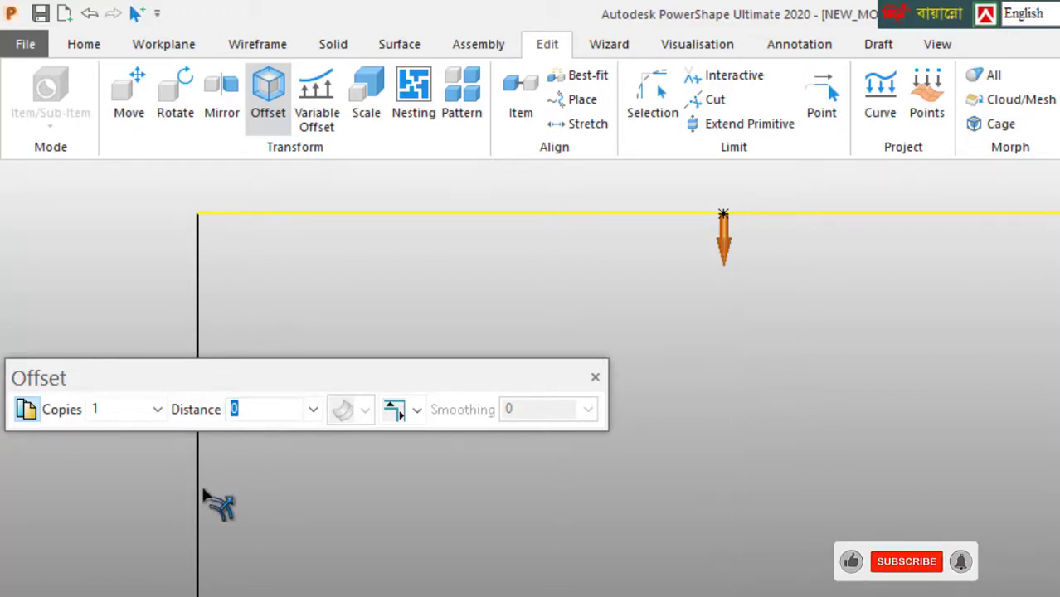
type("12")
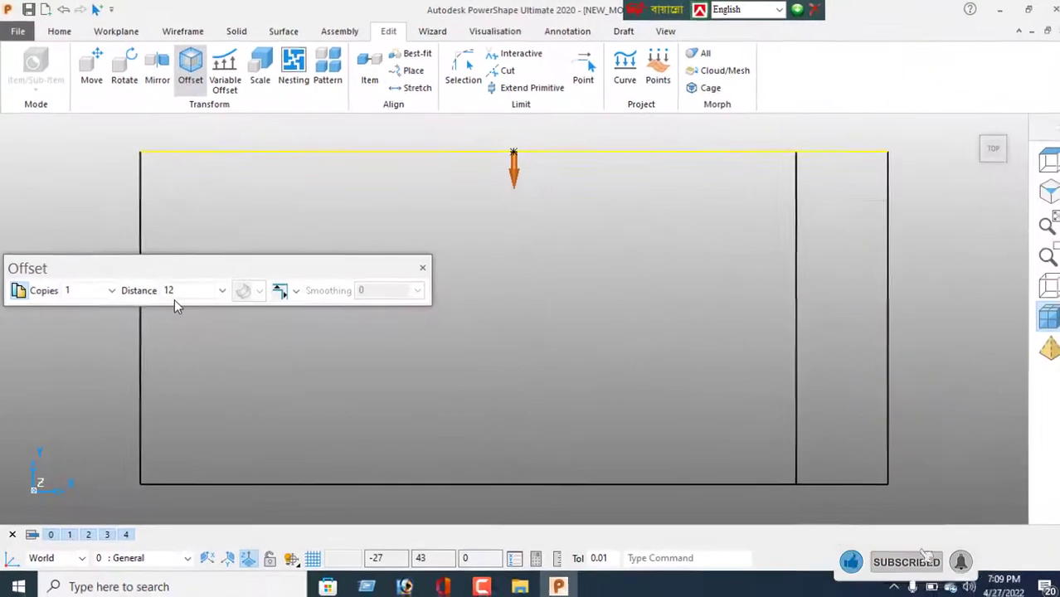
key("Return")
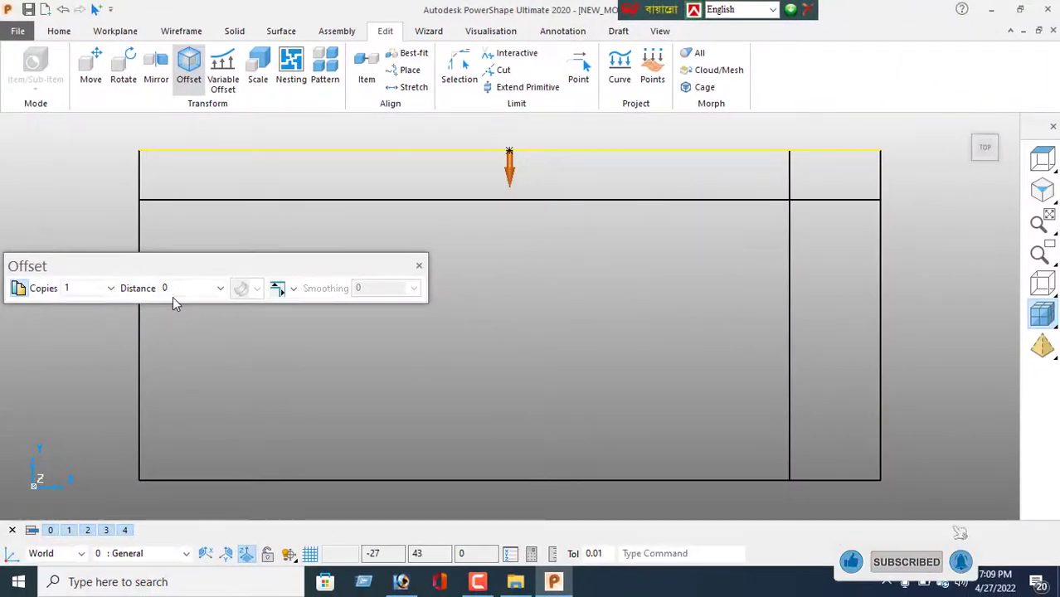
left_click(419, 265)
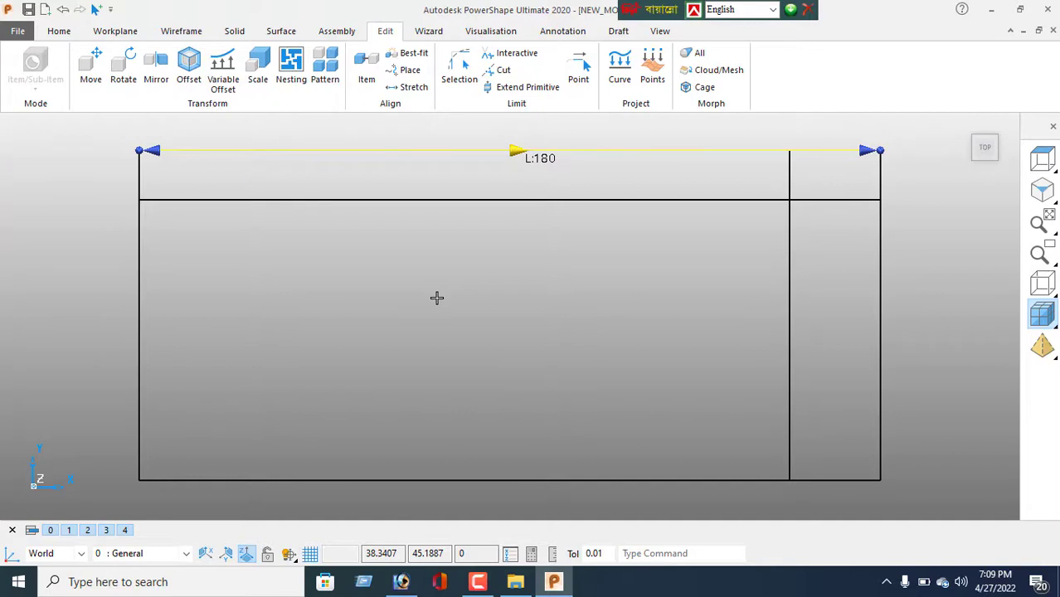
Offset another copy of the rectangle's top edge downward by a distance of 40.
left_click(188, 70)
left_click(509, 134)
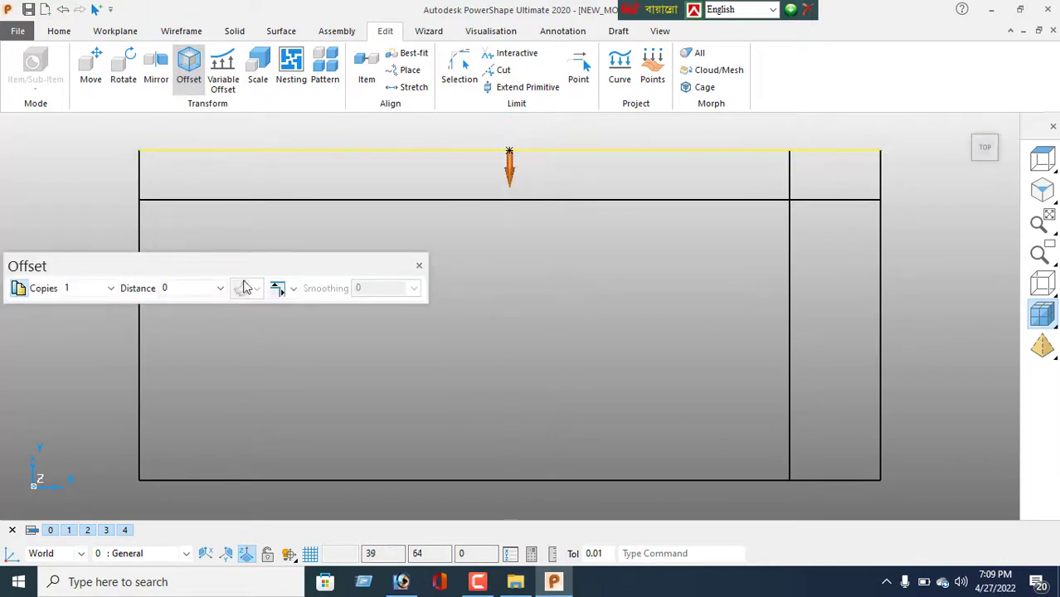
double_click(187, 290)
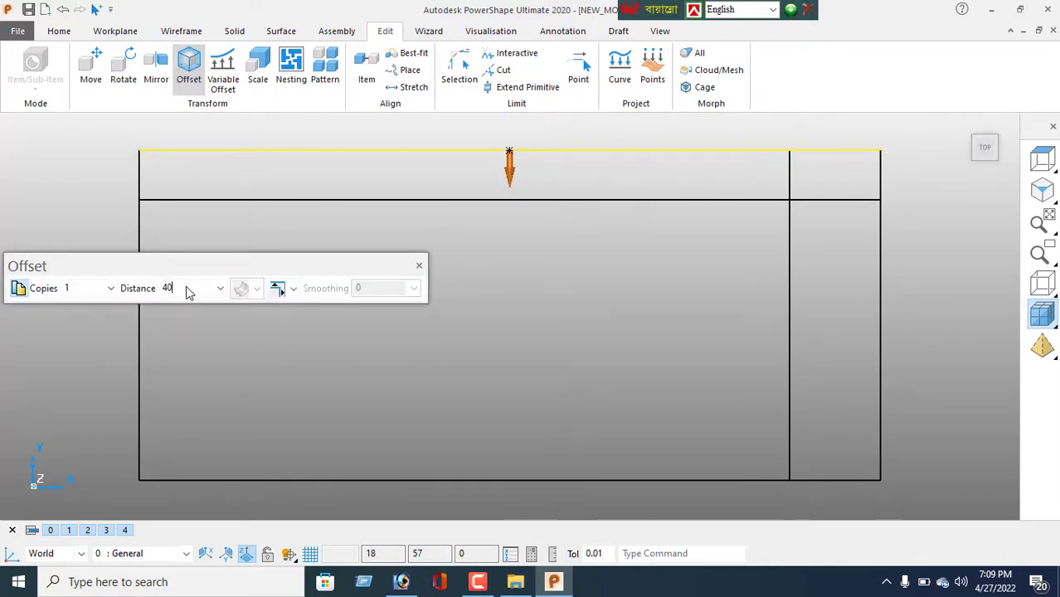
key("Return")
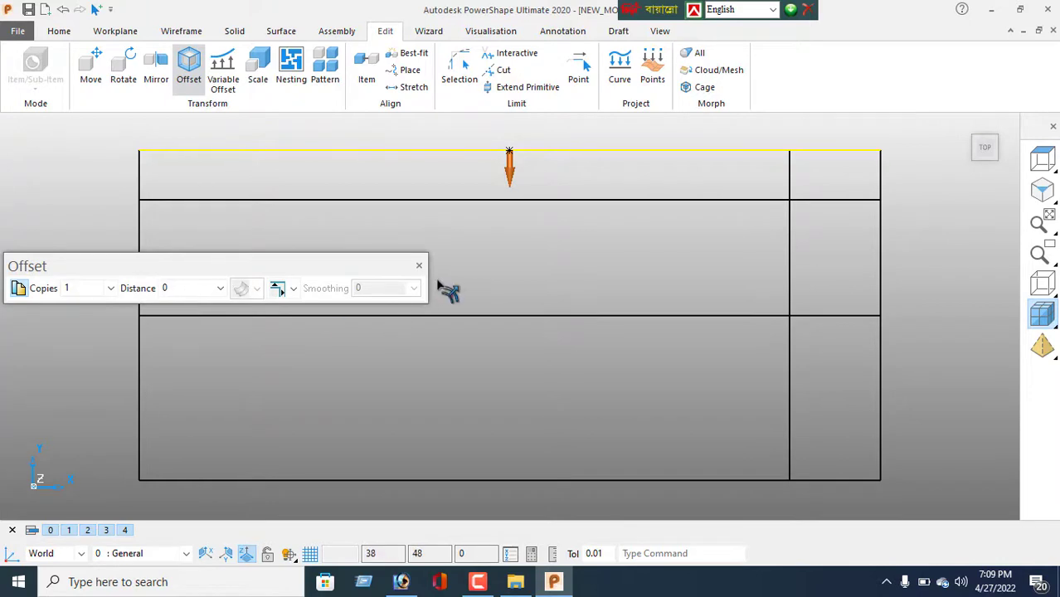
Finish the offset operation and deselect the rectangle's top edge.
left_click(419, 265)
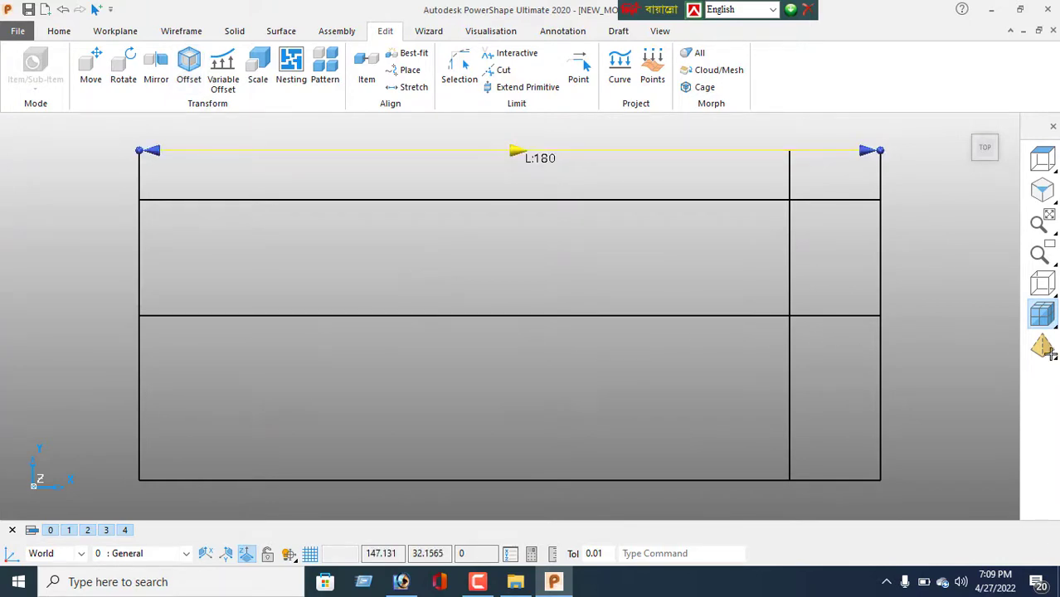
scroll(797, 332, "down", 3)
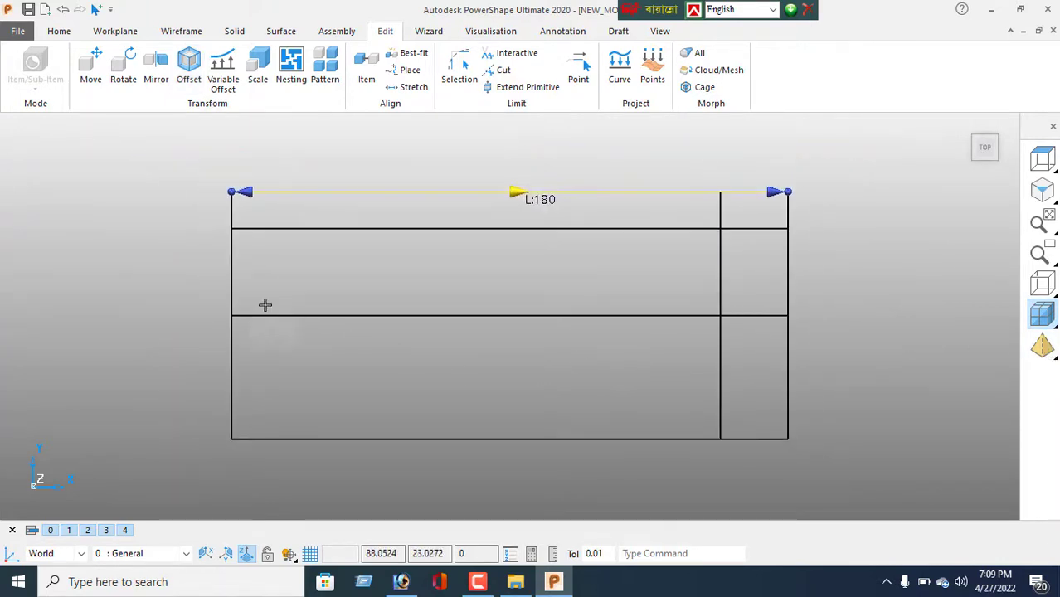
left_click(102, 229)
right_click(121, 208)
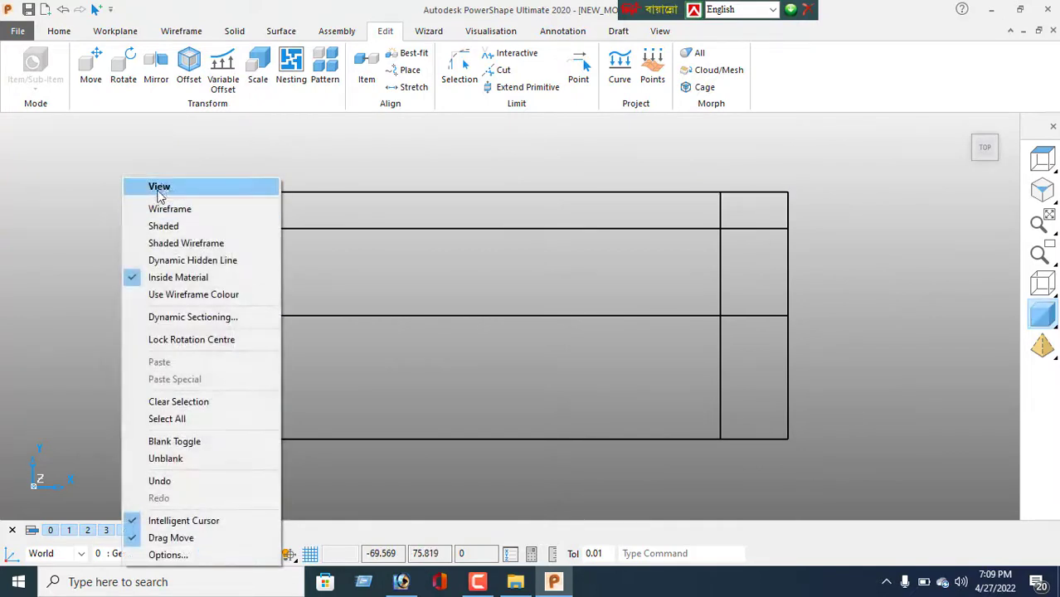
left_click(159, 190)
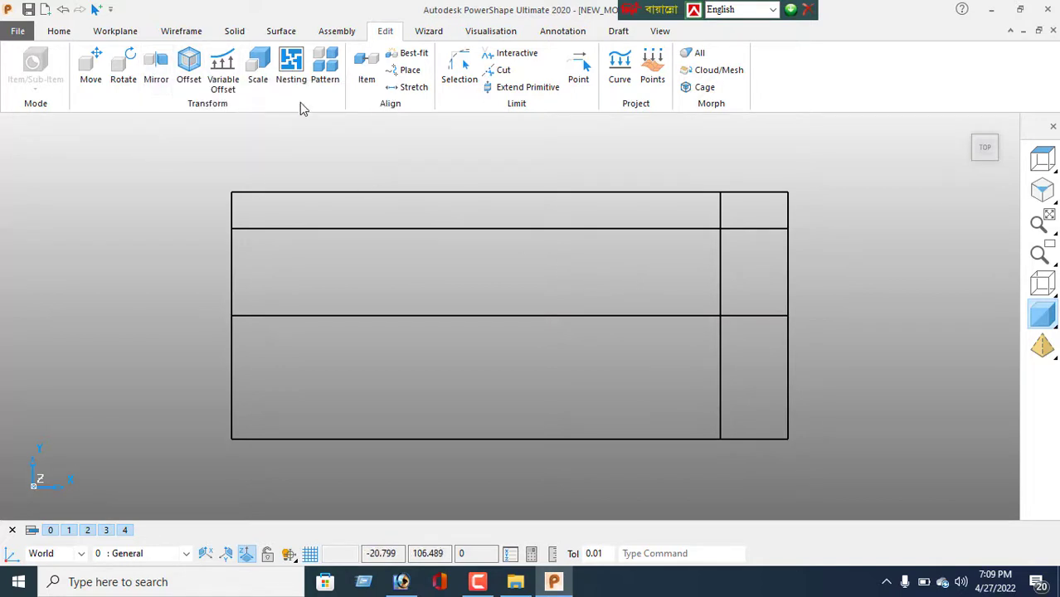
Create a single workplane at the midpoint of the middle horizontal line, at the rectangle's centre.
mouse_move(190, 166)
left_mouse_down()
mouse_move(833, 490)
mouse_move(852, 476)
left_mouse_up()
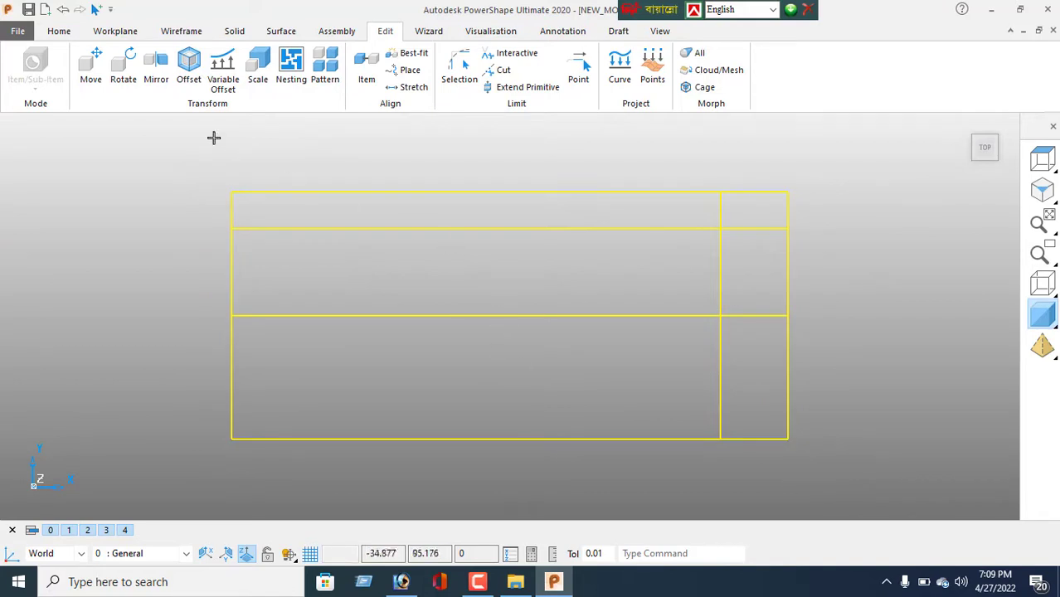
left_click(115, 31)
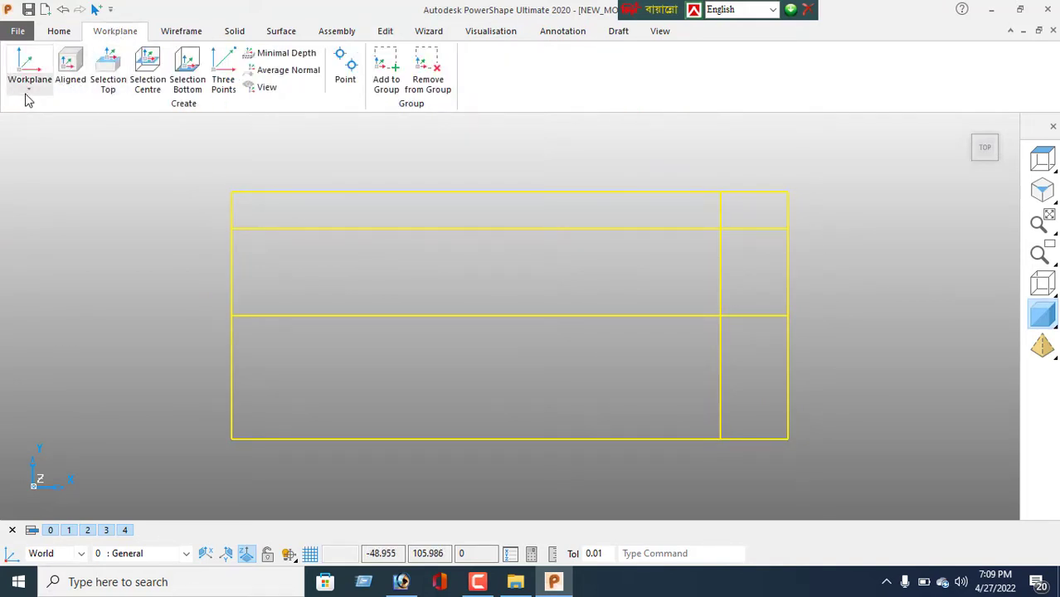
left_click(29, 91)
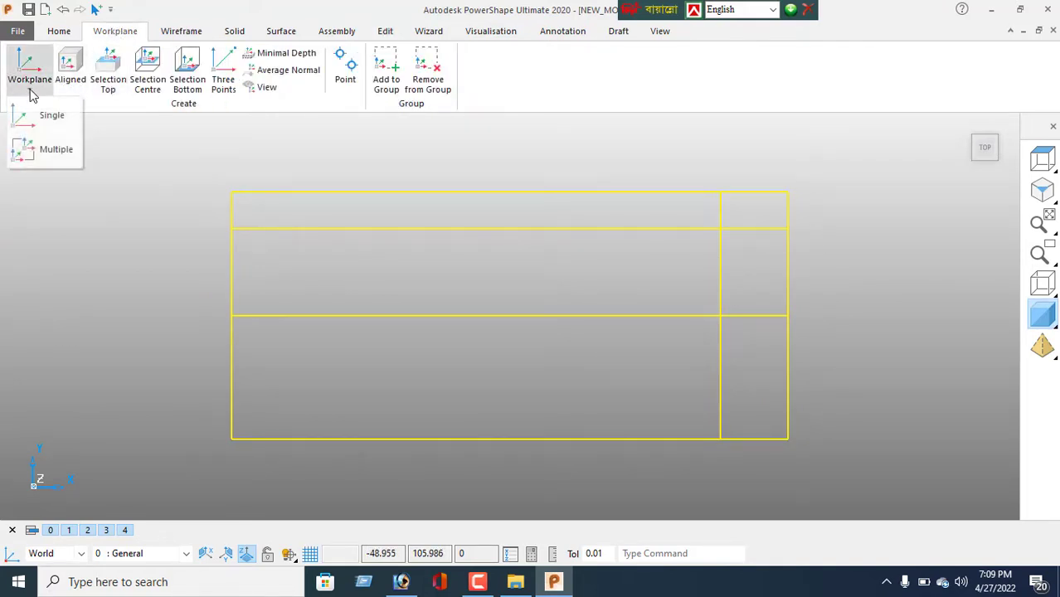
left_click(35, 111)
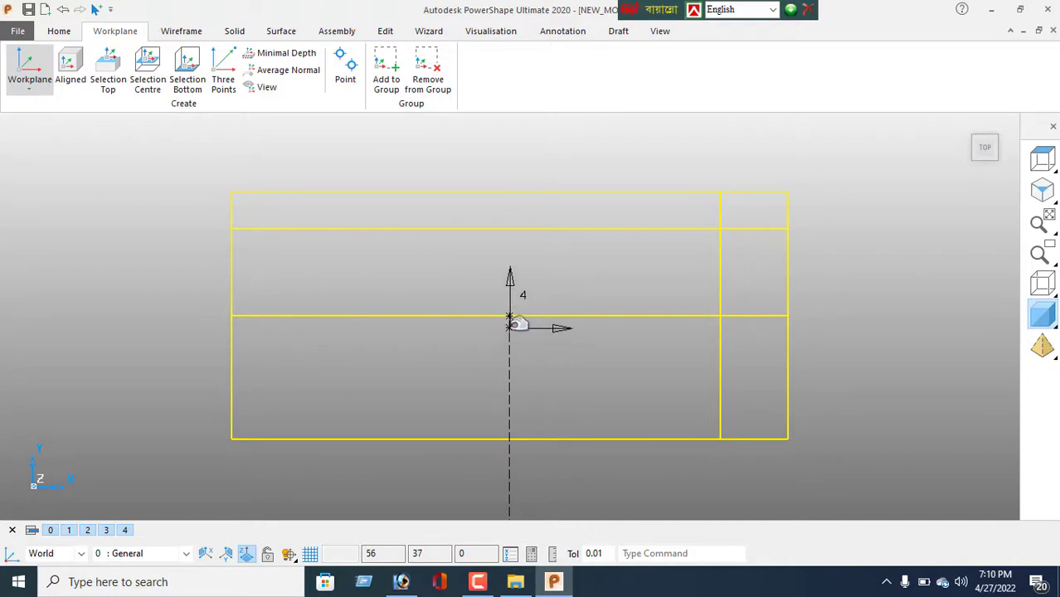
left_click(512, 315)
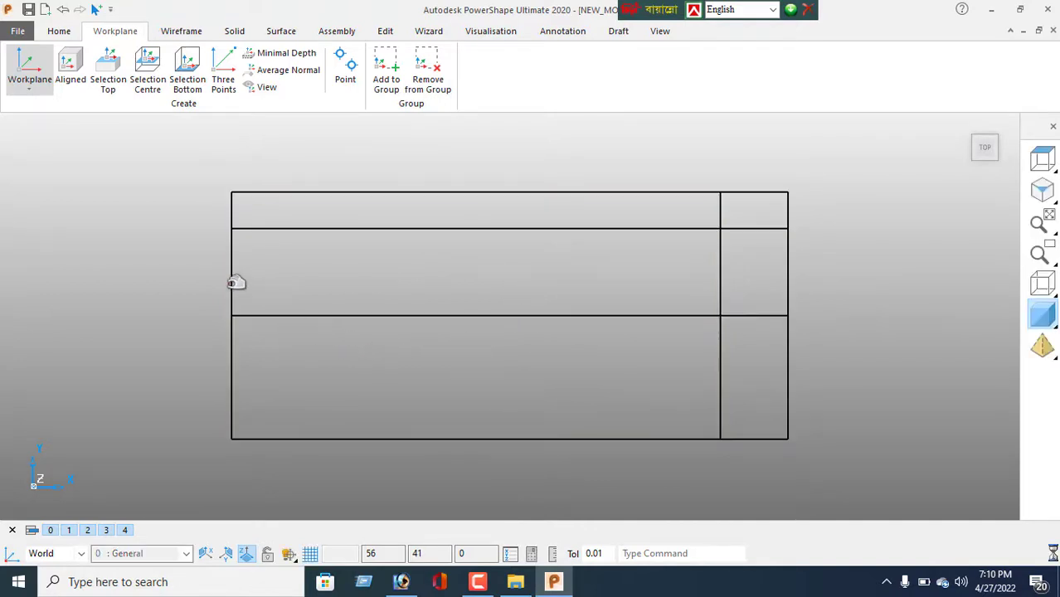
right_click(137, 220)
left_click(169, 190)
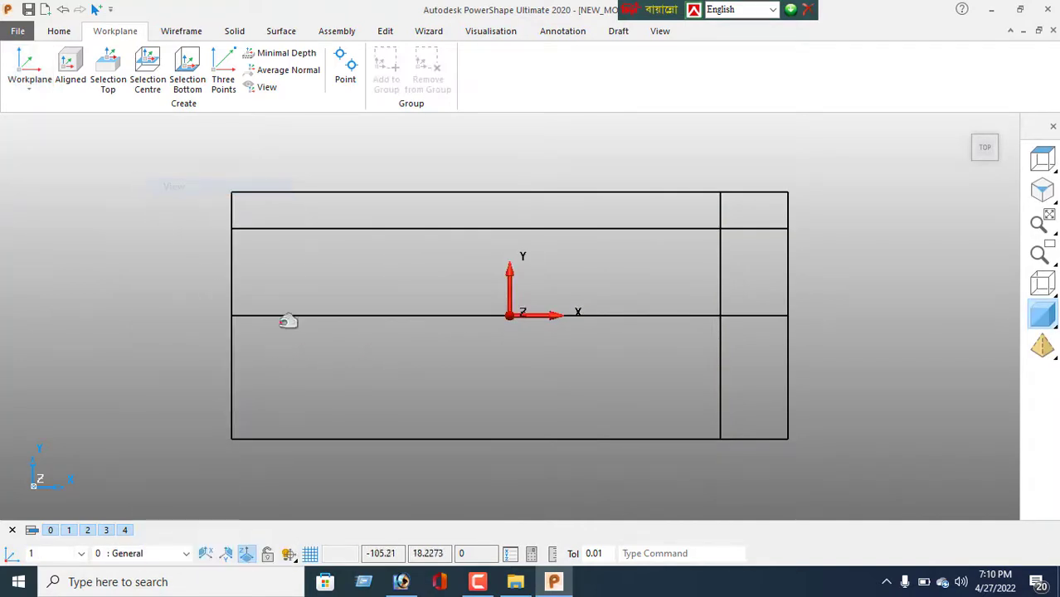
Mirror a copy of the inner vertical line about the workplane's Y axis to the opposite side of the rectangle.
left_click(721, 360)
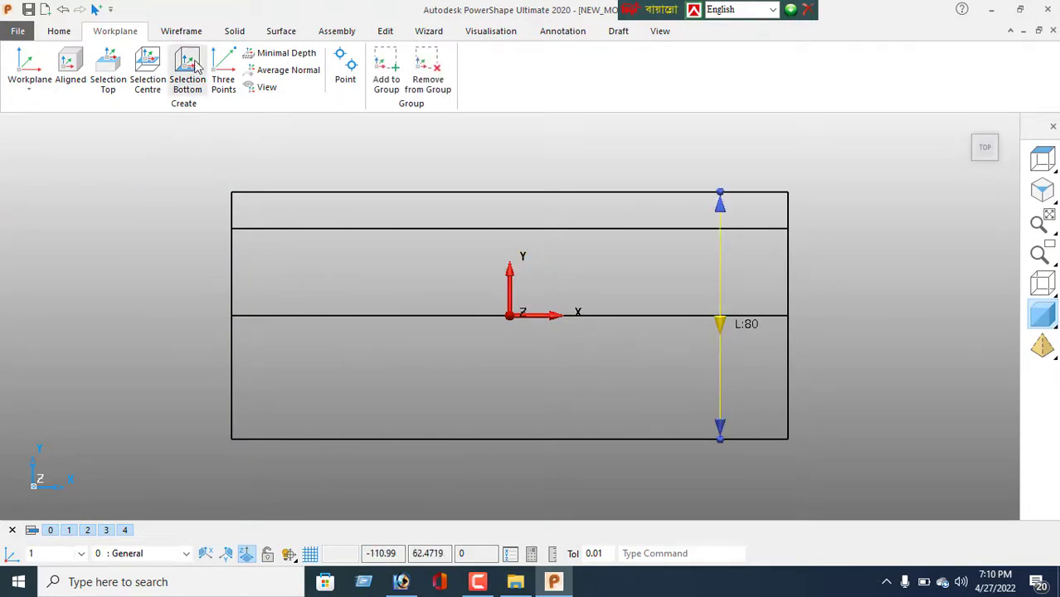
left_click(385, 33)
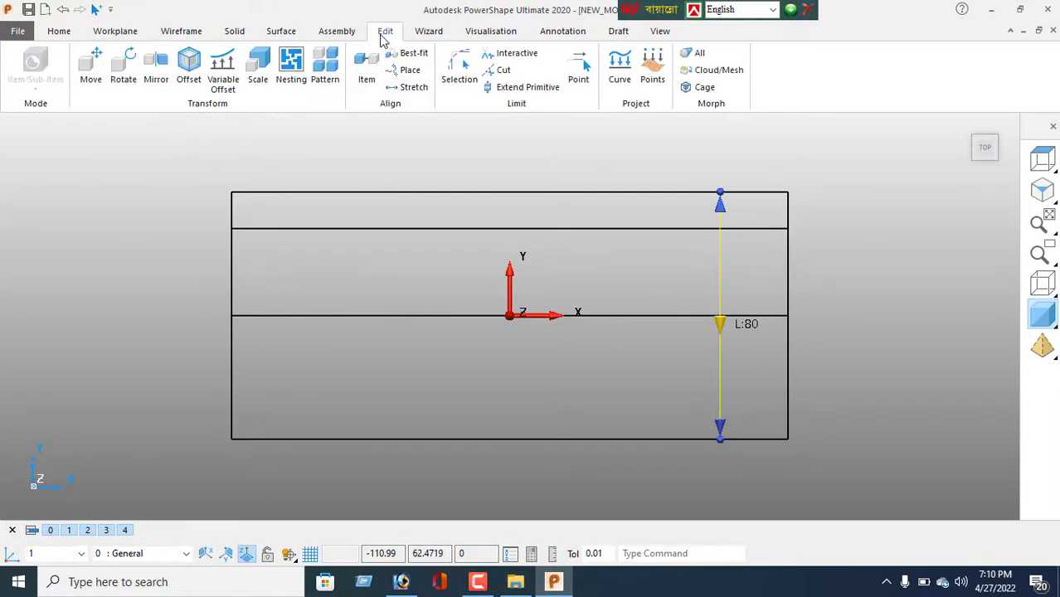
left_click(156, 70)
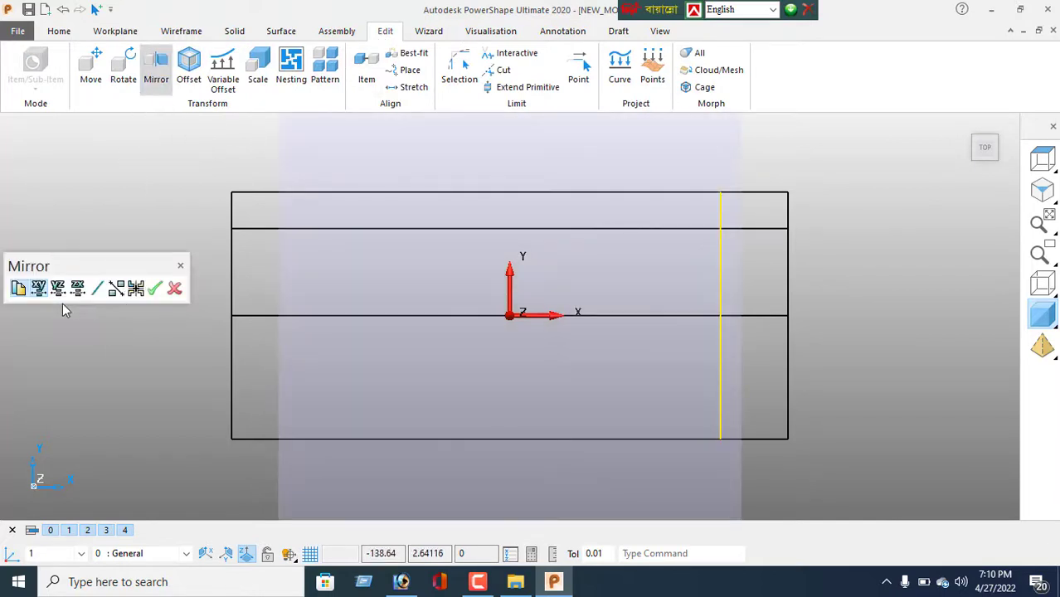
left_click(136, 290)
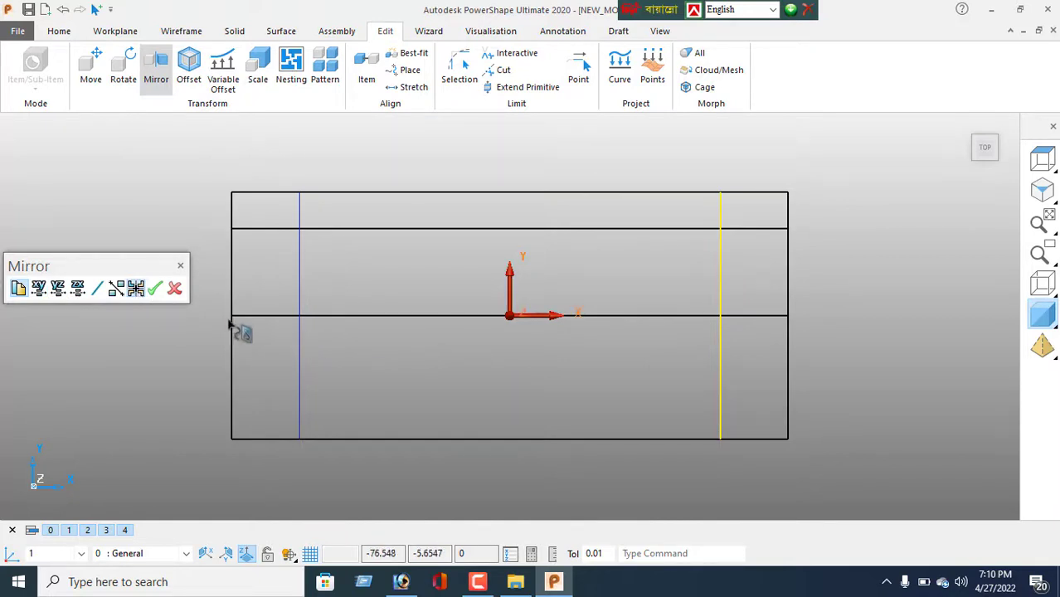
left_click(155, 289)
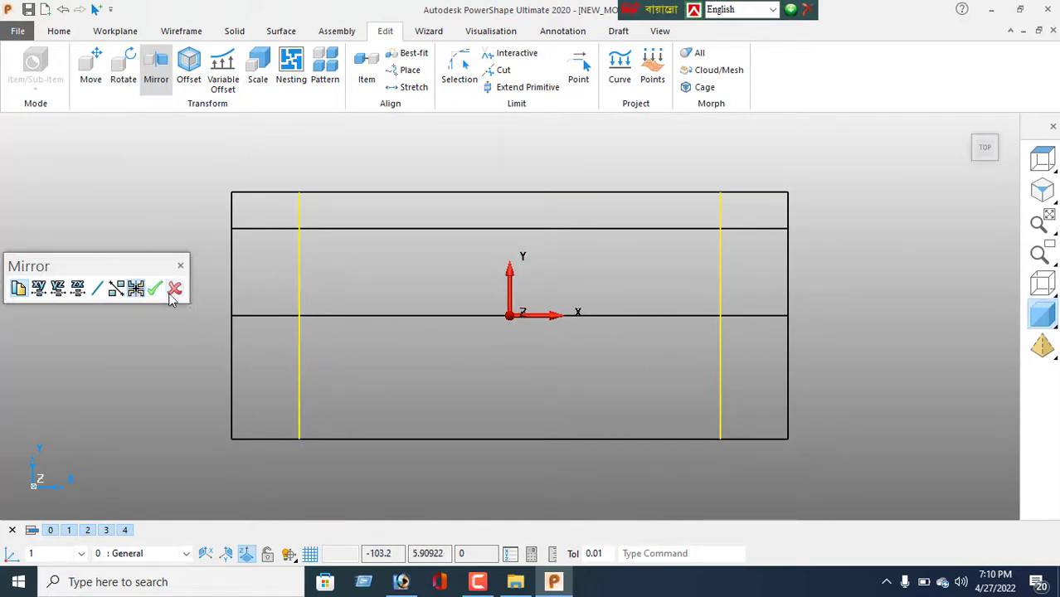
left_click(175, 290)
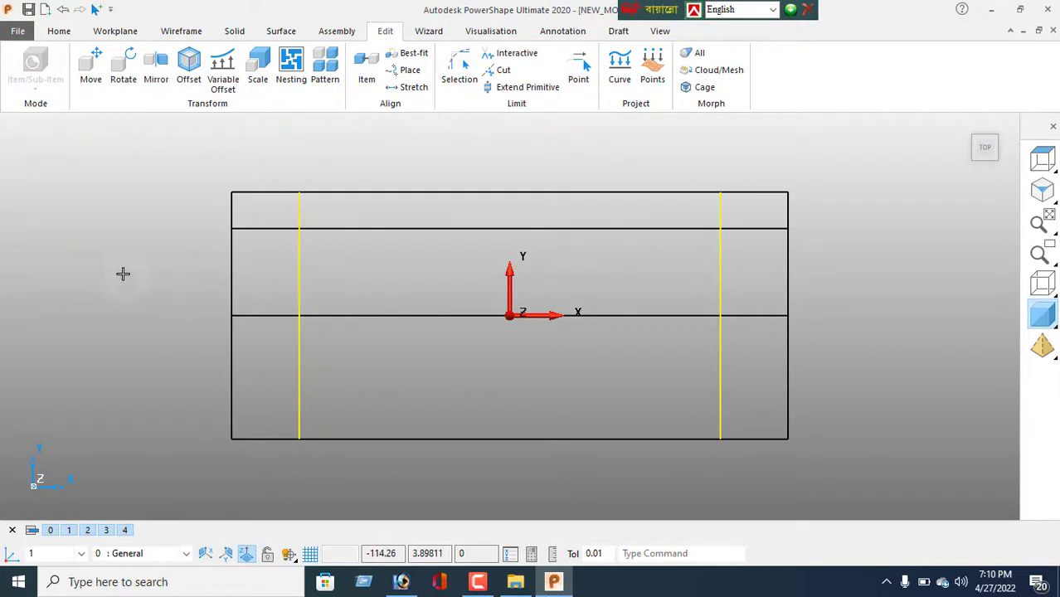
right_click(89, 191)
left_click(116, 190)
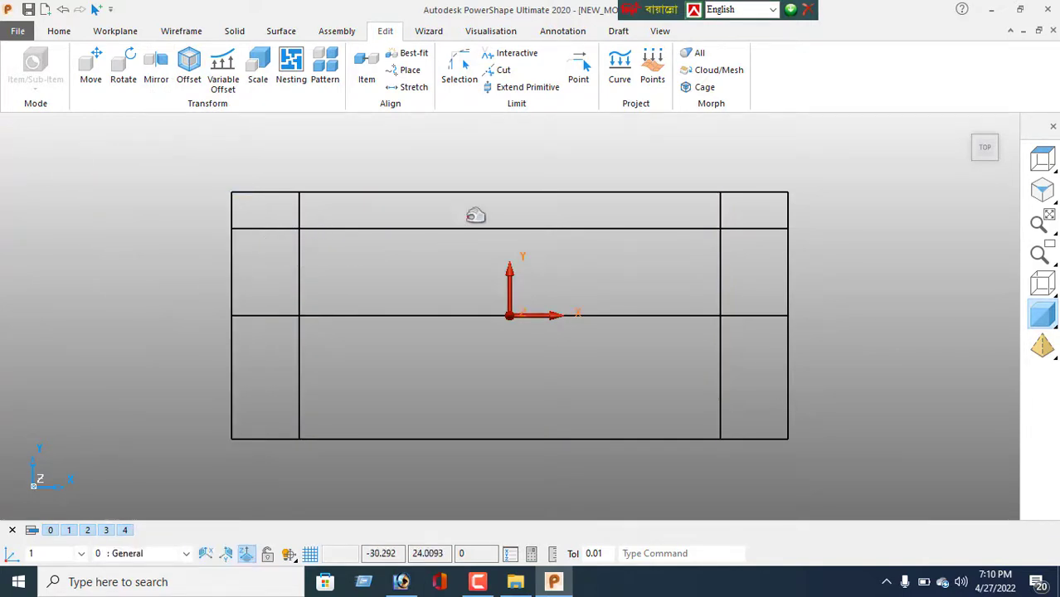
Draw a full circle of radius 10 centred on the intersection of the left inner vertical and upper inner horizontal lines.
left_click(183, 32)
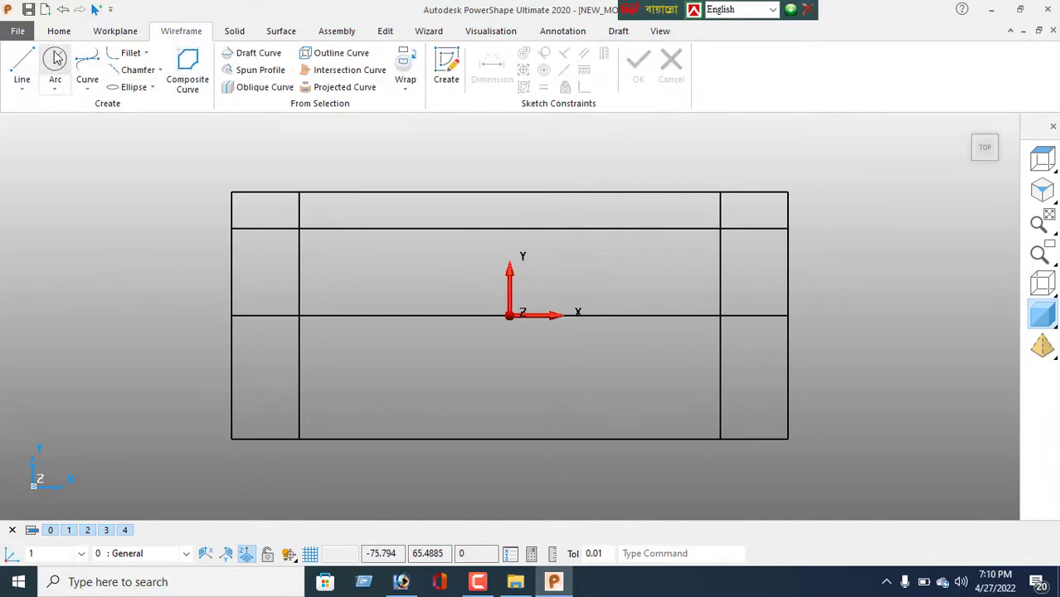
left_click(56, 76)
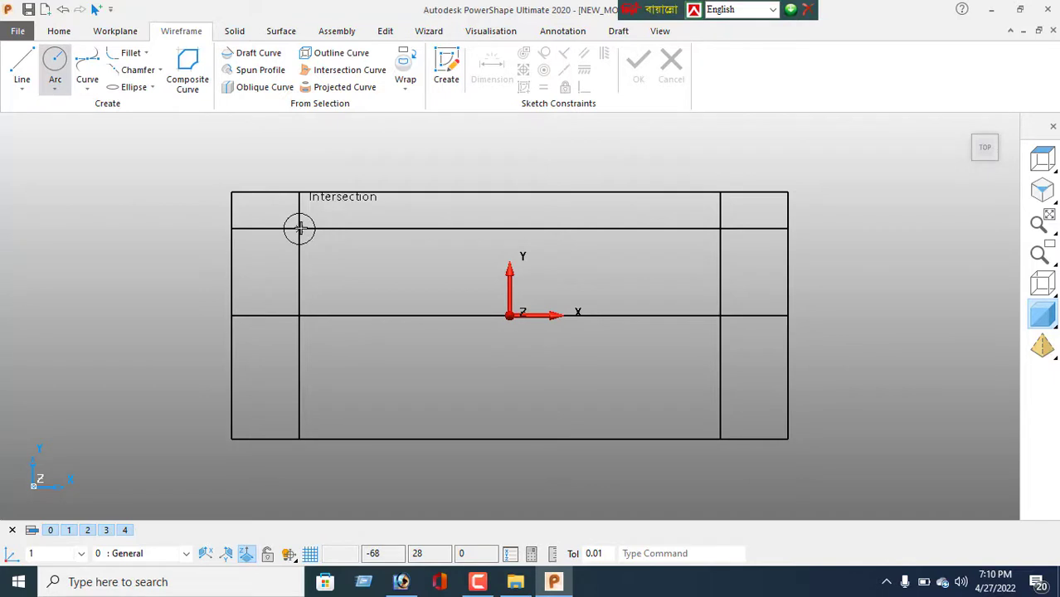
left_click(300, 230)
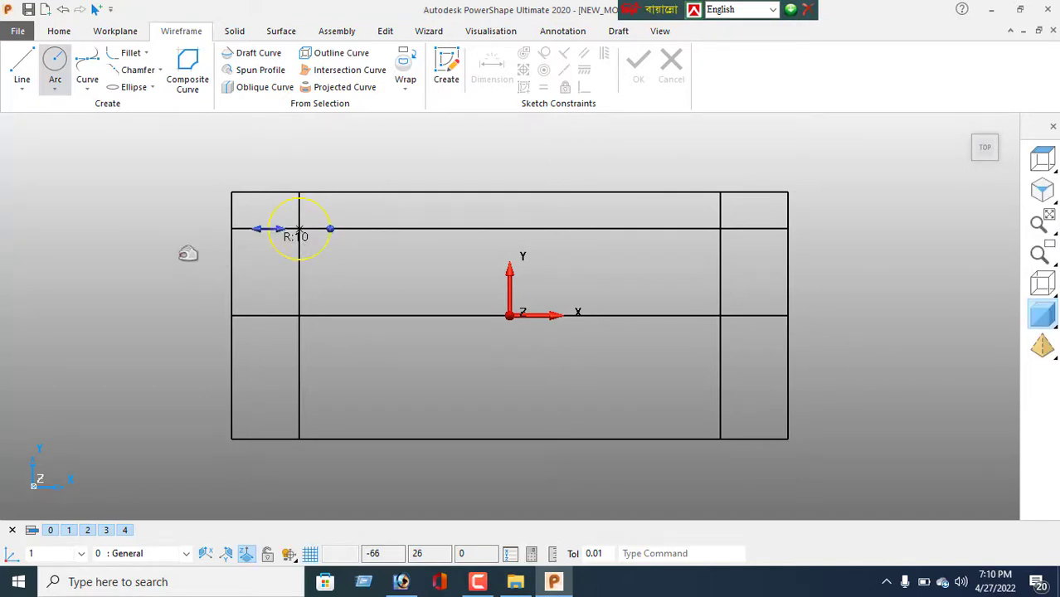
right_click(135, 177)
left_click(164, 185)
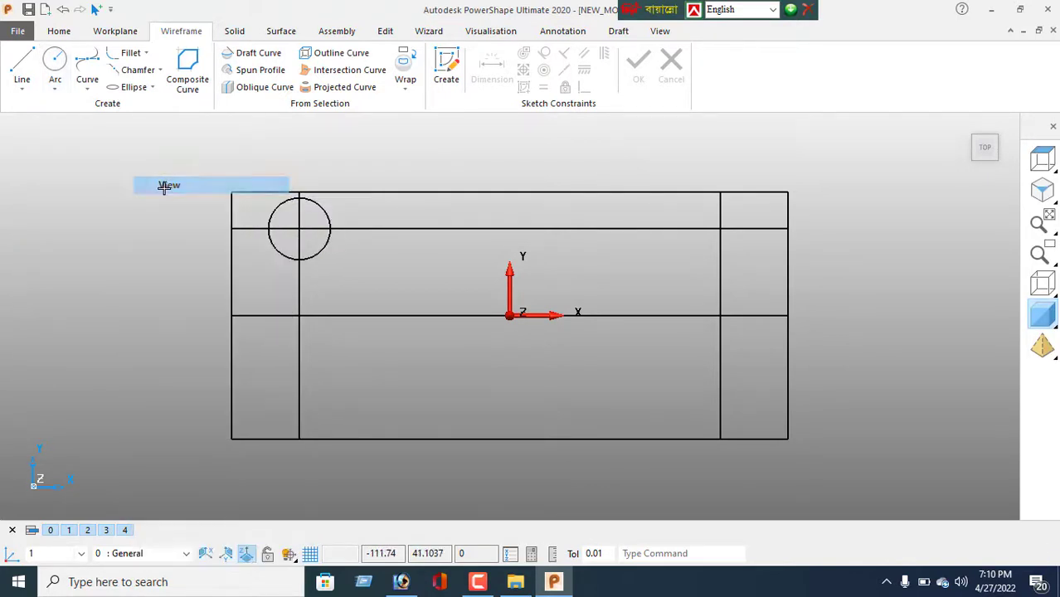
Set the radius of the circle at the upper-left intersection to 4.
double_click(322, 248)
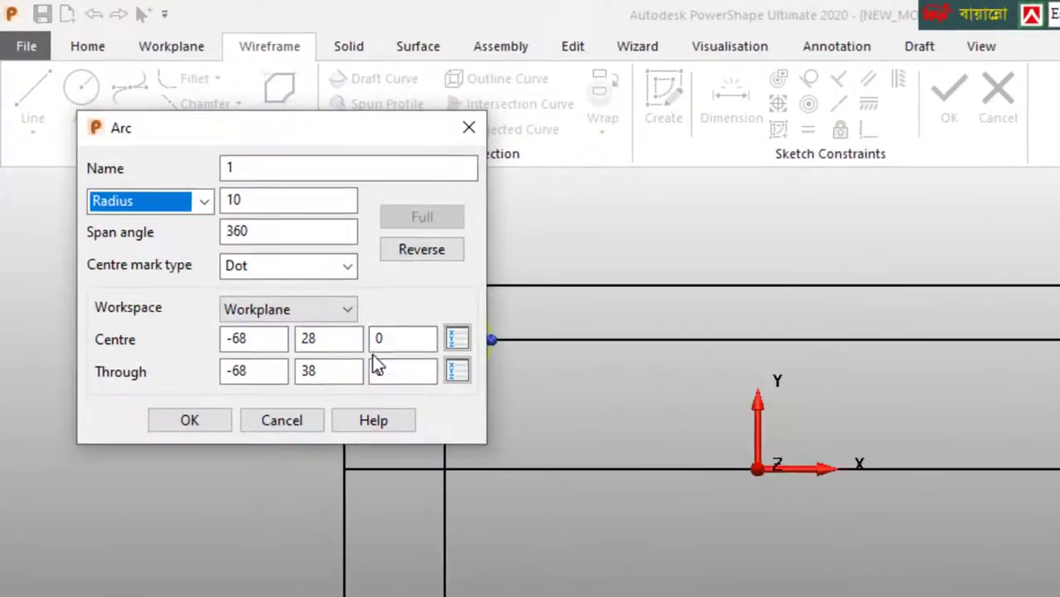
left_click(239, 205)
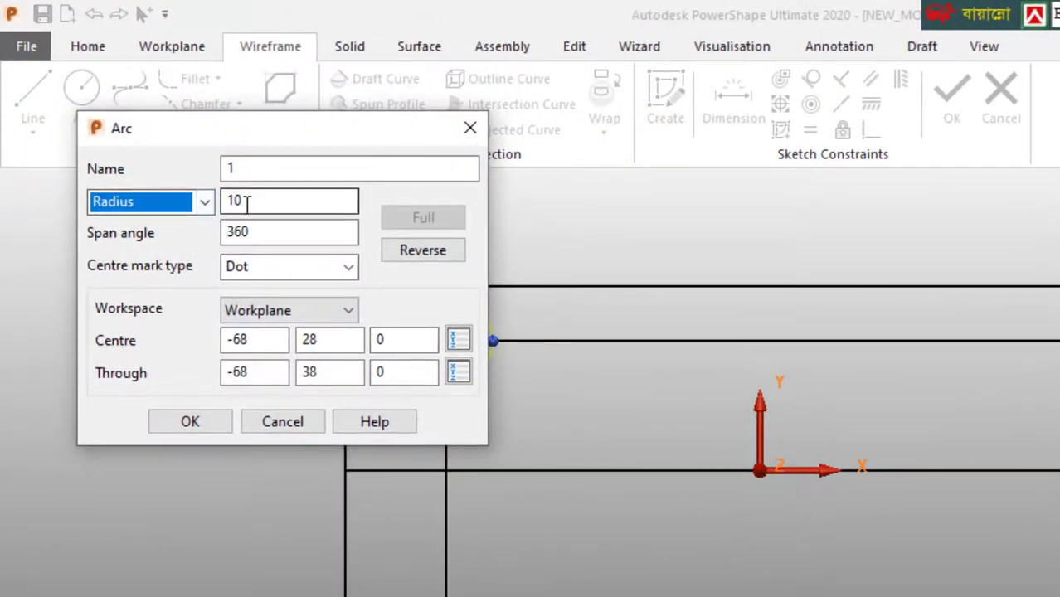
left_click_drag(241, 201, 206, 214)
type("4")
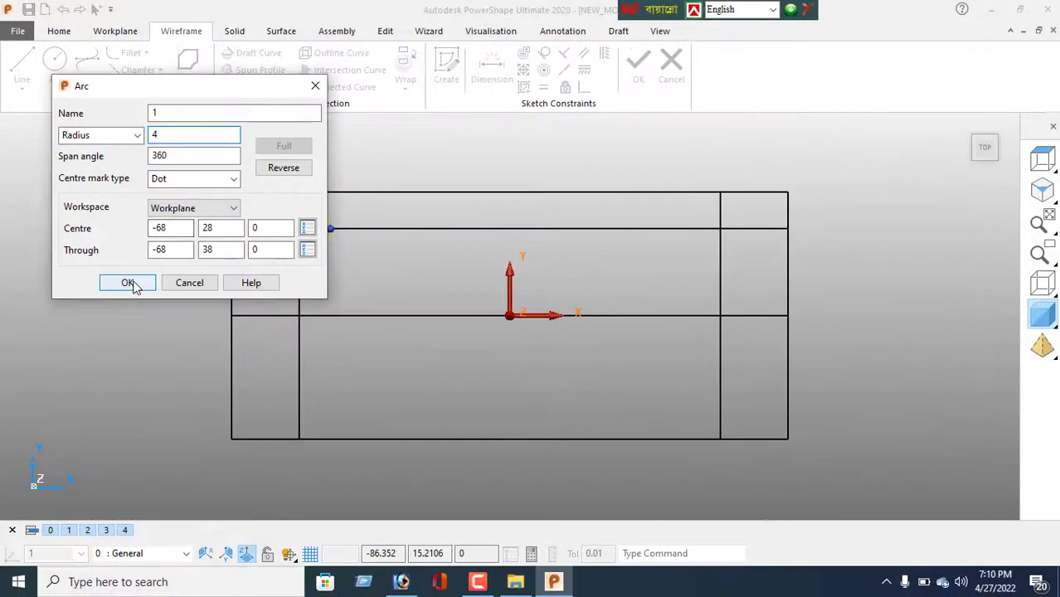
left_click(127, 283)
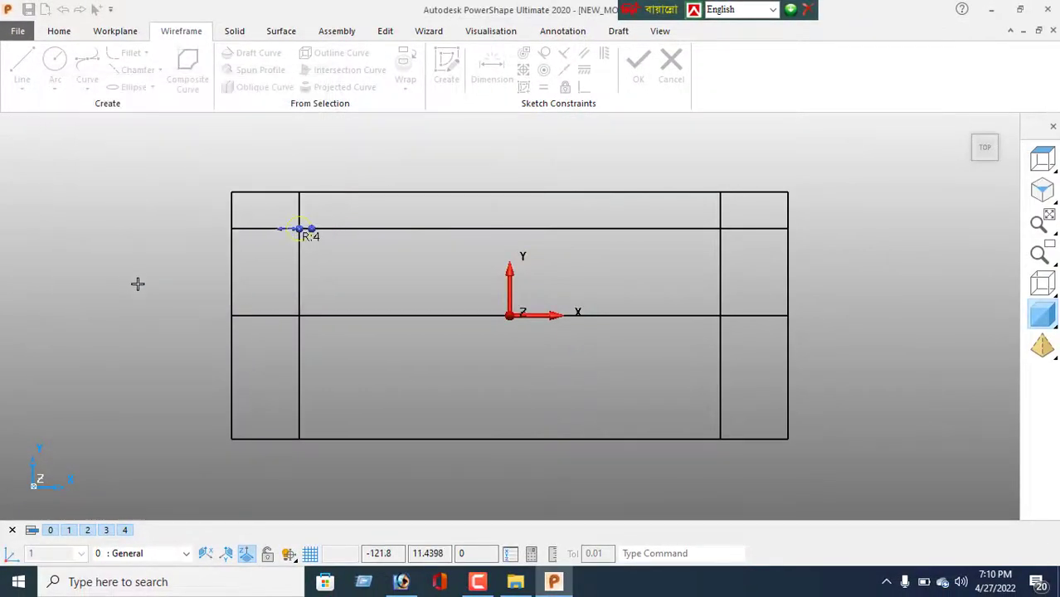
right_click(78, 167)
left_click(105, 177)
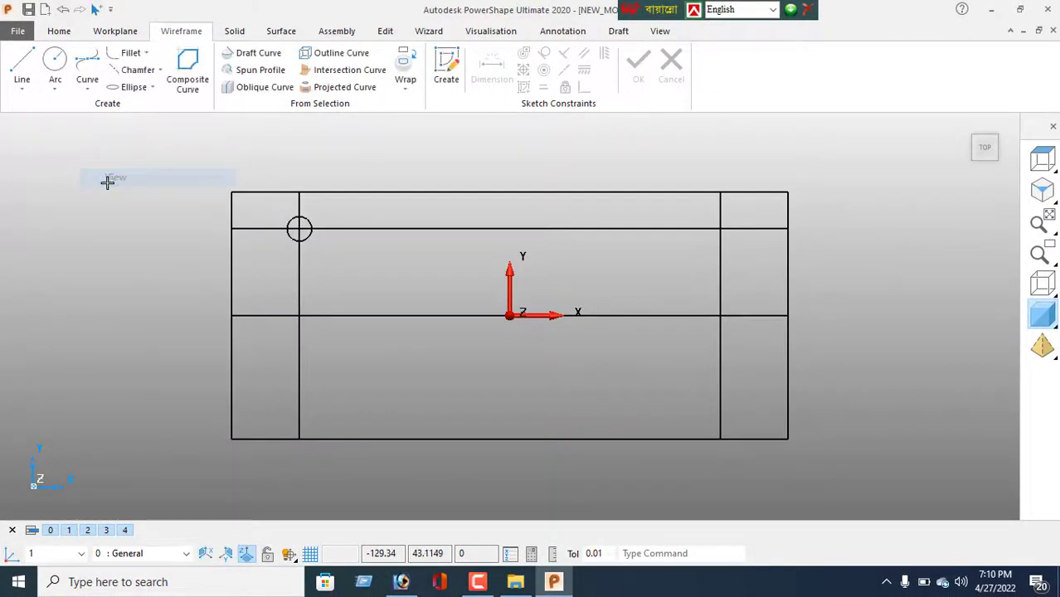
Draw a second full circle of radius 10 concentric with the radius 4 circle.
left_click(55, 64)
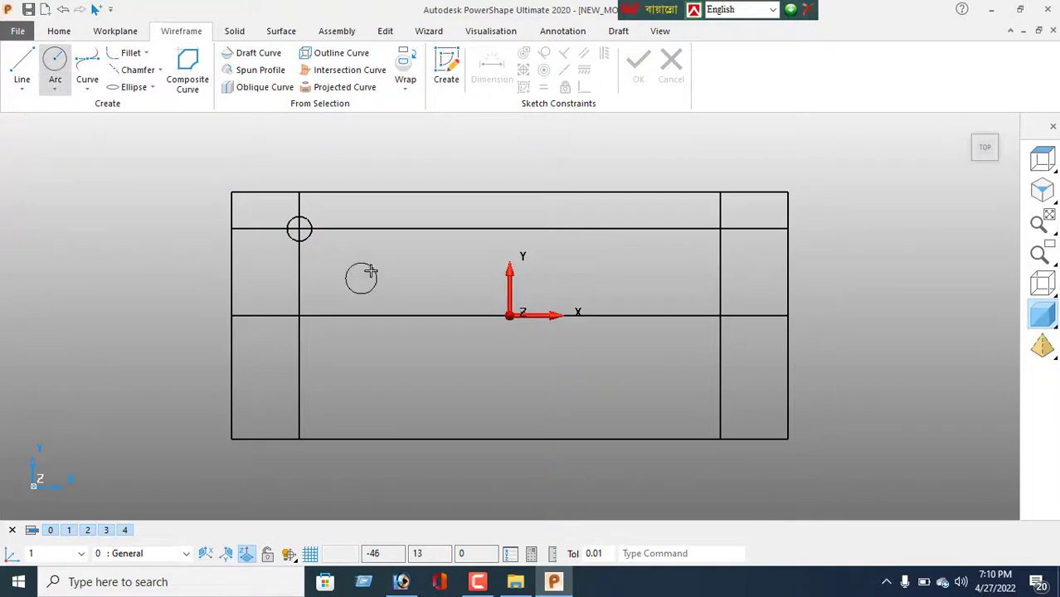
left_click(300, 229)
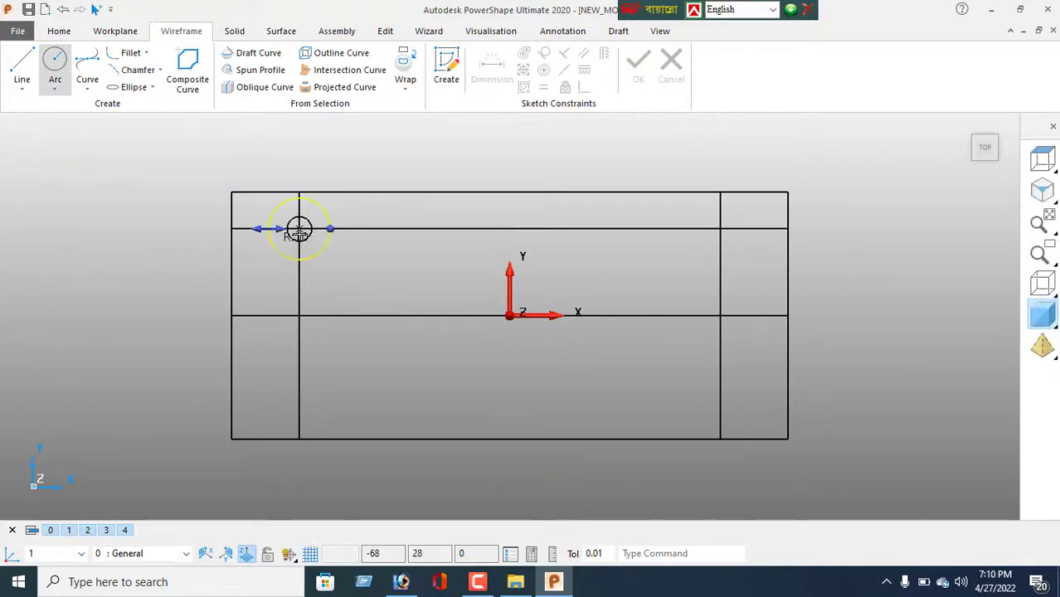
right_click(125, 180)
left_click(151, 194)
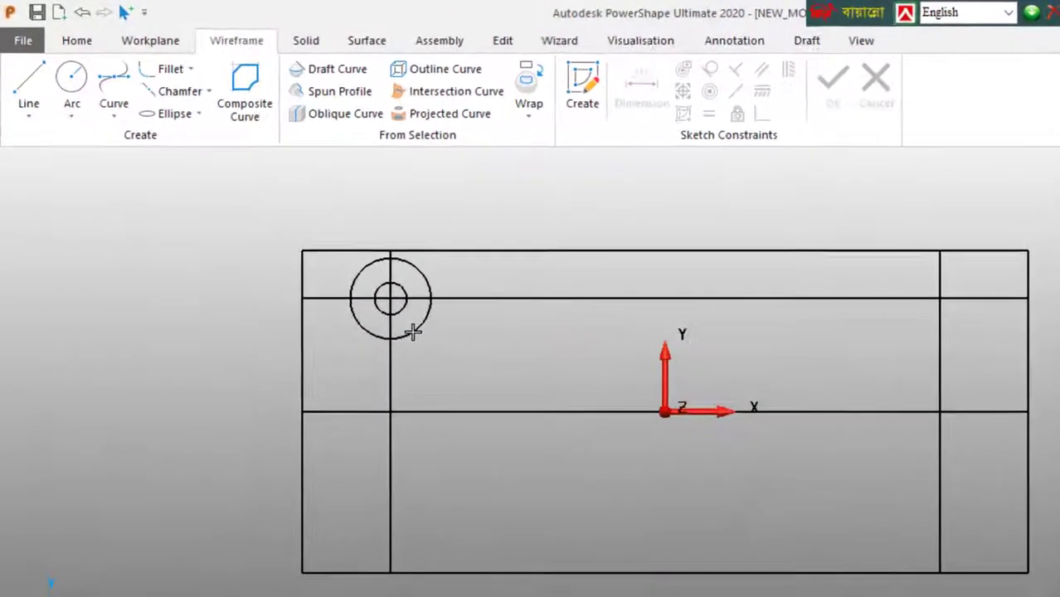
Set the outer concentric circle's radius to 7.
left_click(317, 254)
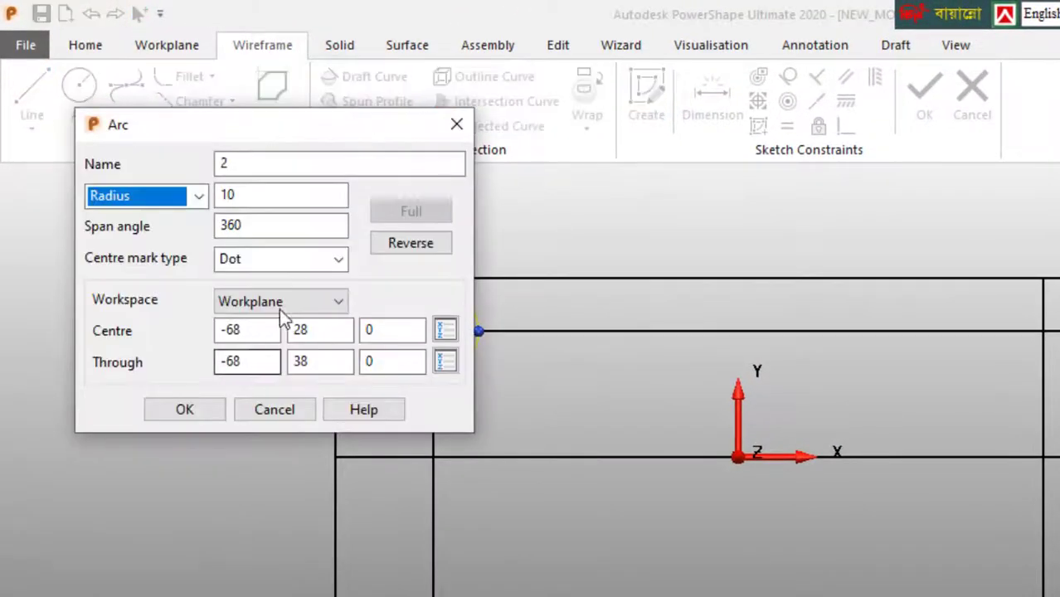
left_click_drag(237, 198, 194, 211)
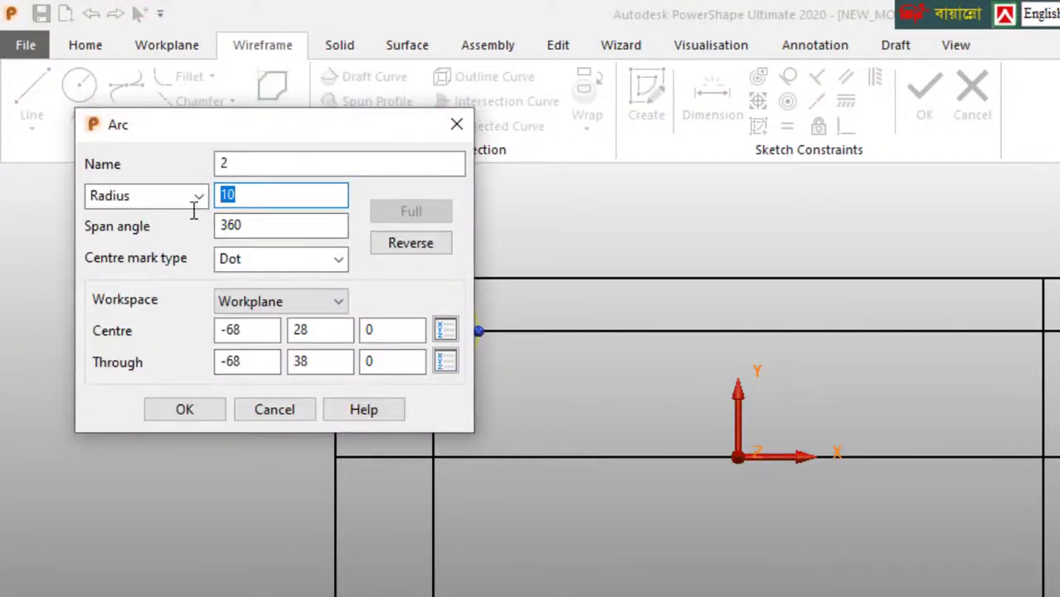
left_click(184, 410)
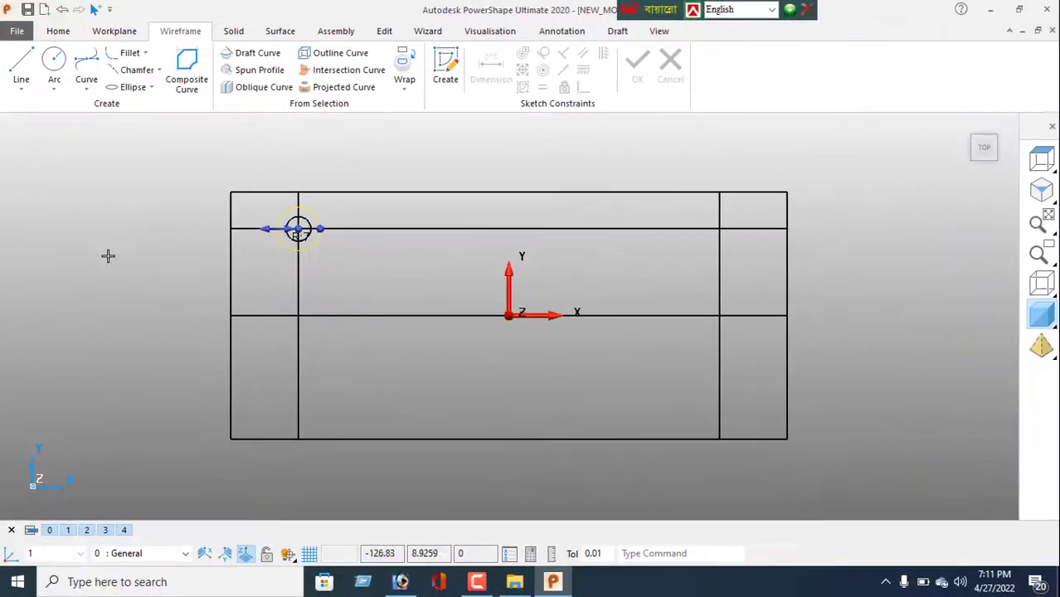
right_click(97, 196)
left_click(130, 188)
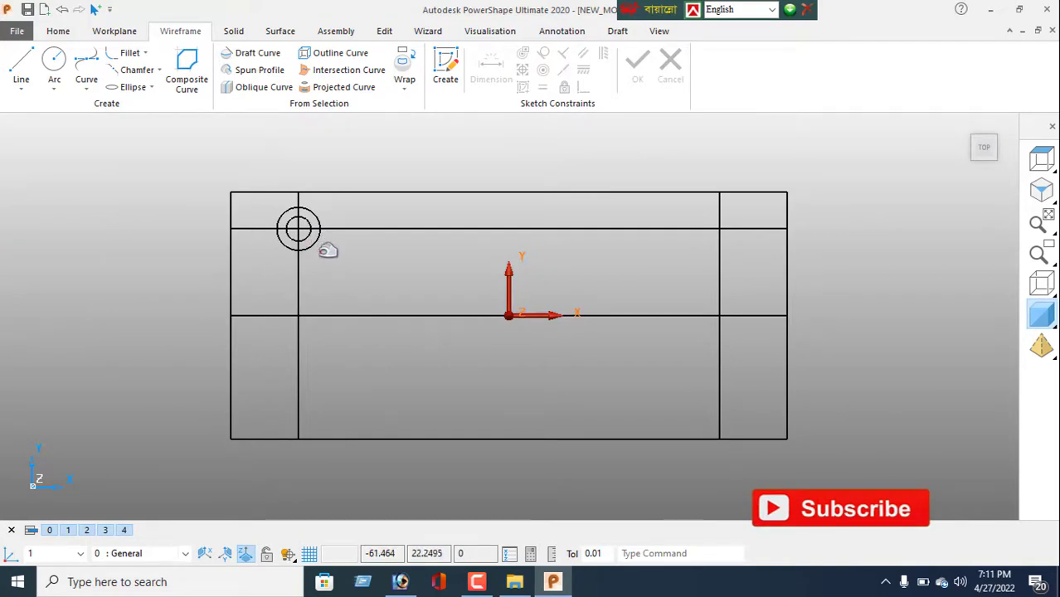
Copy both concentric circles at the upper-left intersection by -28 in Y onto the intersection with the lower inner horizontal line.
left_click(318, 243)
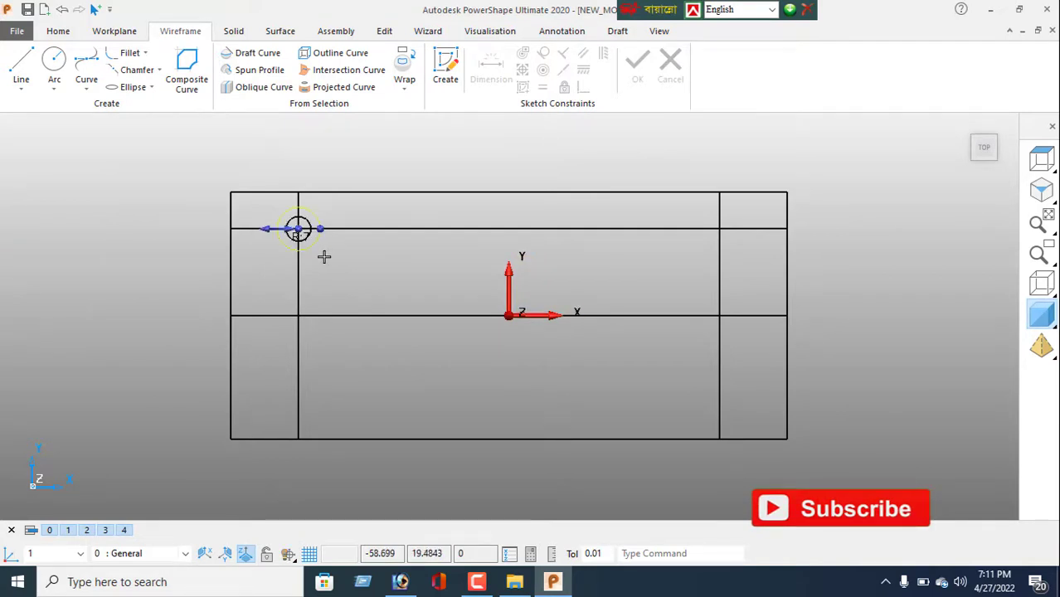
left_click(304, 238, "shift")
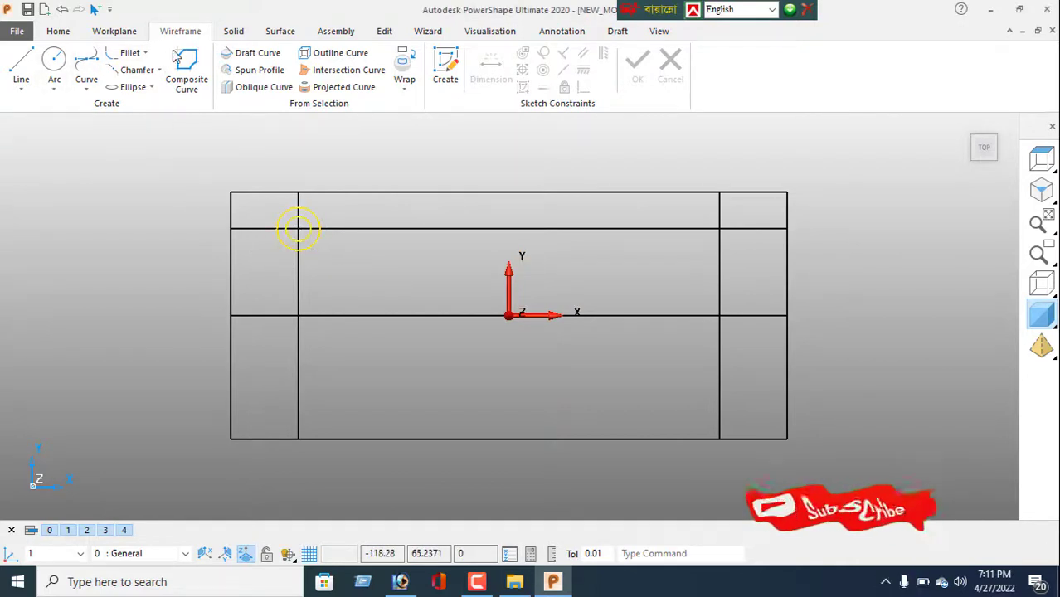
left_click(384, 33)
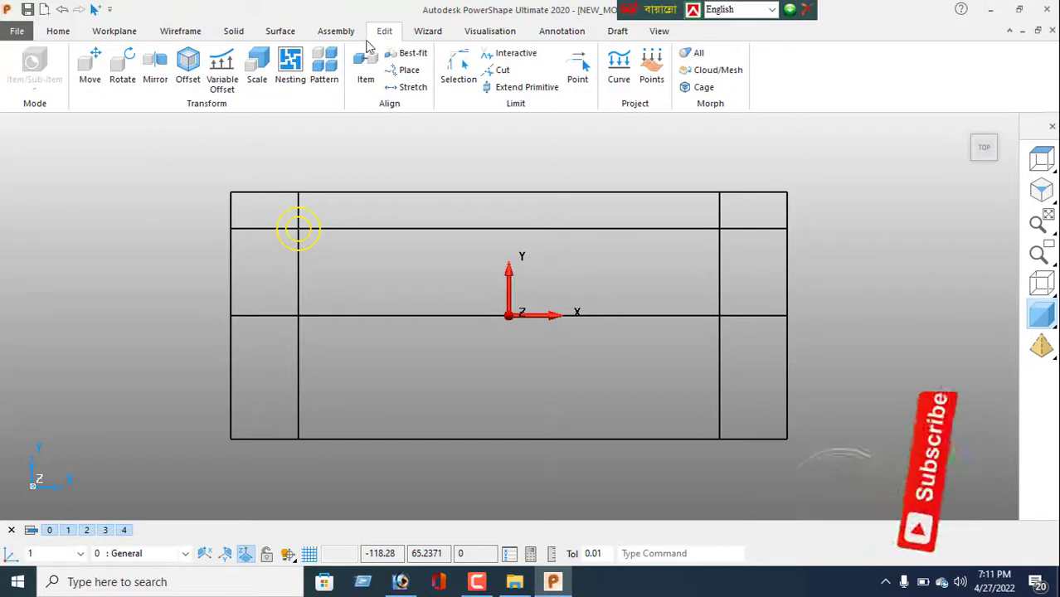
left_click(90, 70)
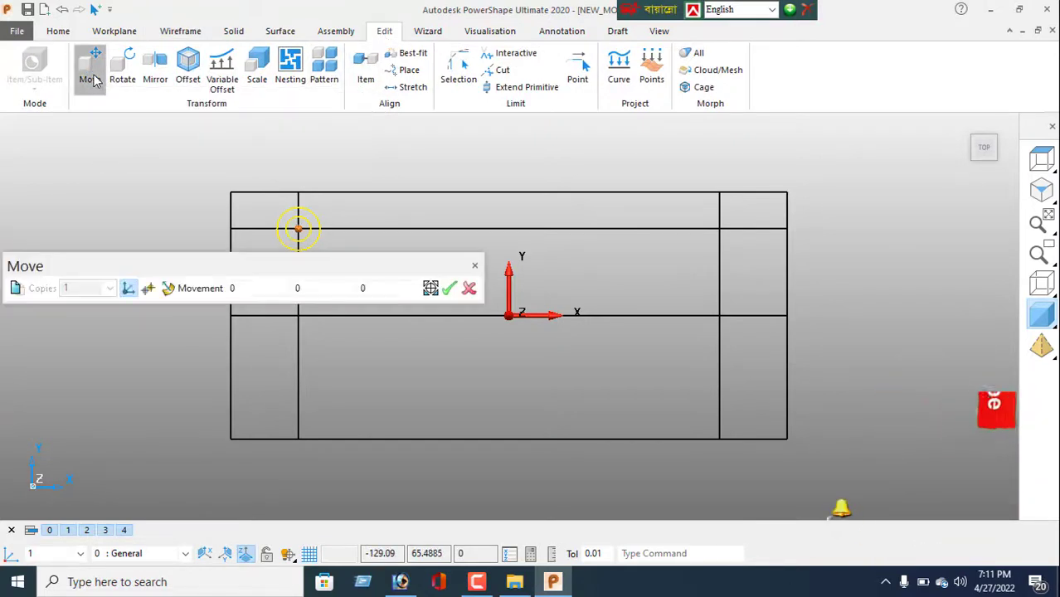
left_click(16, 288)
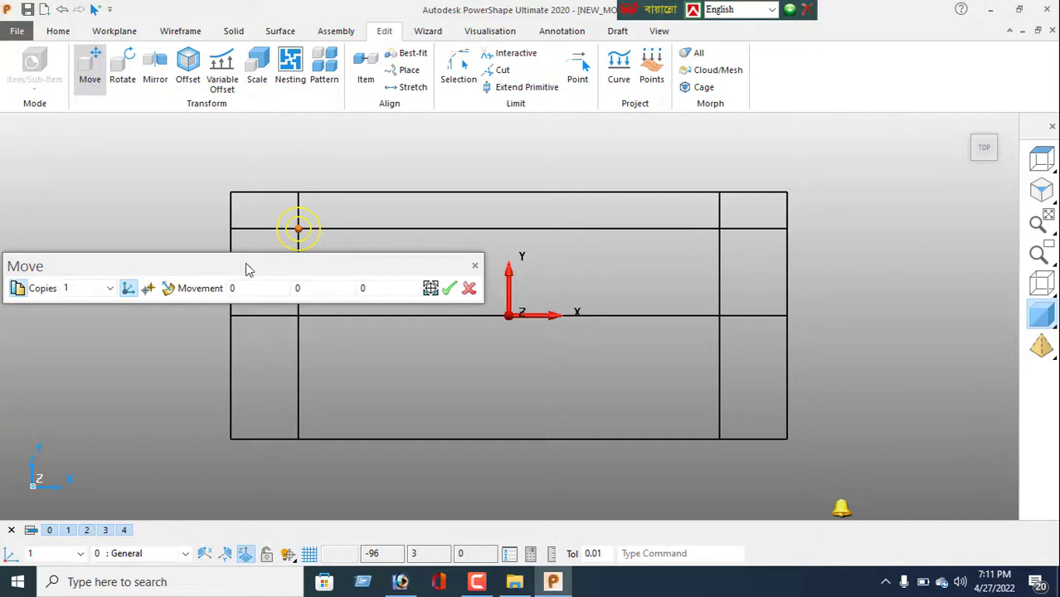
left_click_drag(246, 263, 724, 249)
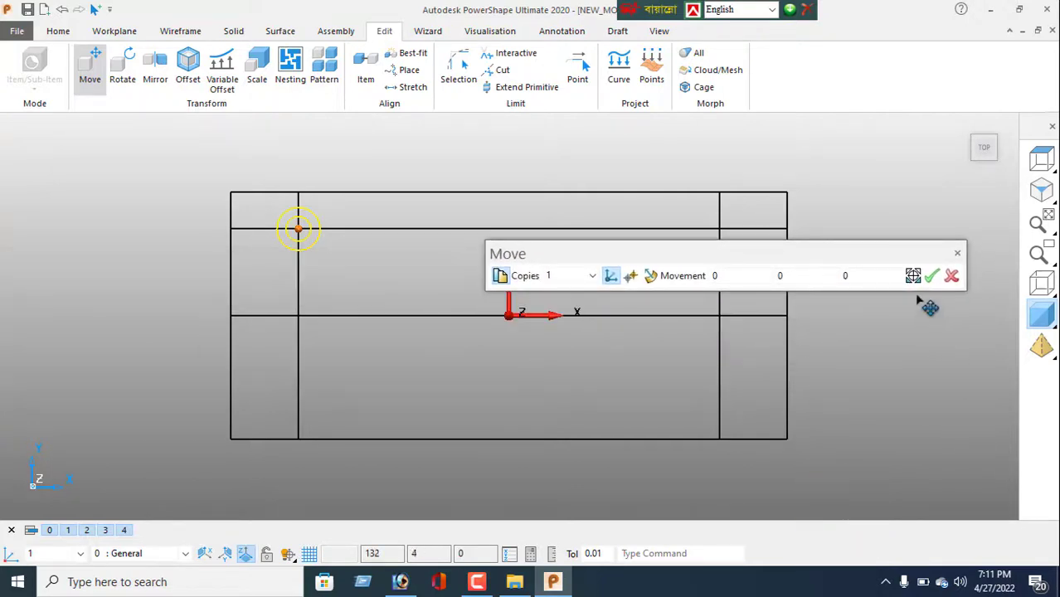
left_click(298, 228)
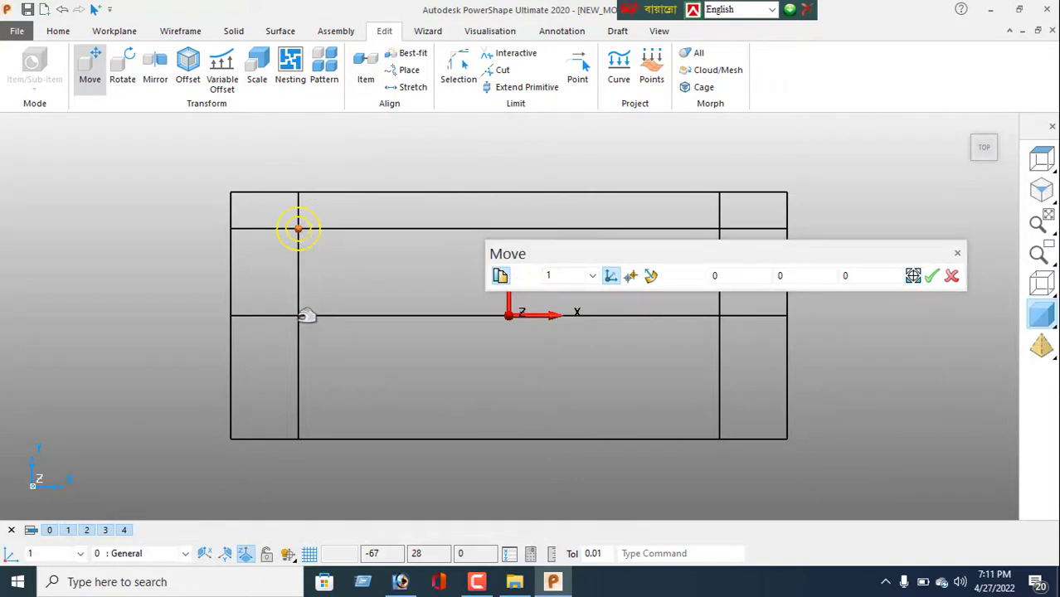
left_click(299, 316)
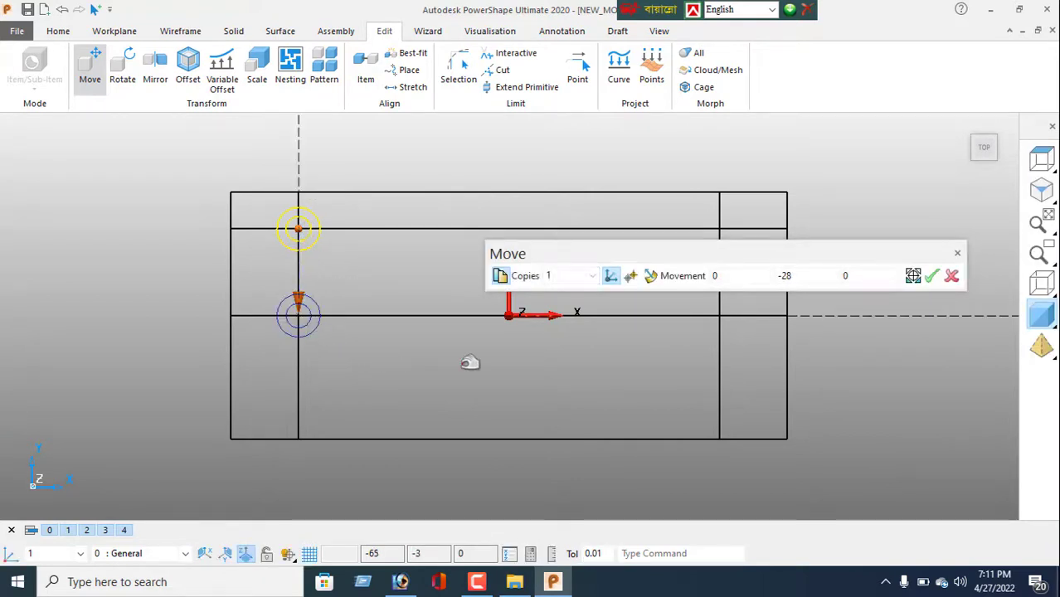
left_click(931, 278)
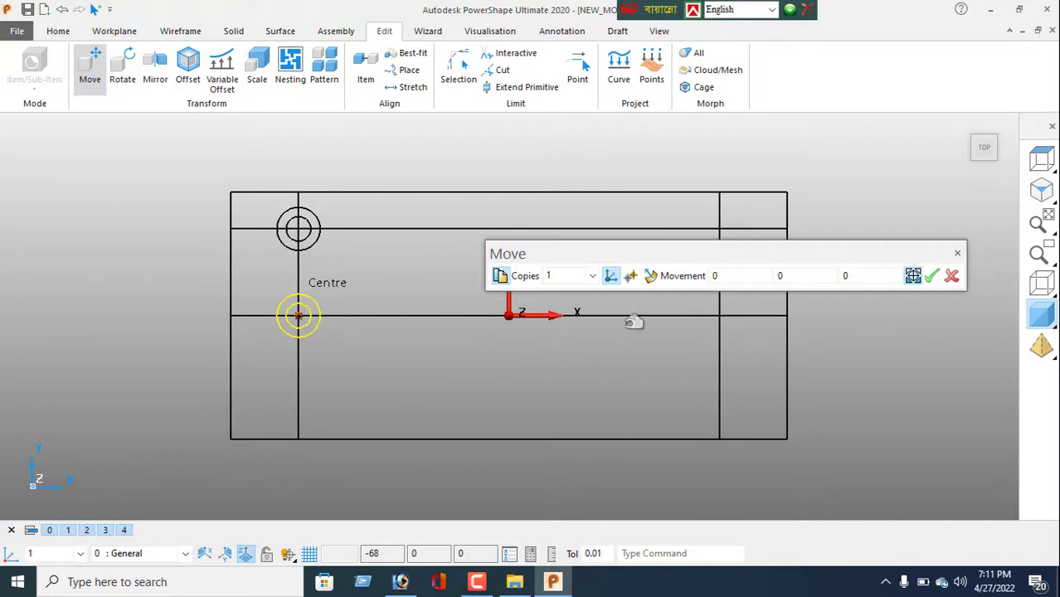
Copy the lower-left circle pair 136 in X onto the right inner vertical line, and copy that new pair 28 up in Y.
left_click(720, 316)
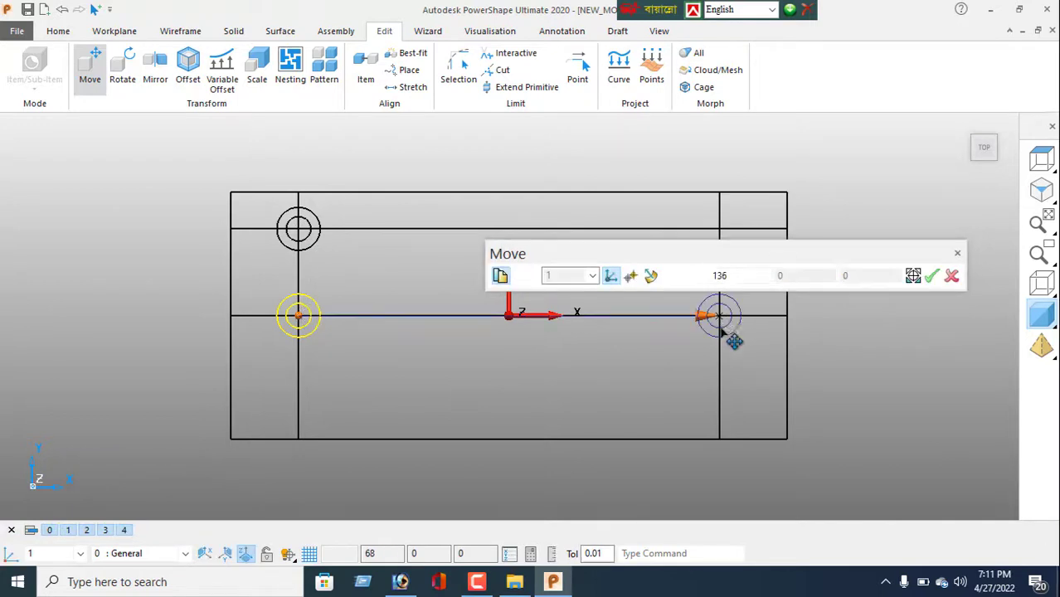
left_click(932, 277)
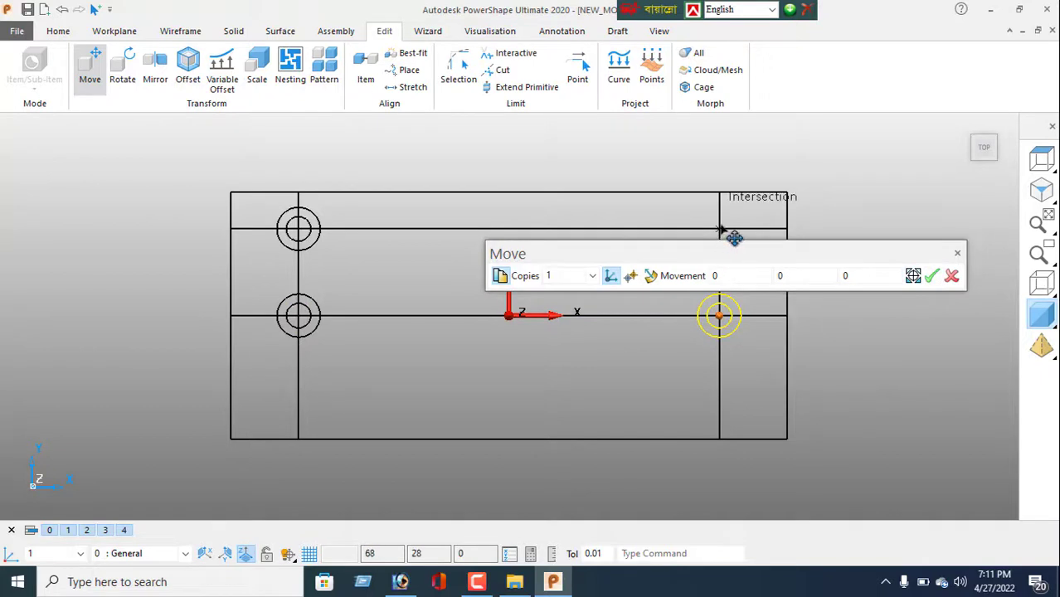
left_click(720, 229)
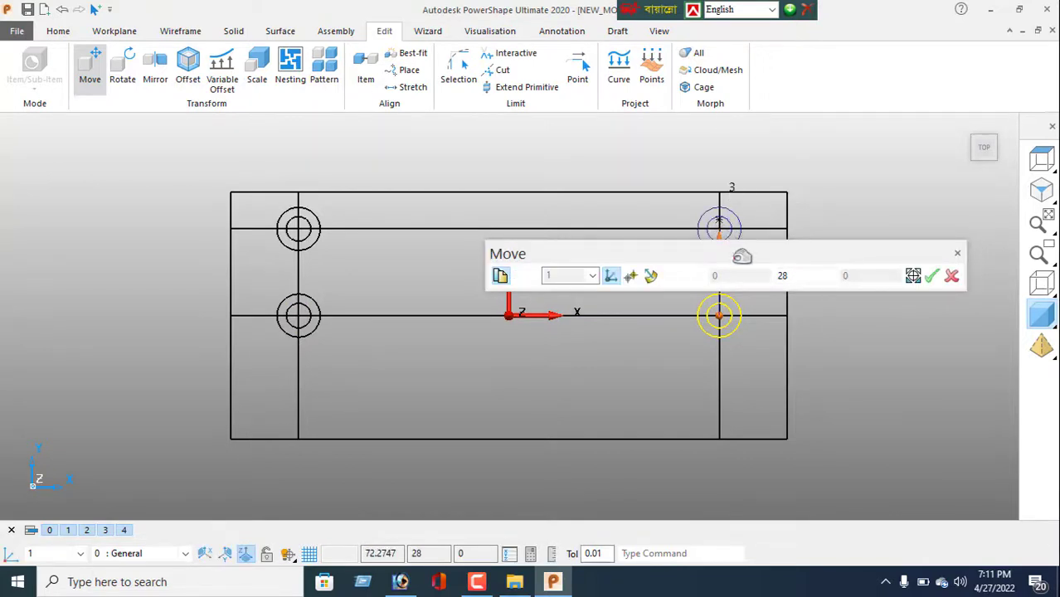
left_click(932, 277)
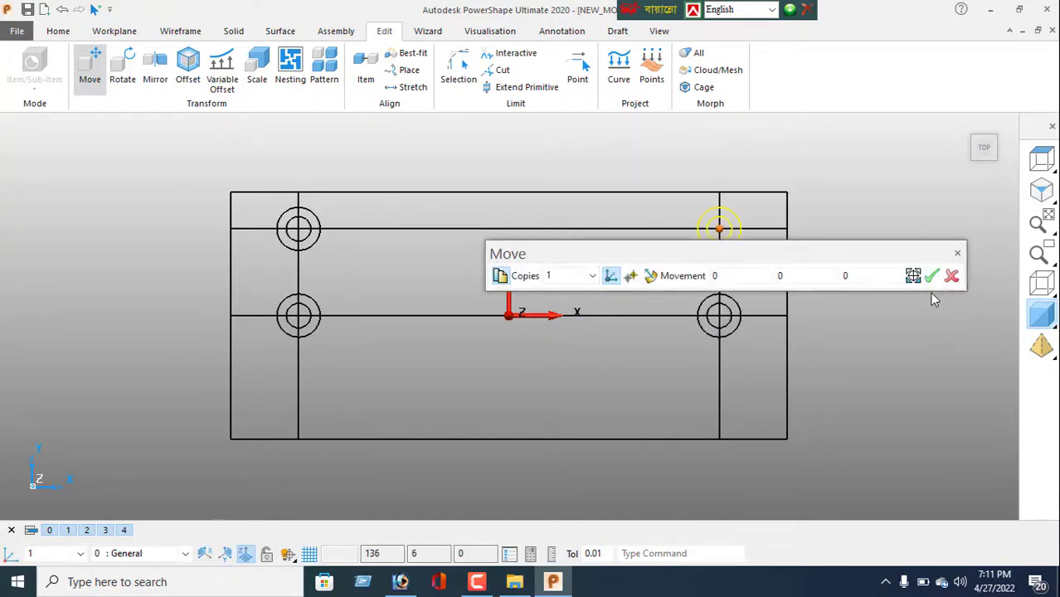
left_click(933, 280)
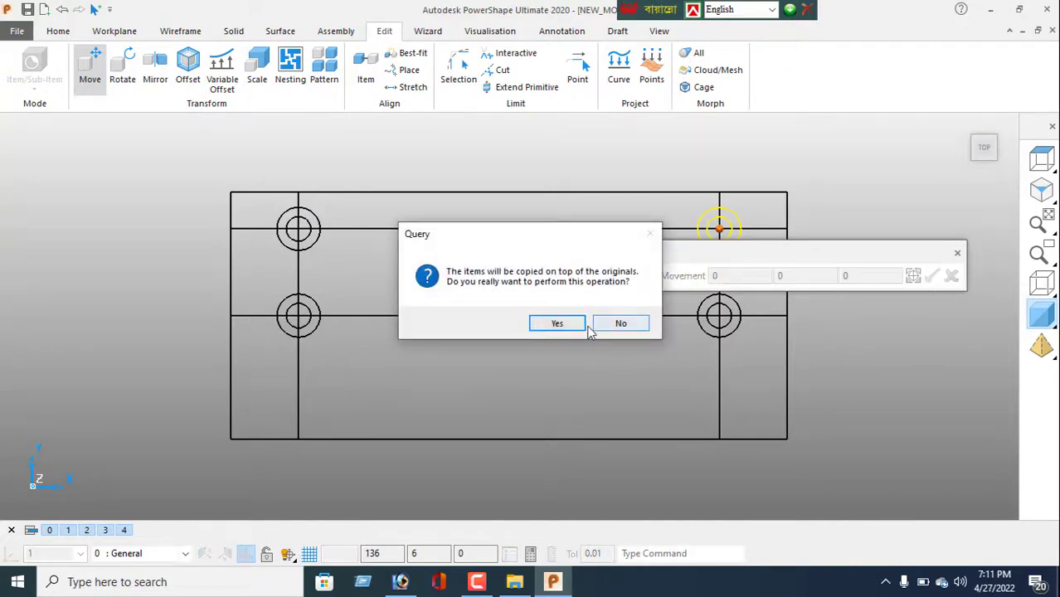
left_click(623, 323)
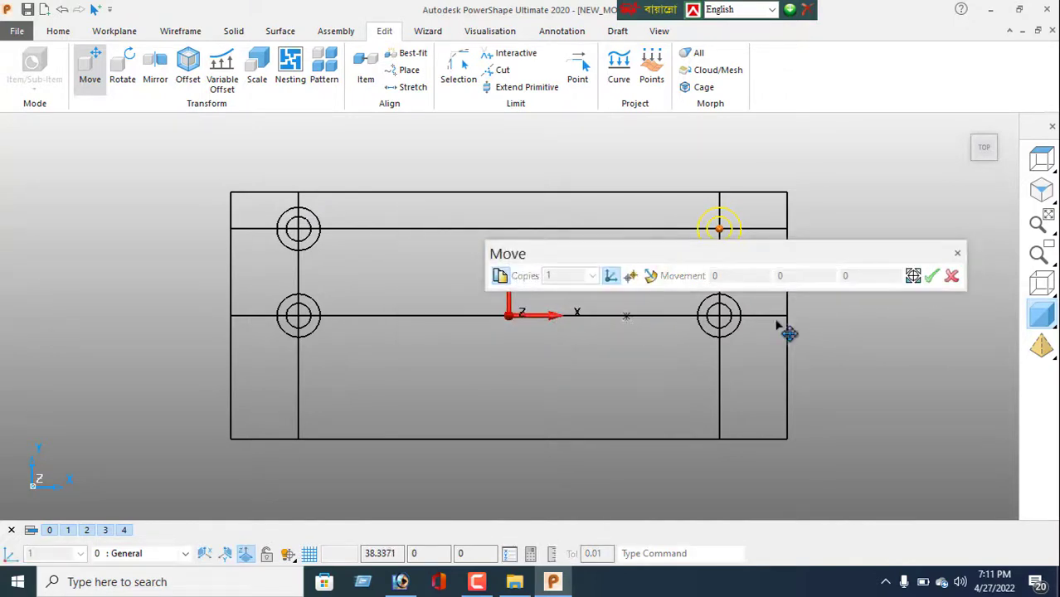
left_click(951, 277)
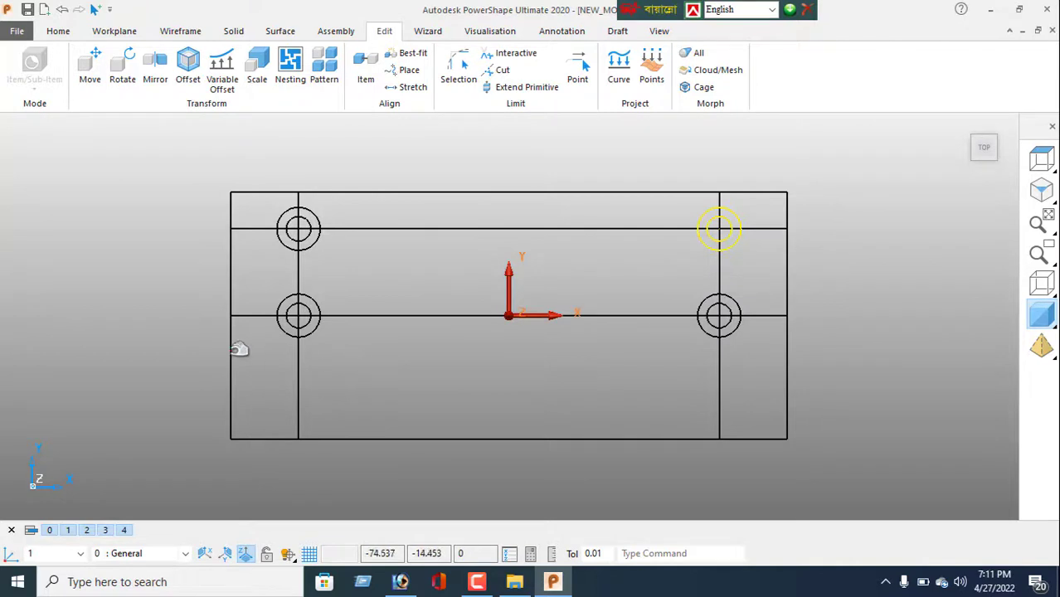
right_click(119, 202)
left_click(109, 257)
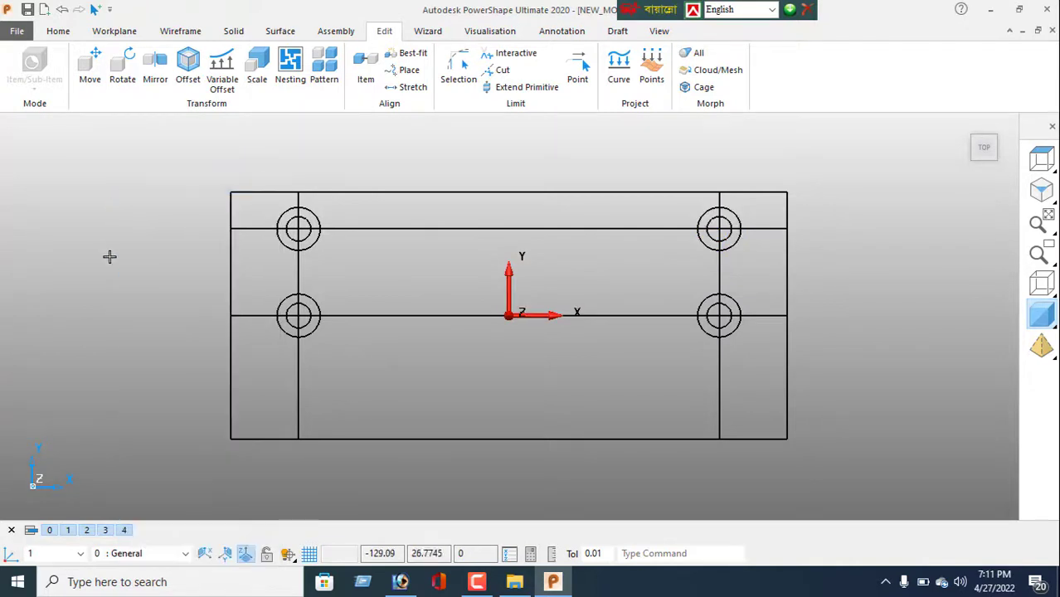
Delete the two inner horizontal construction lines running through the circle pairs.
left_click(461, 228)
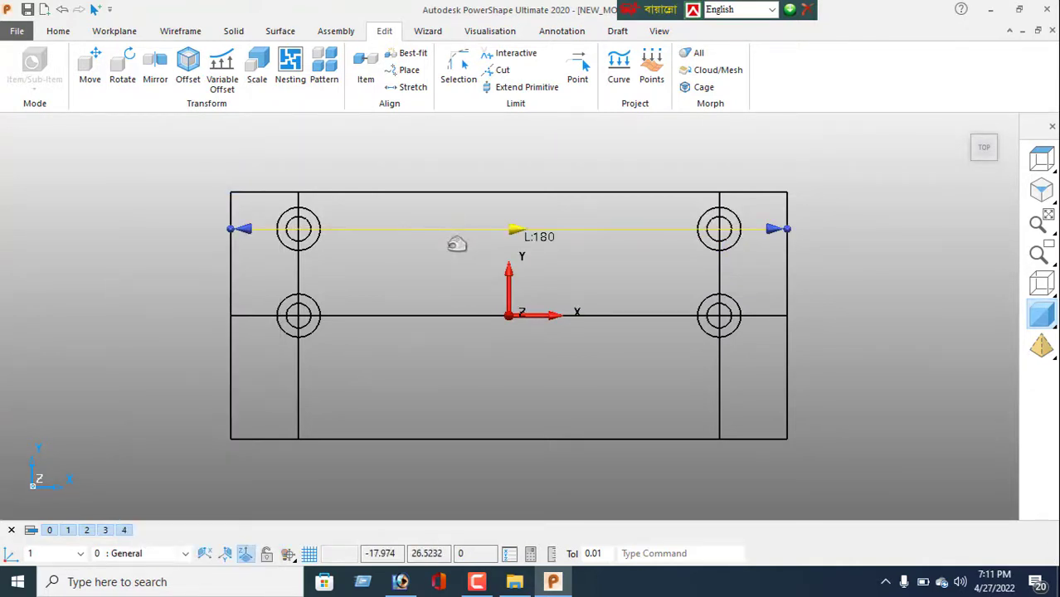
left_click(444, 263)
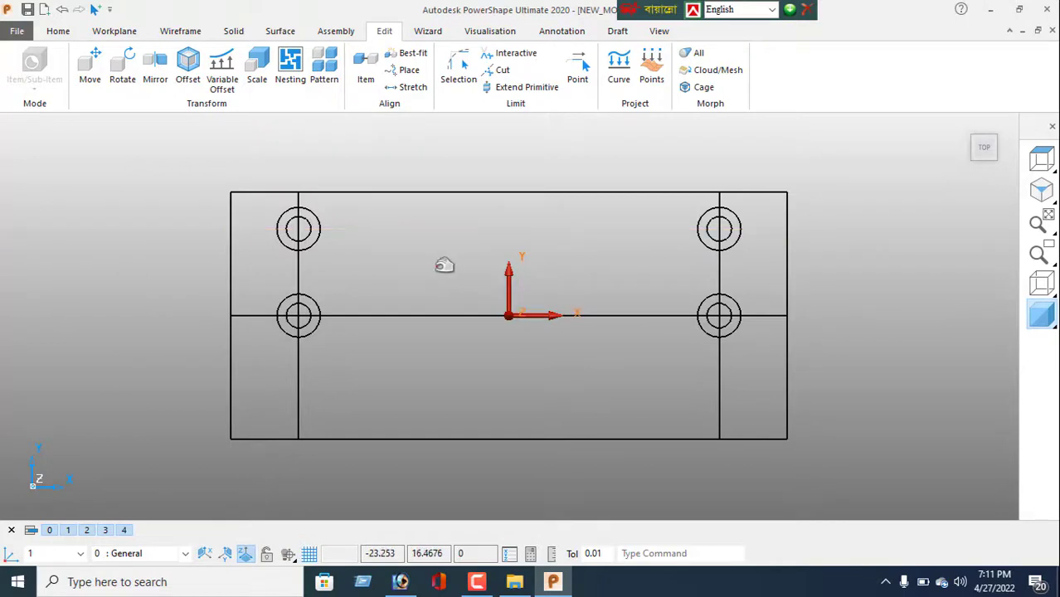
left_click(451, 315)
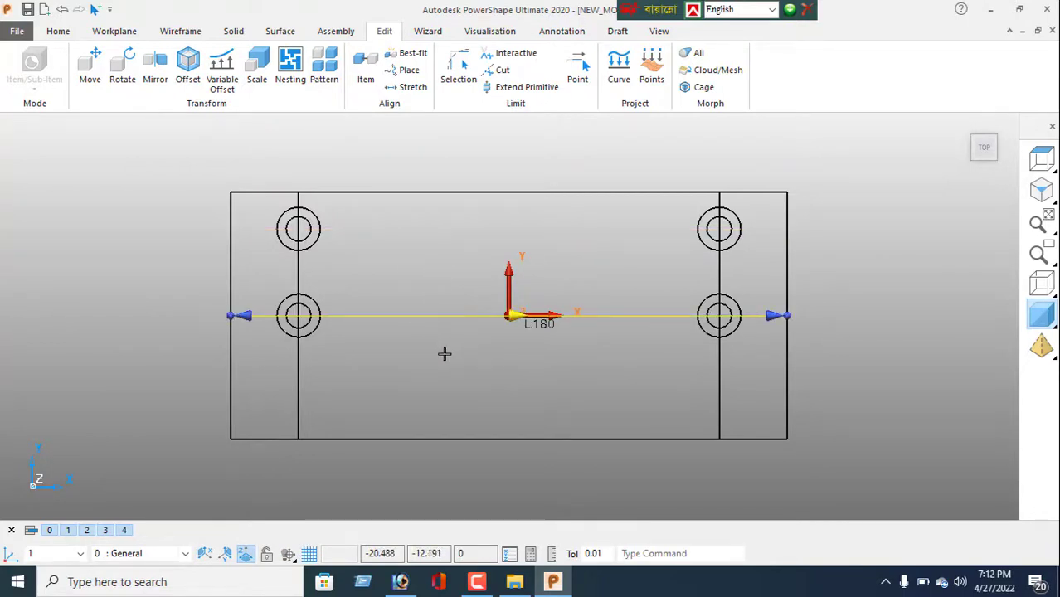
key("Delete")
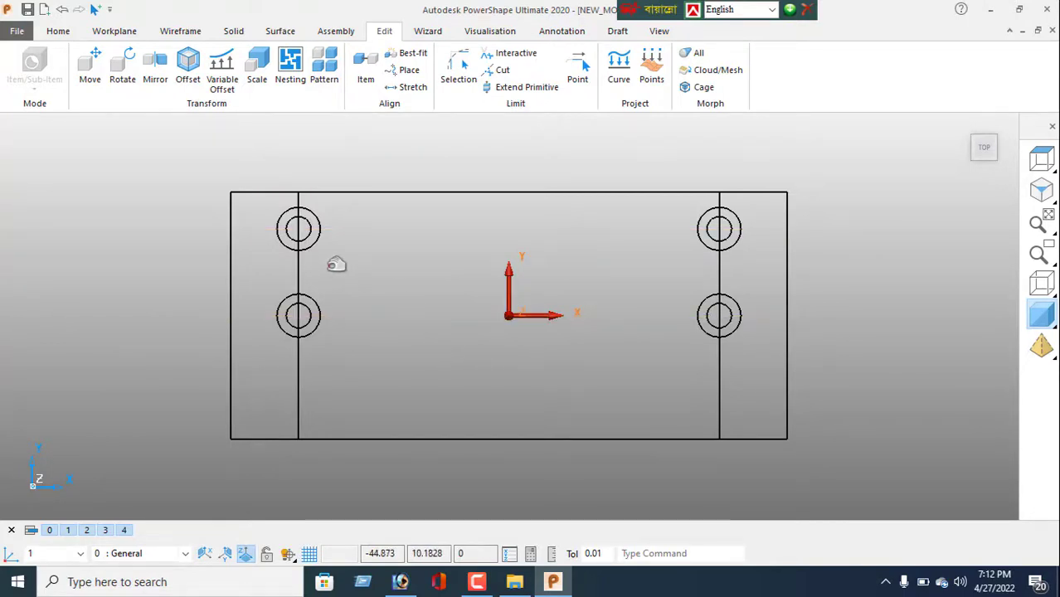
Delete the overlapping inner vertical construction lines through the left and right circle pairs.
left_click(298, 267)
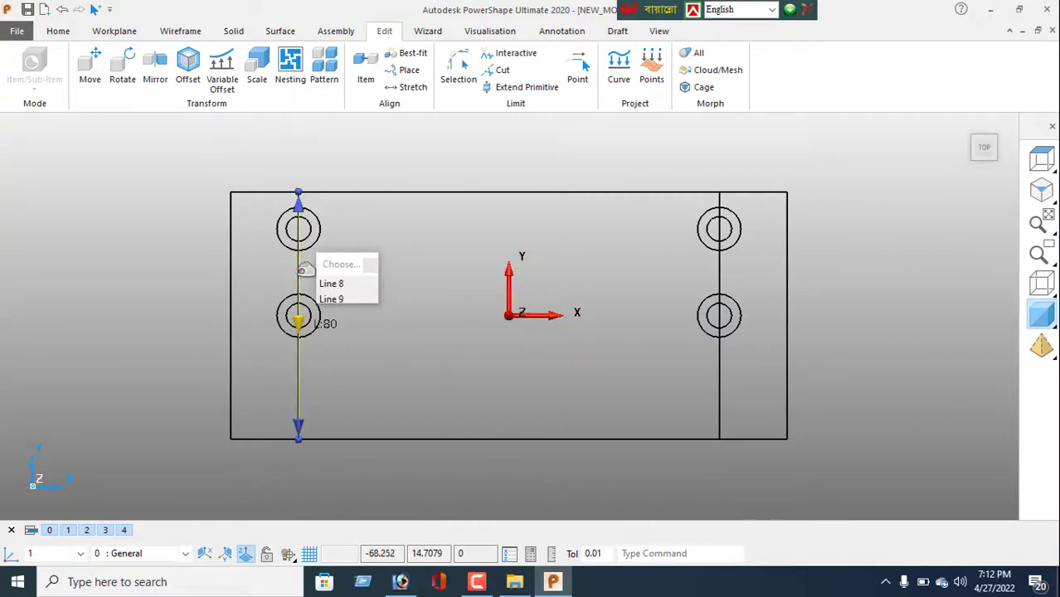
key("Escape")
left_click(298, 269)
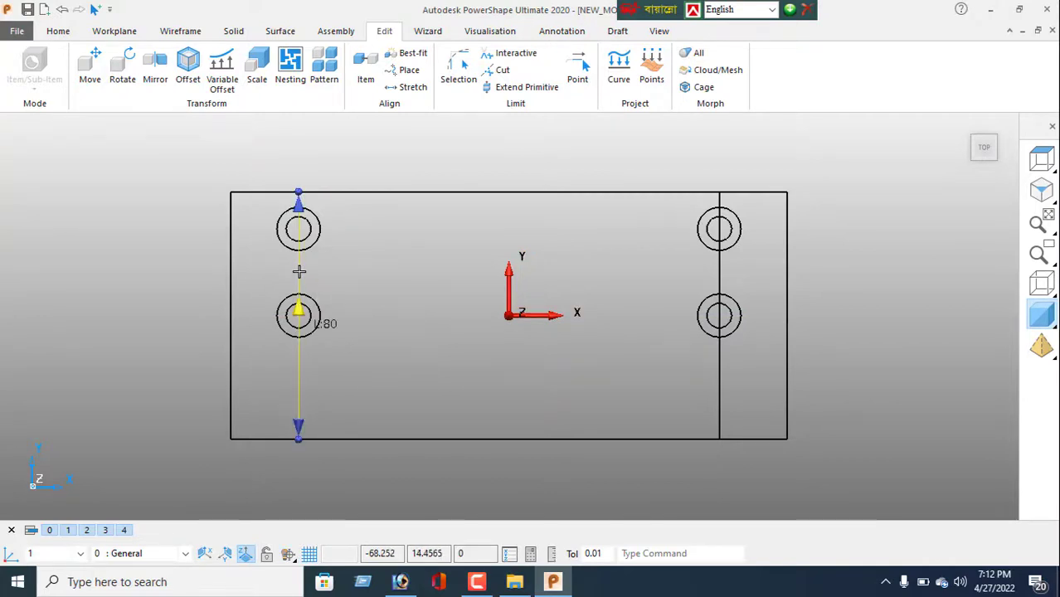
key("Delete")
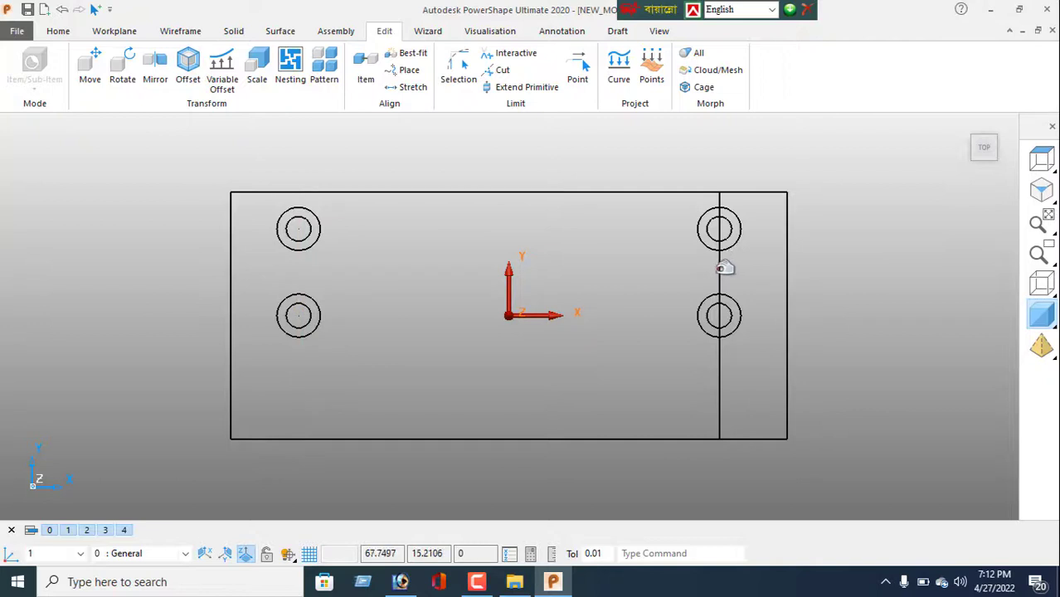
left_click(720, 272)
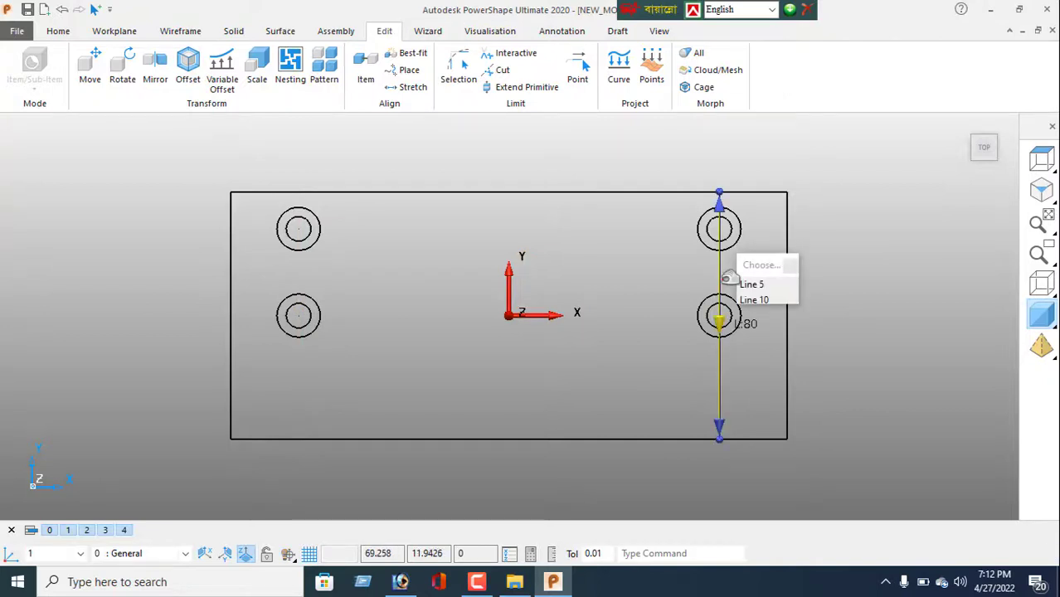
key("Escape")
left_click(724, 280)
key("Delete")
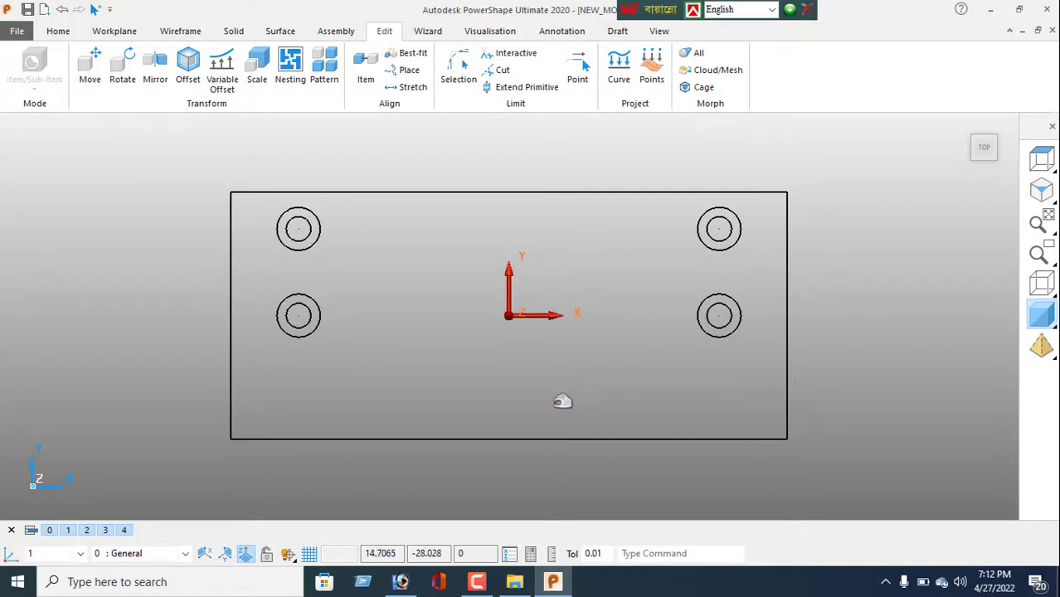
Try to offset the rectangle's left edge inward without keeping the original, and undo that offset.
left_click(235, 335)
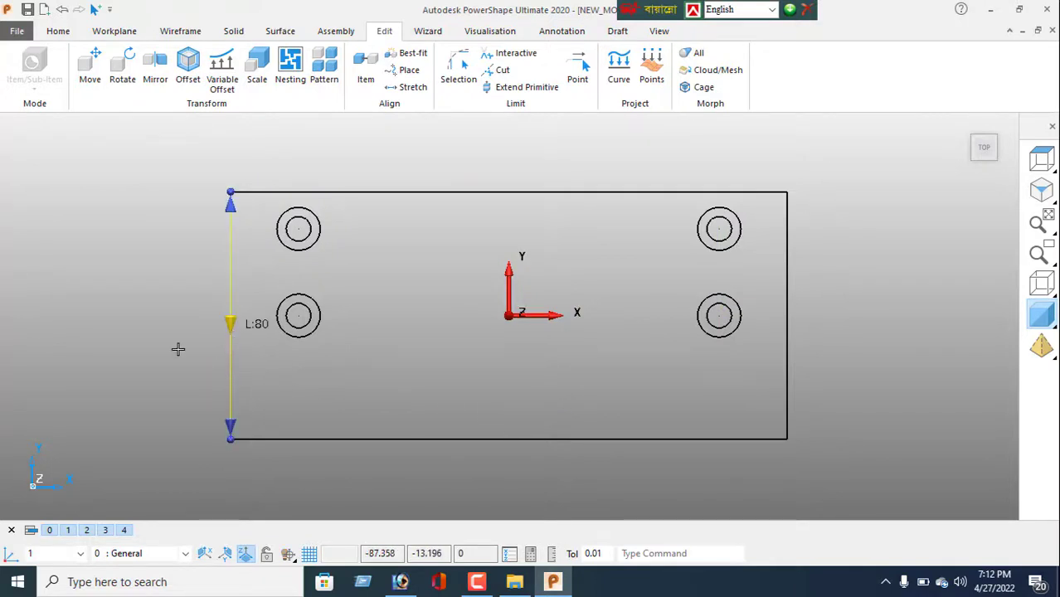
left_click(190, 74)
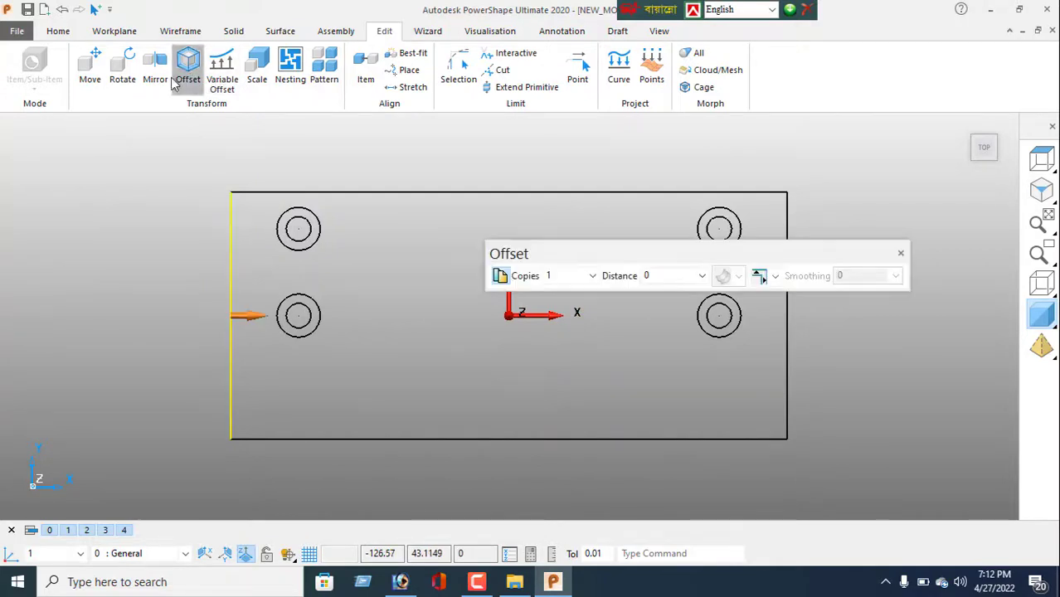
left_click(499, 277)
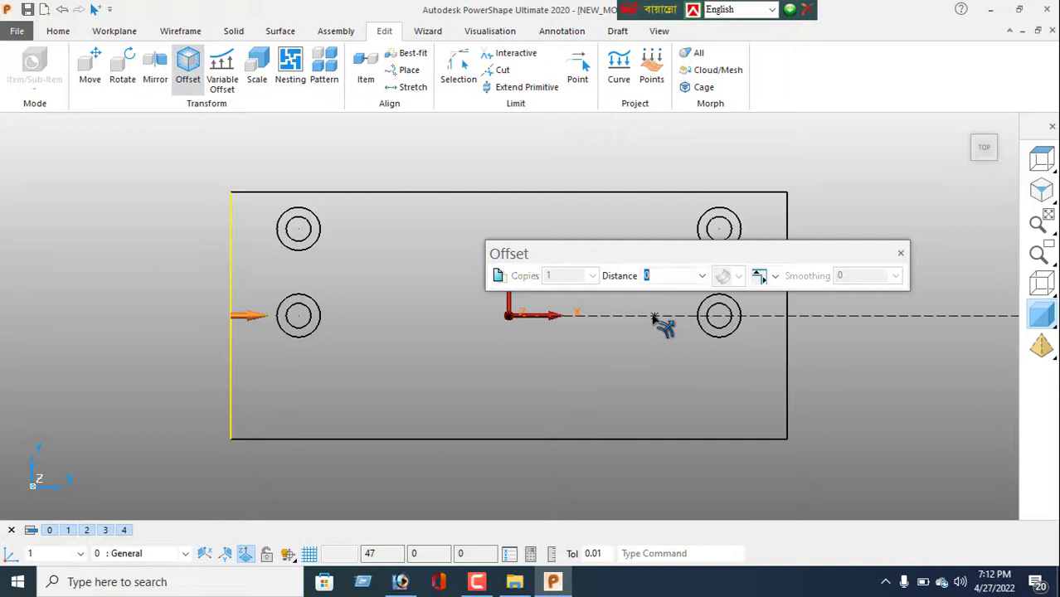
key("Return")
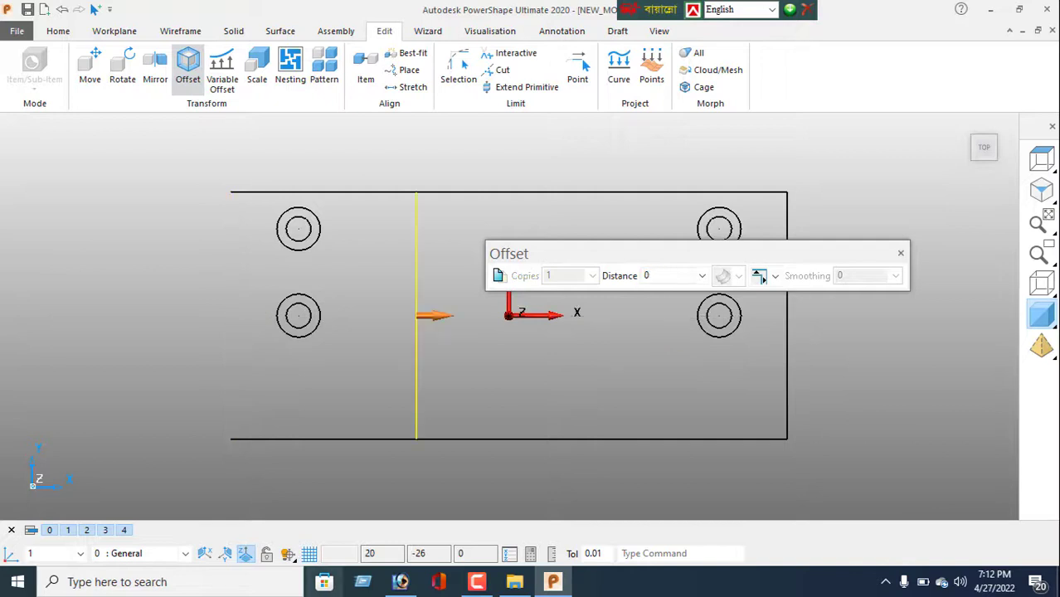
left_click(901, 254)
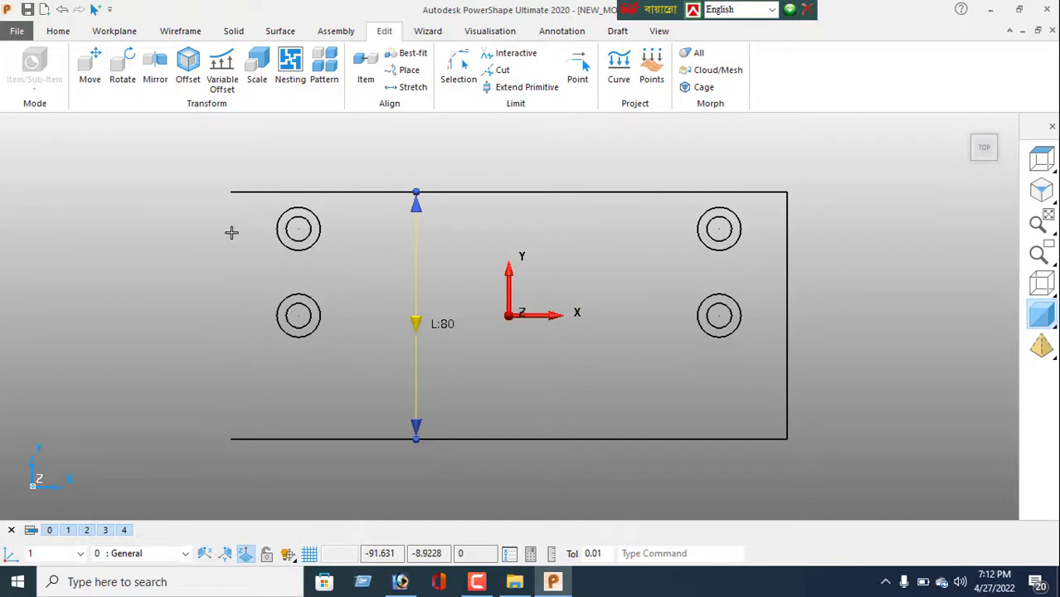
left_click(62, 9)
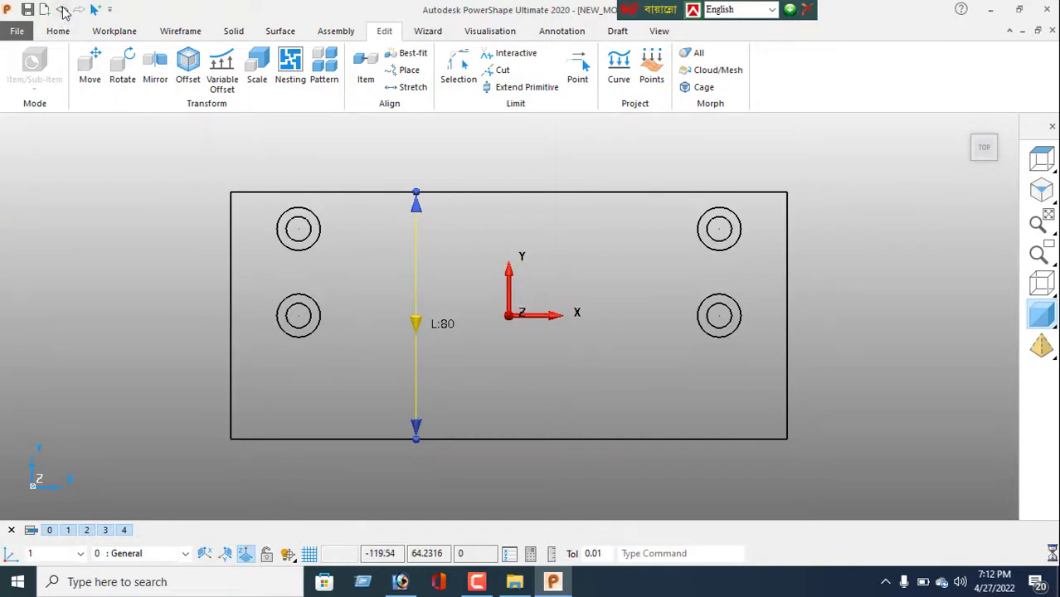
Try to offset the rectangle's left edge 60 inward without keeping the original, and undo that offset.
left_click(231, 291)
left_click(187, 68)
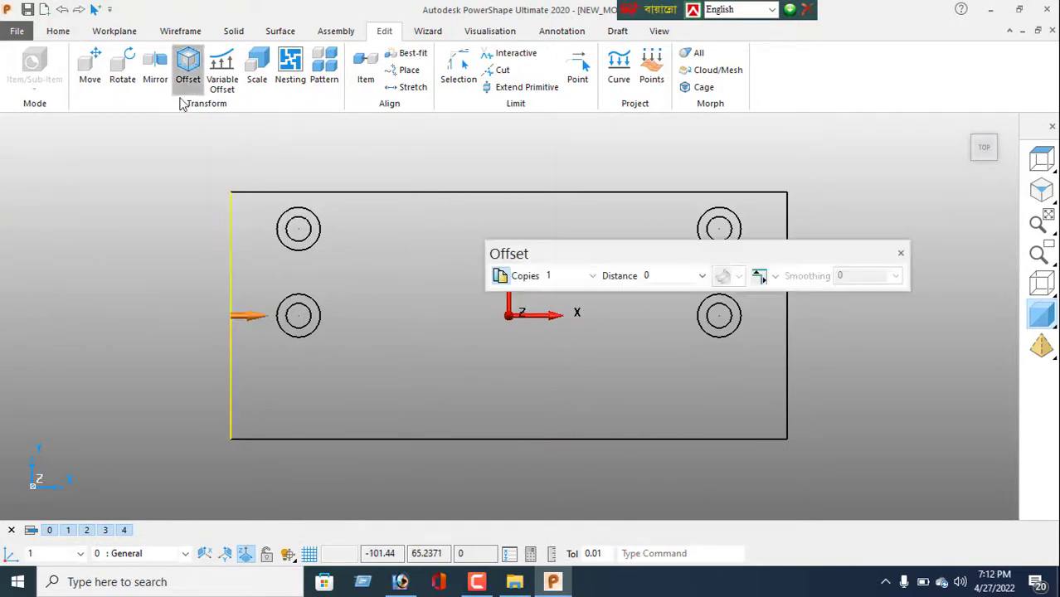
left_click(662, 282)
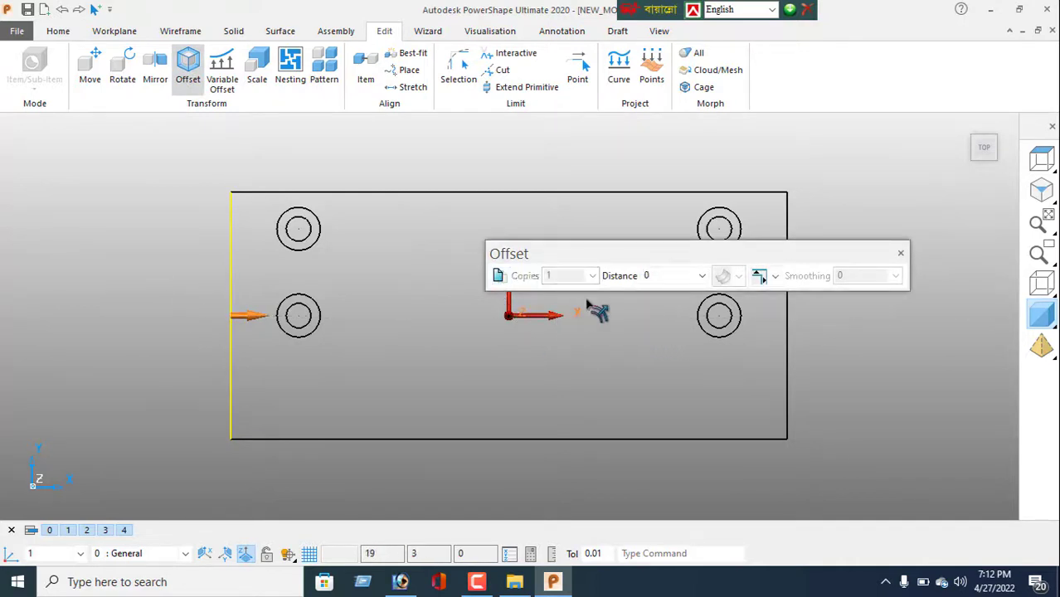
left_click(665, 279)
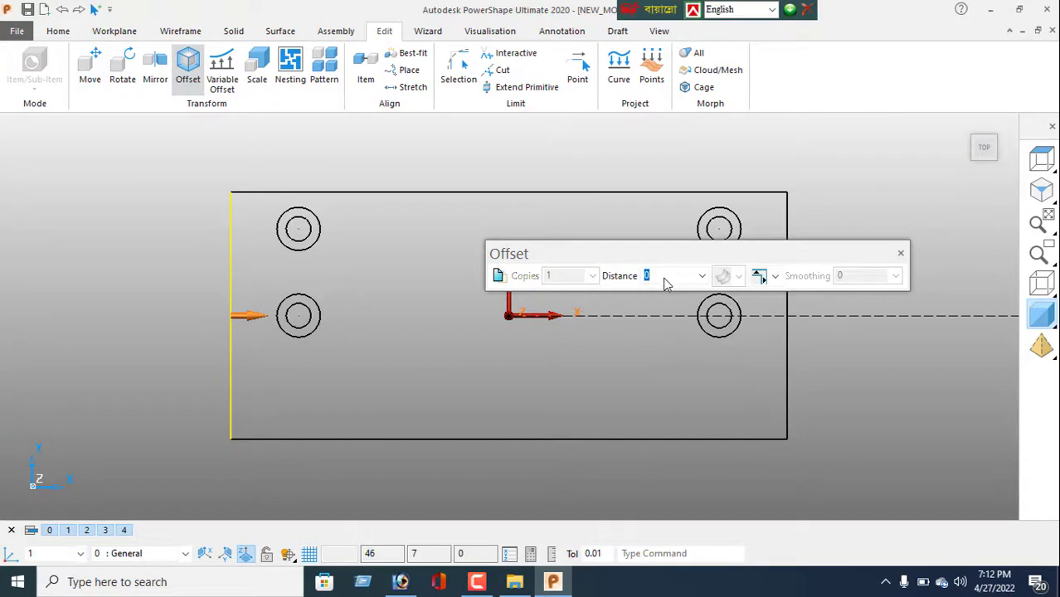
type("60")
key("Return")
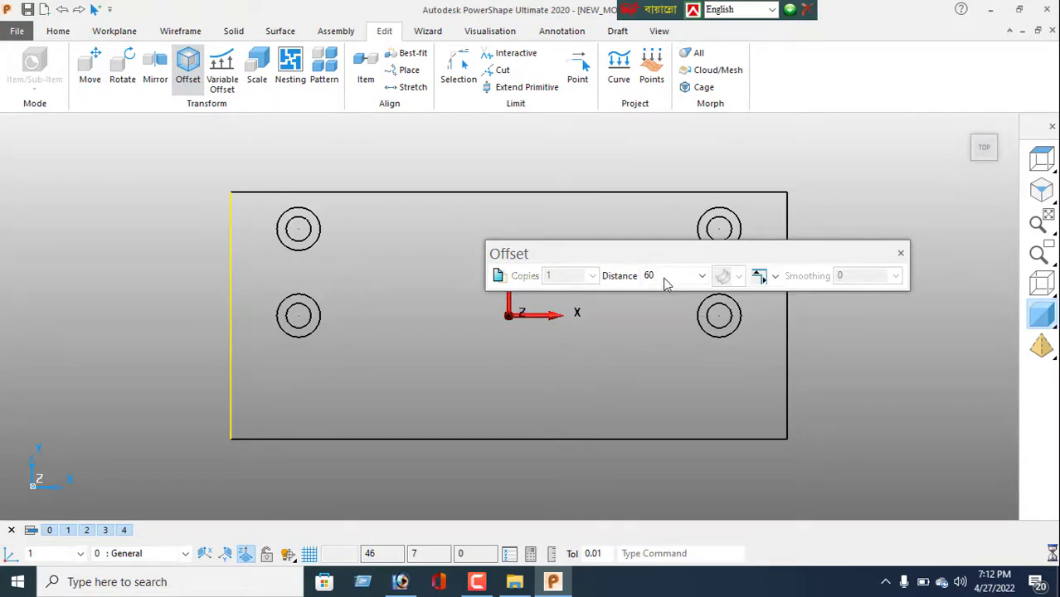
left_click(902, 254)
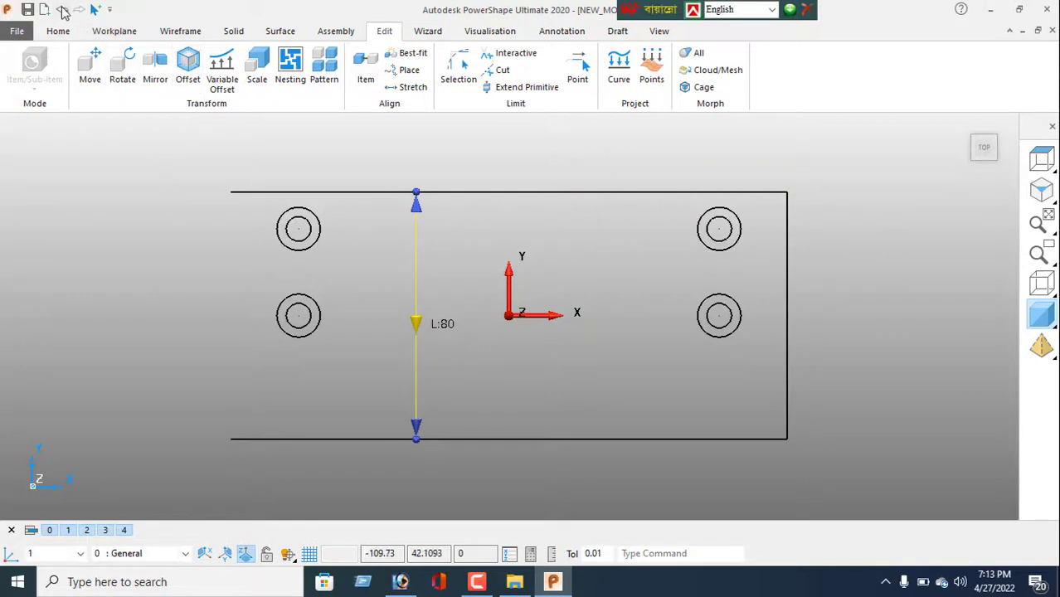
left_click(62, 10)
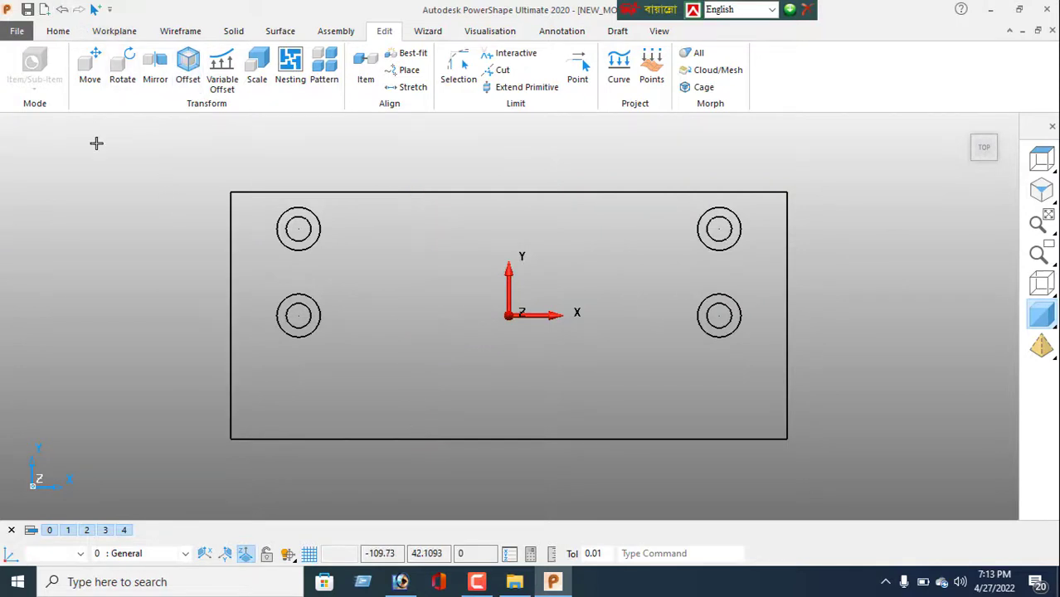
Offset the rectangle's left edge 60 inward without keeping the original, and clear the selection.
left_click(229, 330)
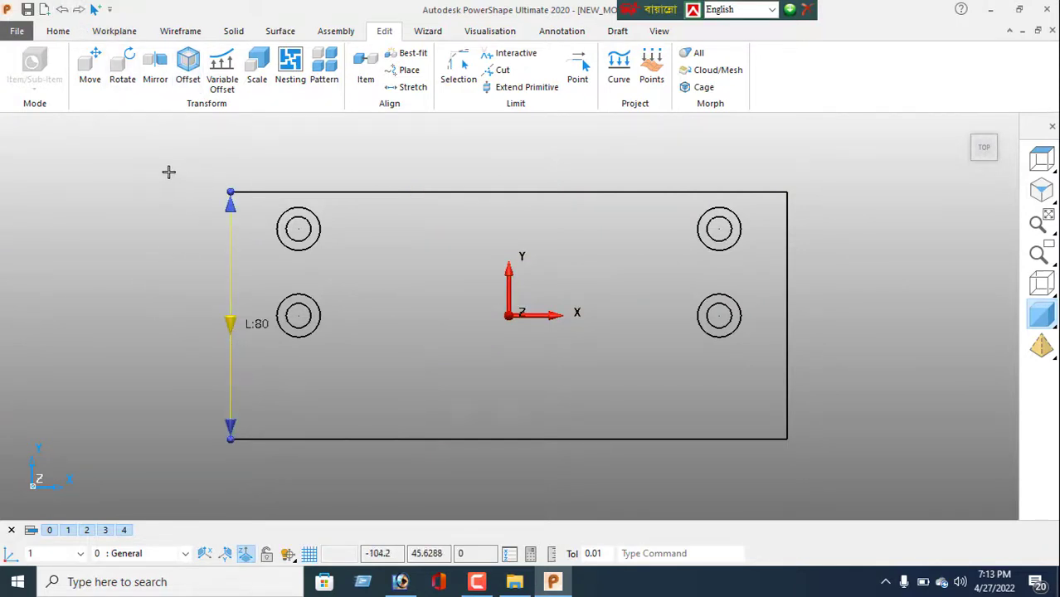
right_click(102, 183)
left_click(125, 191)
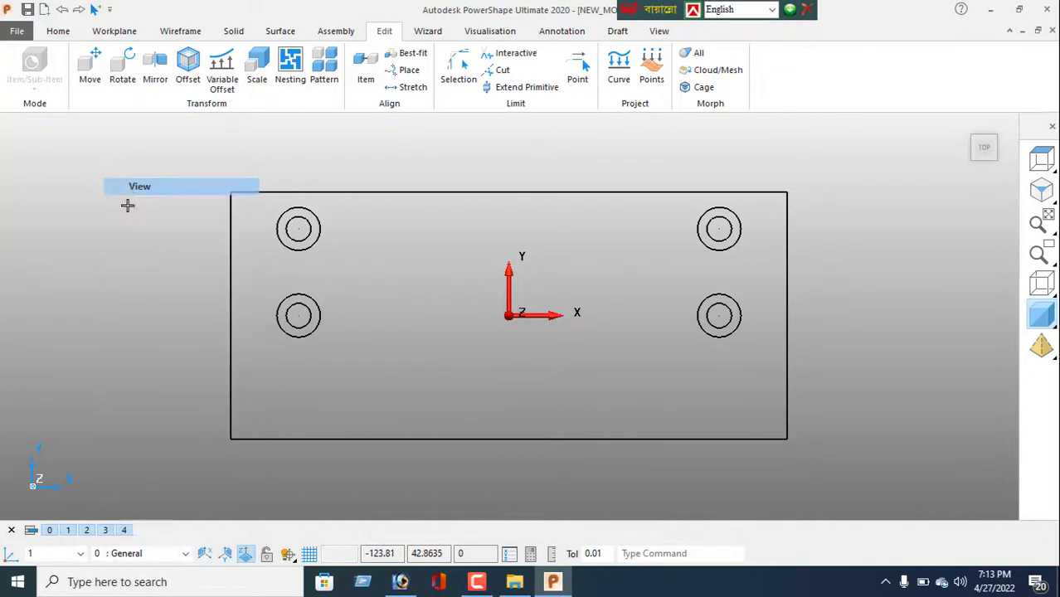
left_click(231, 243)
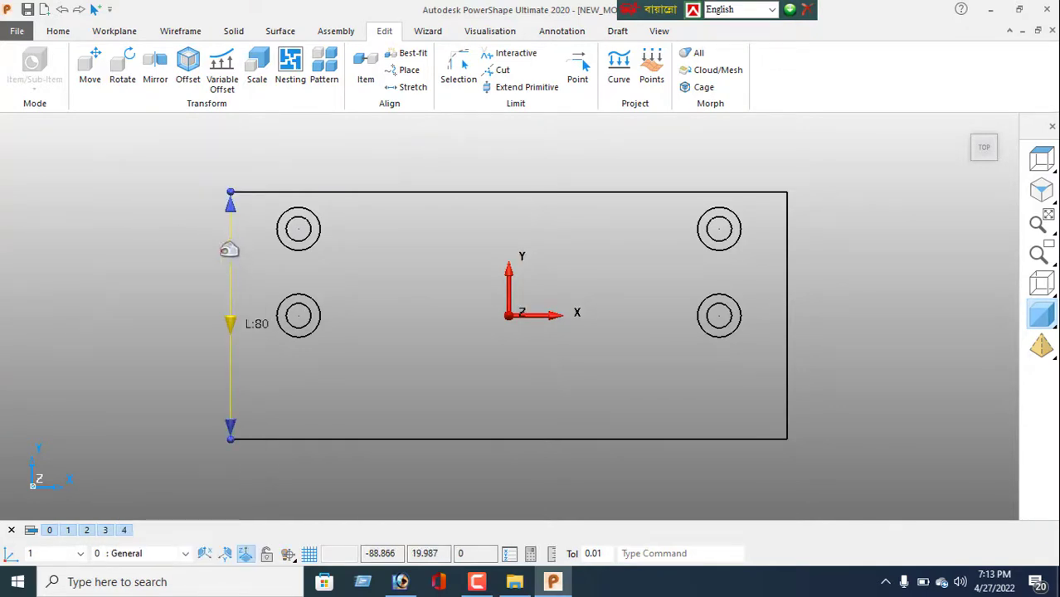
left_click(186, 81)
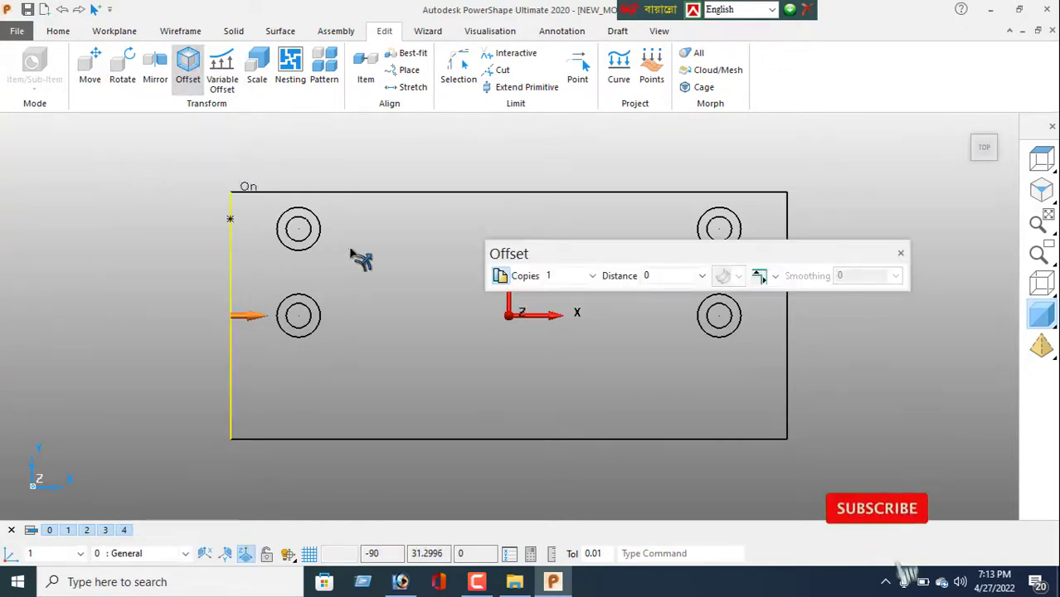
left_click(560, 276)
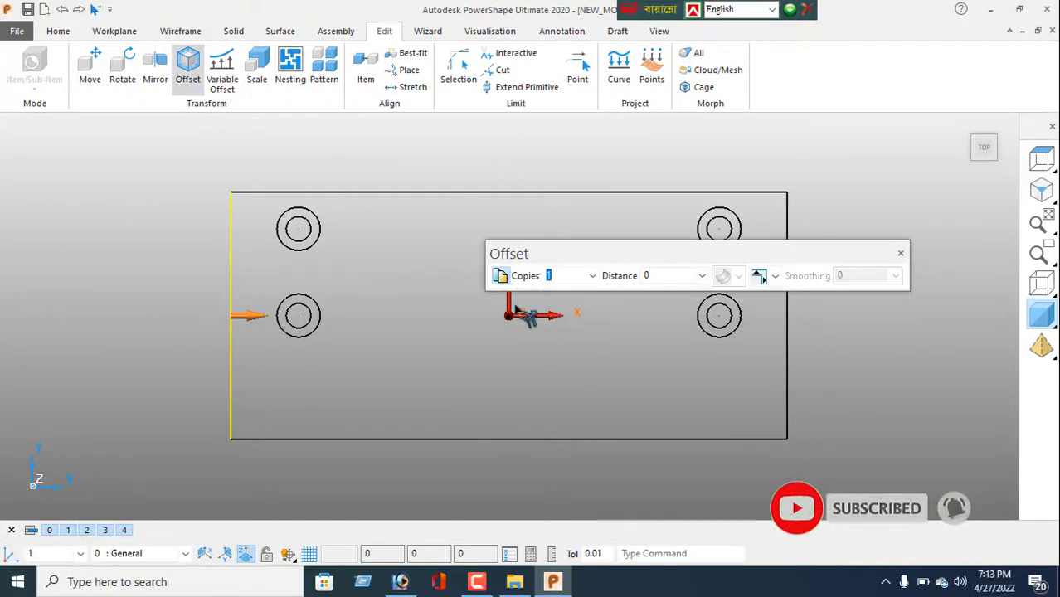
key("Return")
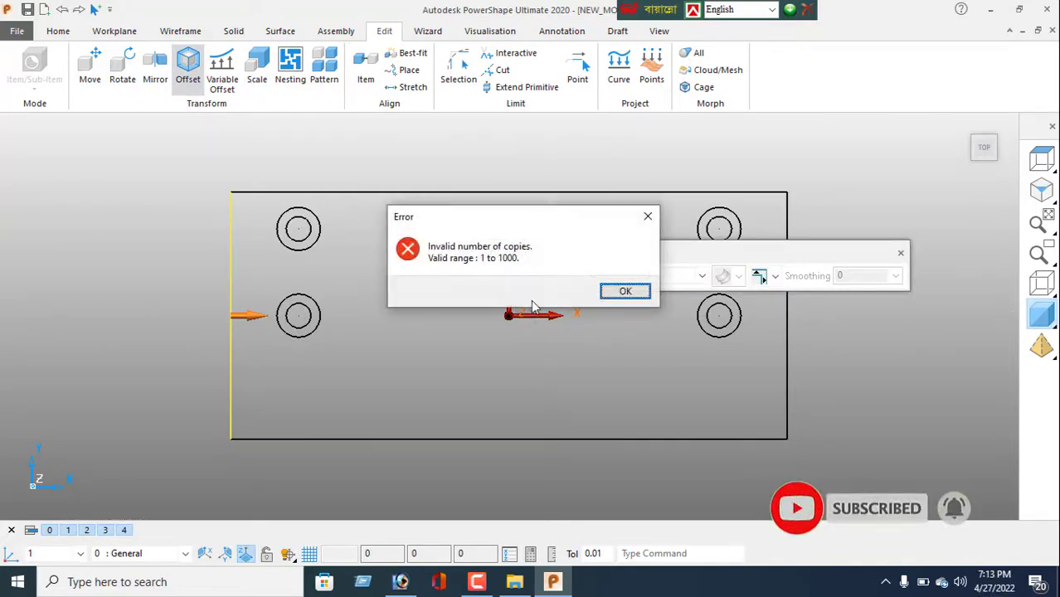
left_click(626, 292)
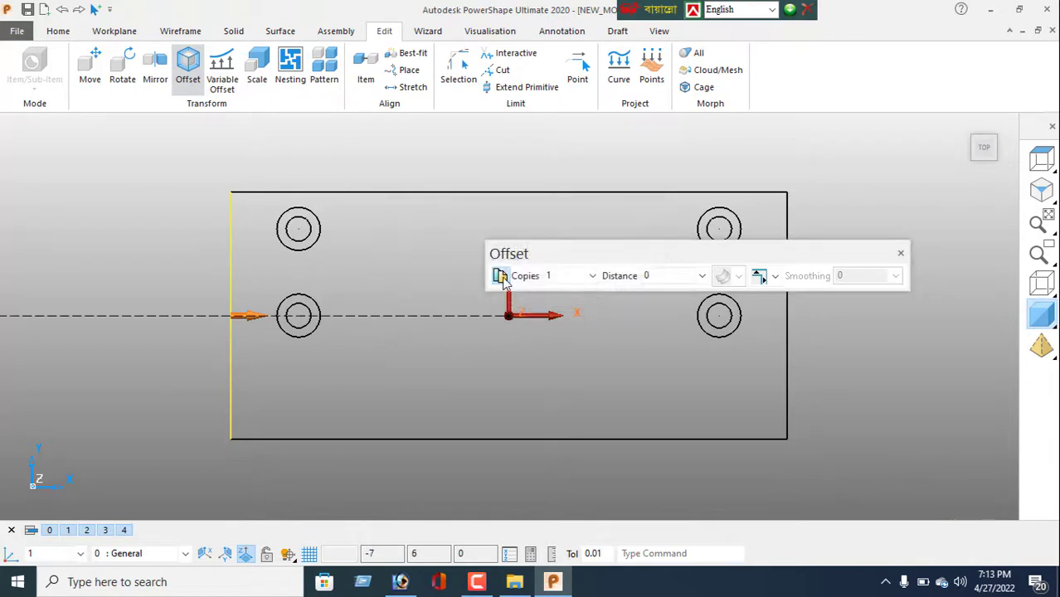
double_click(693, 280)
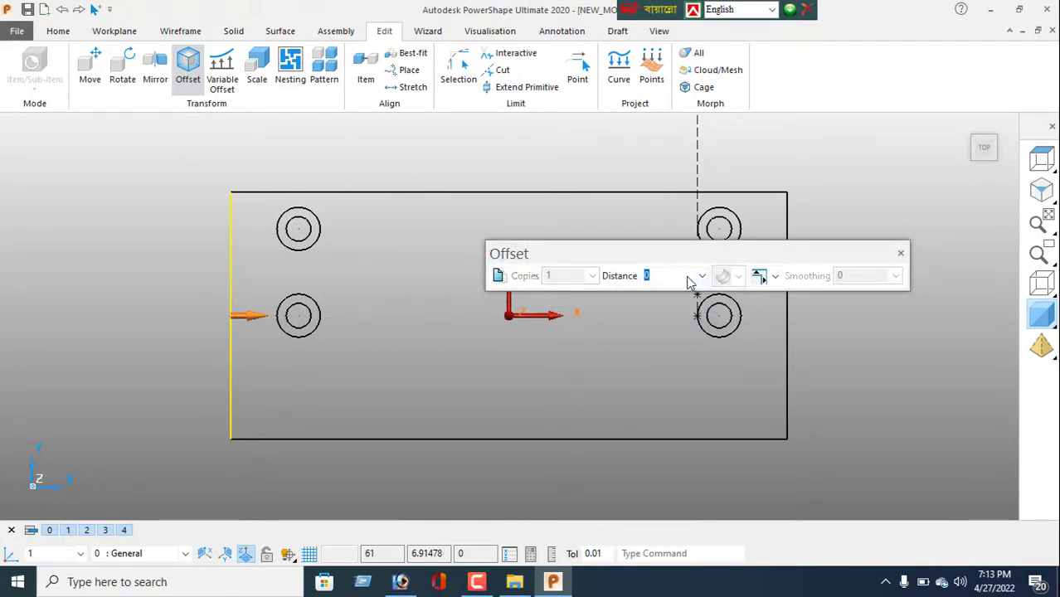
key("Return")
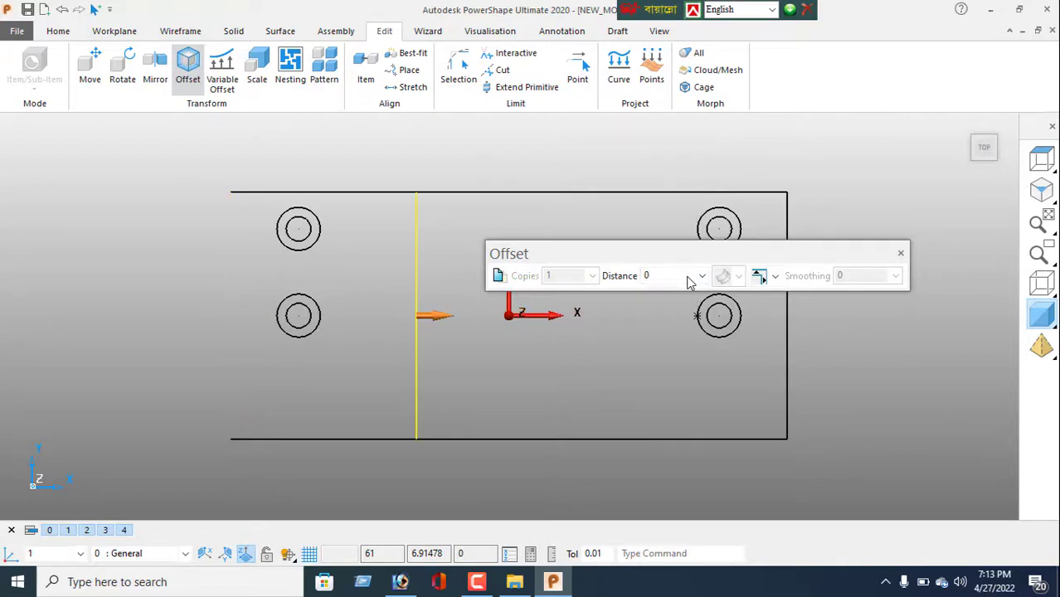
left_click(902, 253)
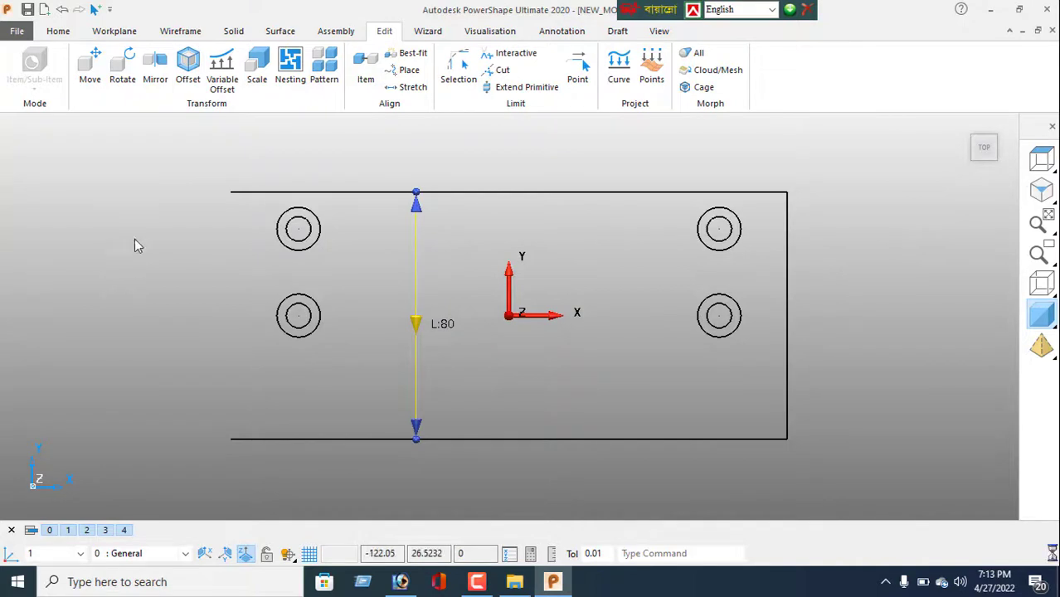
right_click(135, 179)
left_click(166, 186)
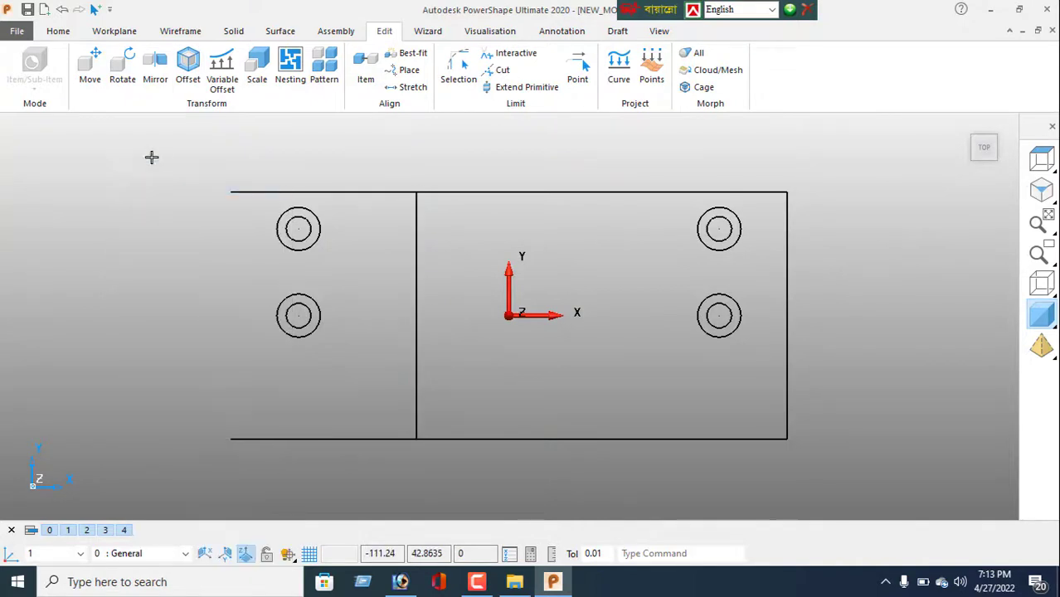
Close the rectangle's open left side with a line from its upper-left corner to its lower-left corner.
left_click(180, 31)
left_click(20, 66)
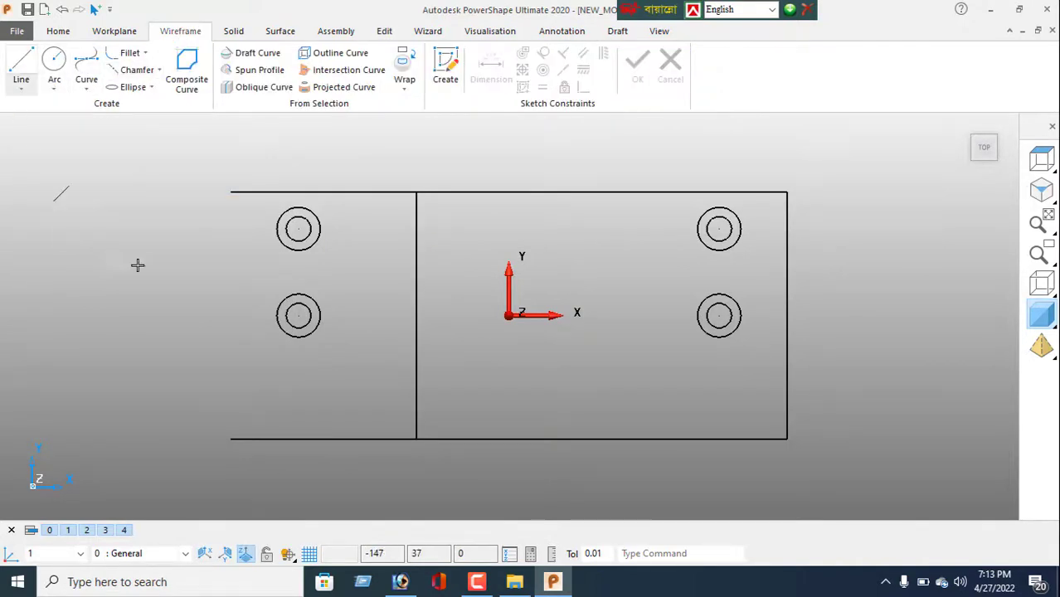
left_click(230, 192)
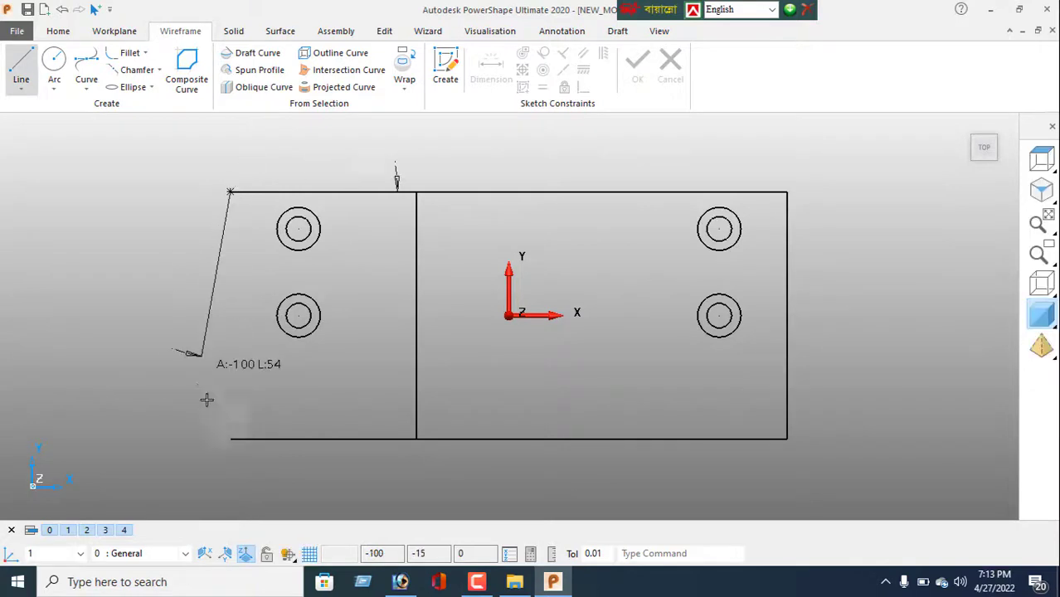
left_click(229, 440)
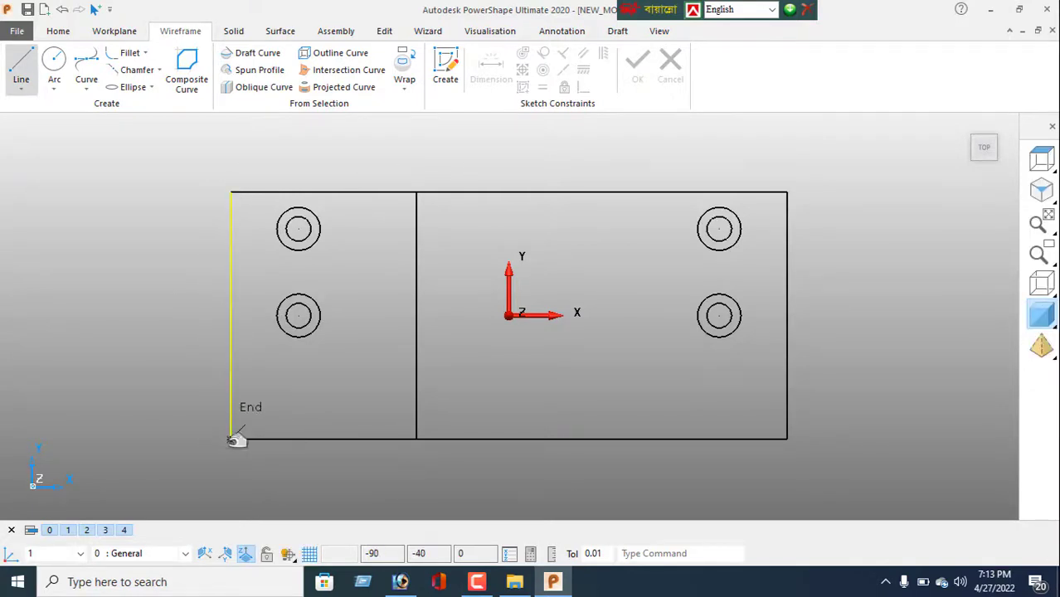
right_click(143, 181)
left_click(176, 187)
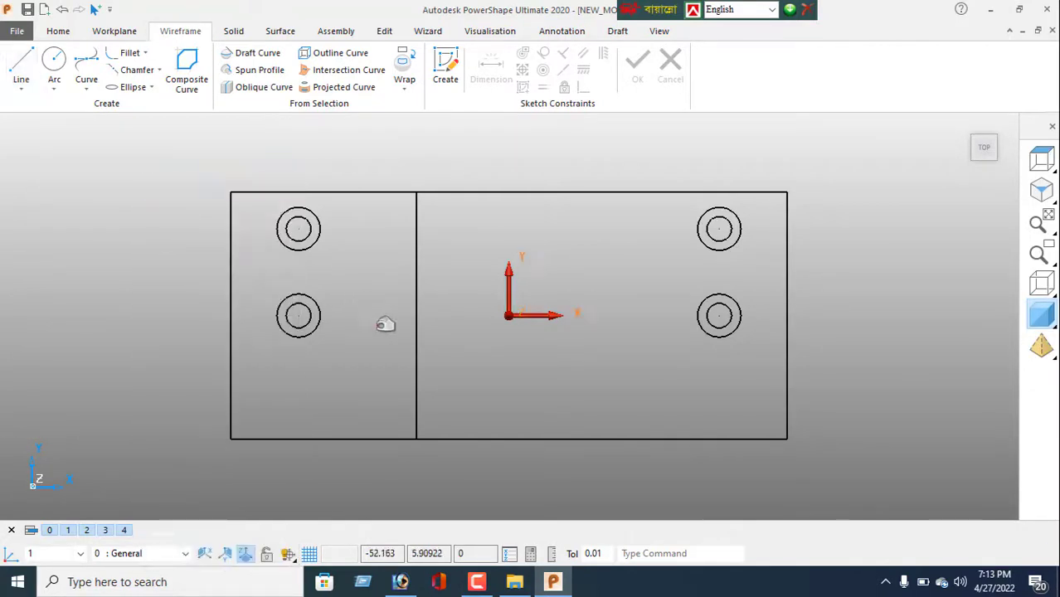
Mirror a copy of the inner vertical line to the opposite side of the workplane's centre, and clear the selection.
left_click(418, 326)
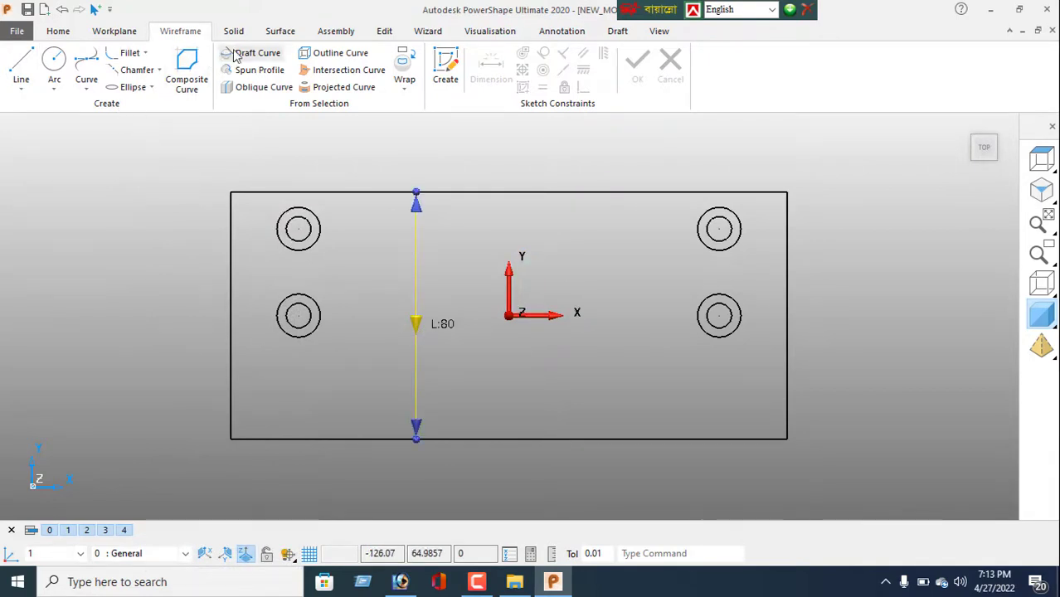
left_click(384, 31)
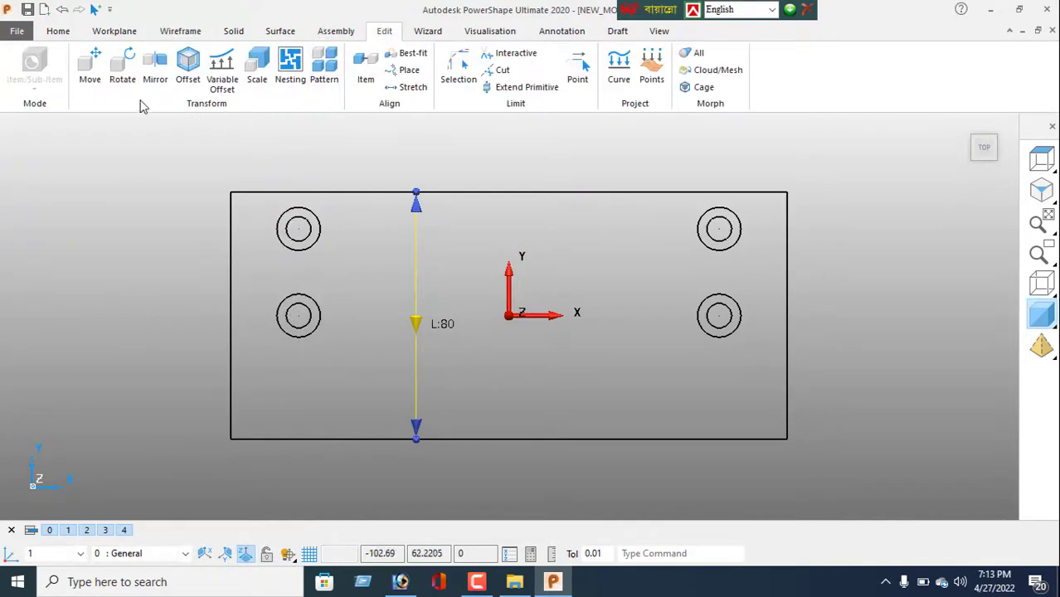
left_click(152, 73)
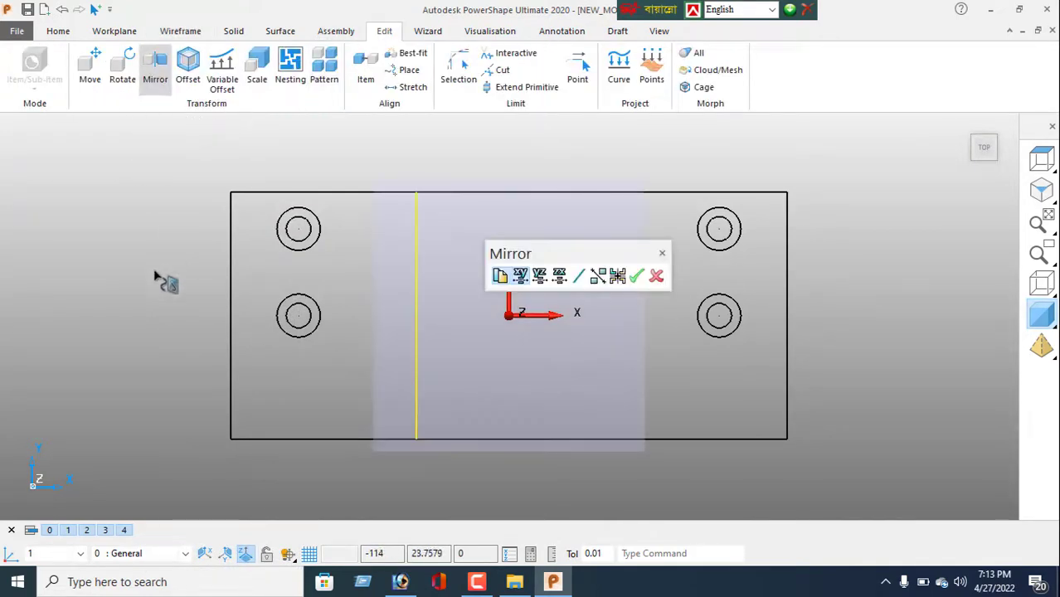
left_click(624, 280)
left_click(636, 277)
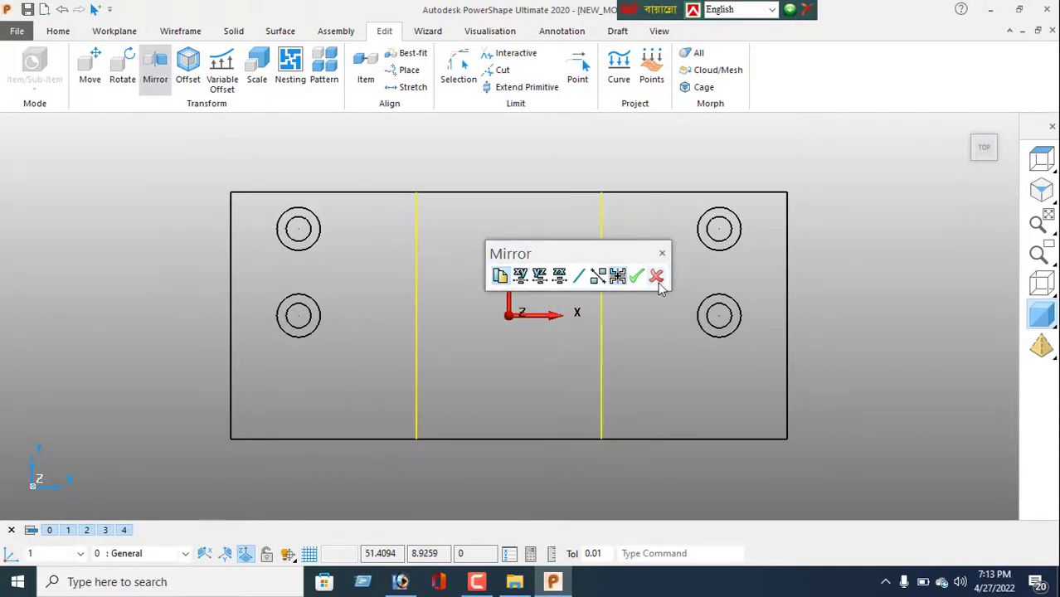
left_click(657, 280)
right_click(84, 245)
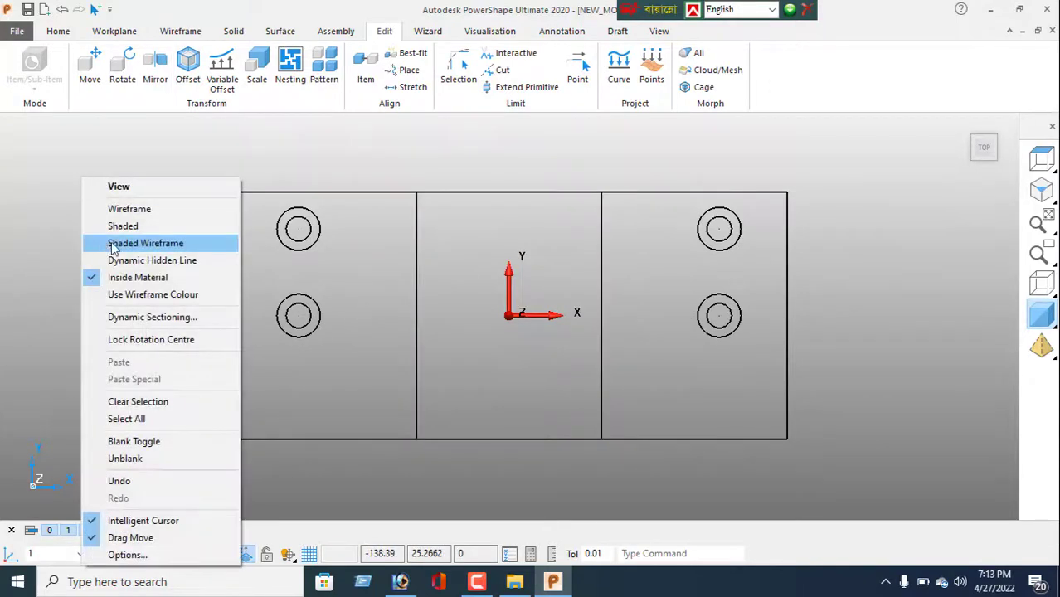
left_click(120, 189)
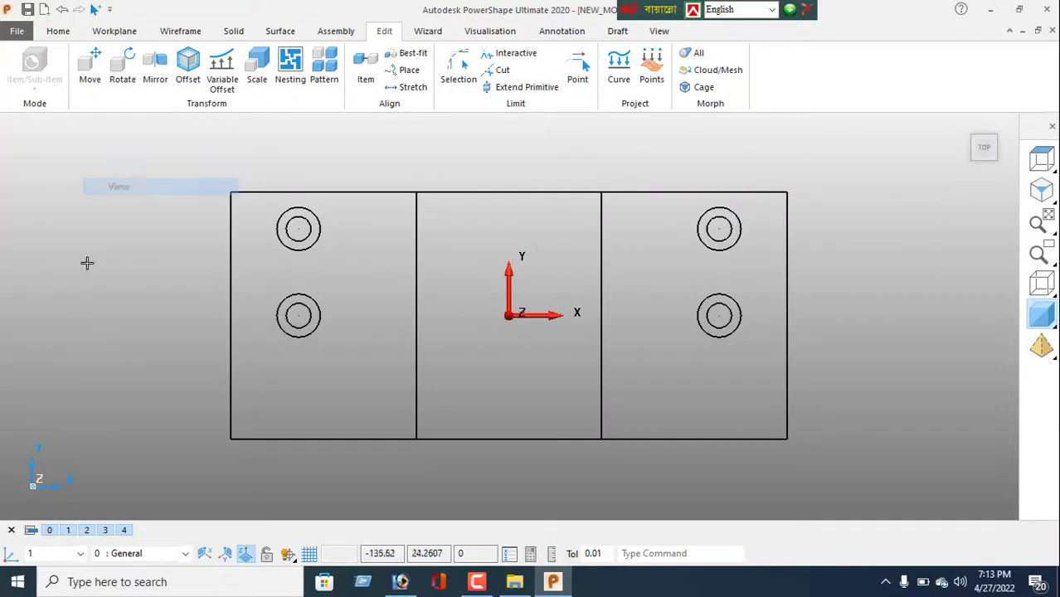
Create and save a composite curve tracing the full outer rectangle, passing the two inner vertical lines.
left_click(233, 344)
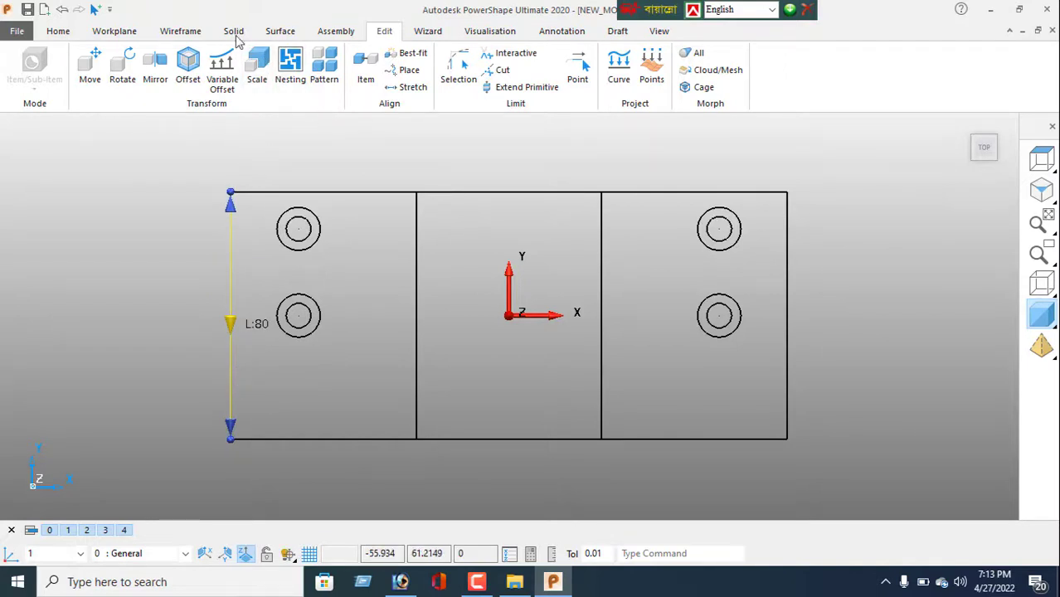
left_click(179, 33)
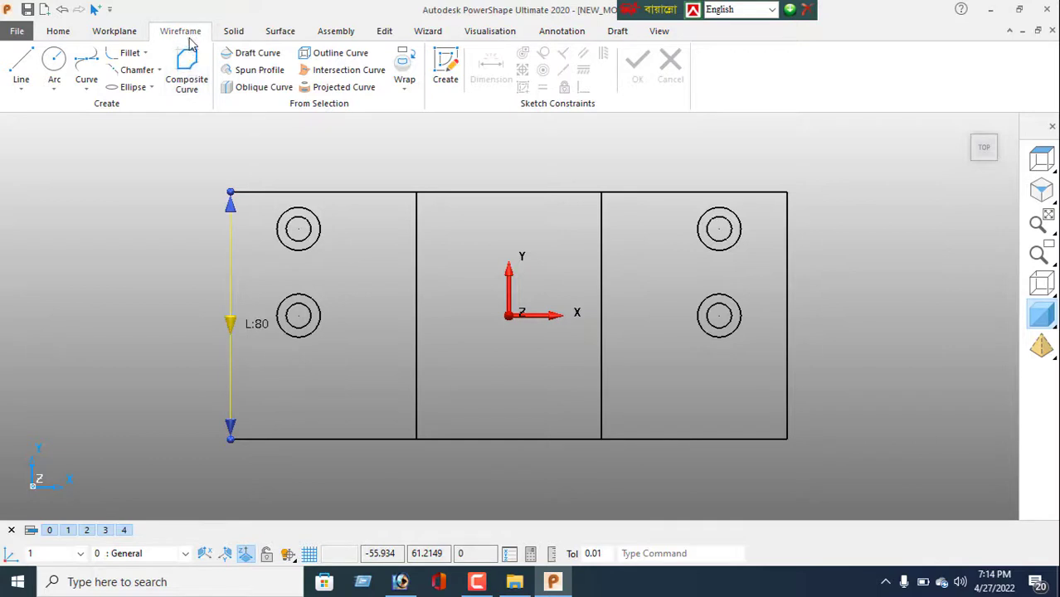
left_click(187, 66)
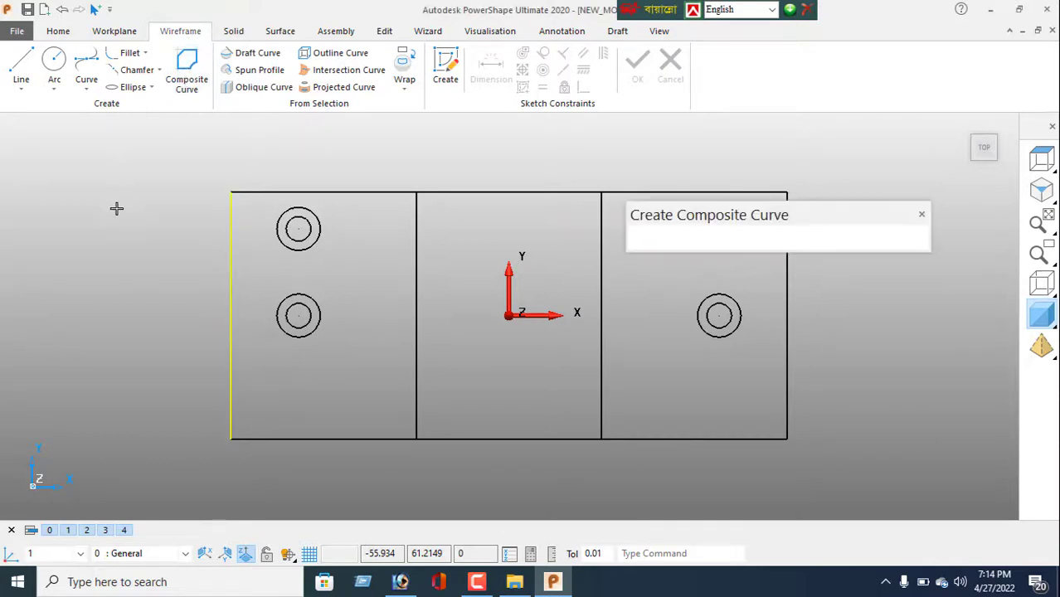
left_click(297, 438)
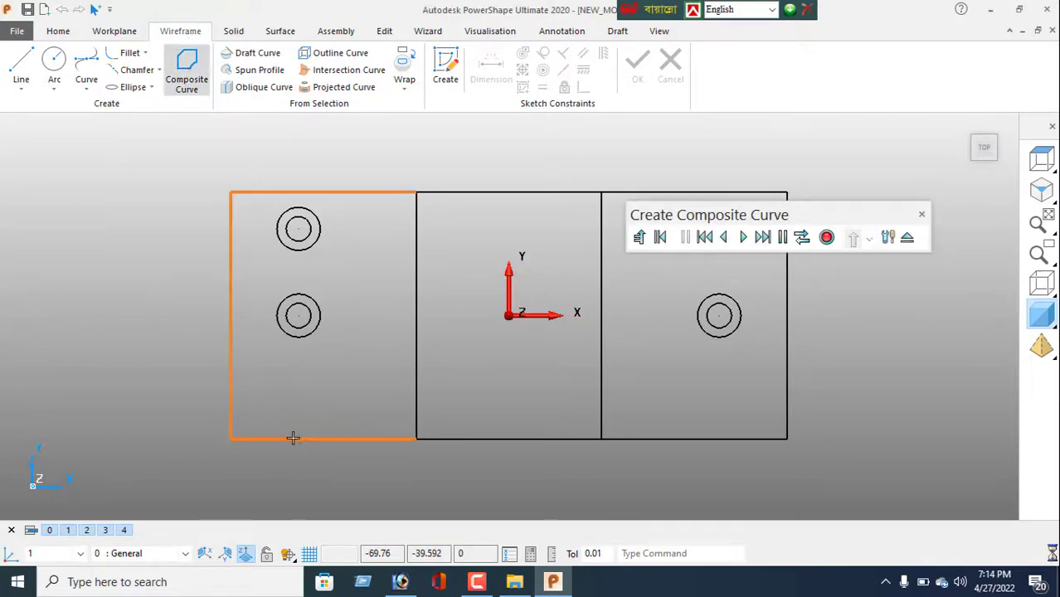
left_click(471, 188)
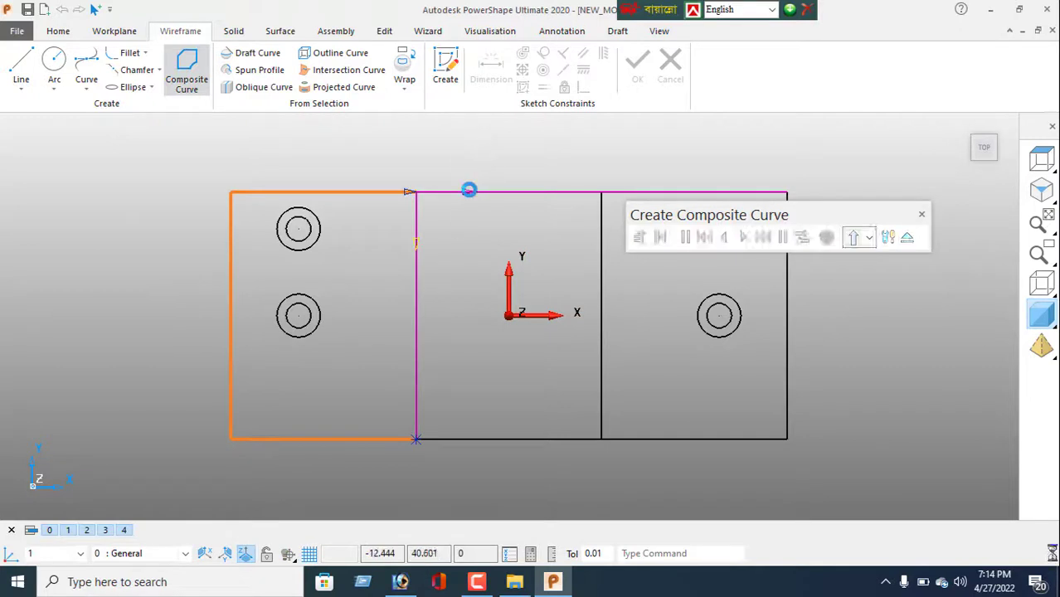
left_click(648, 190)
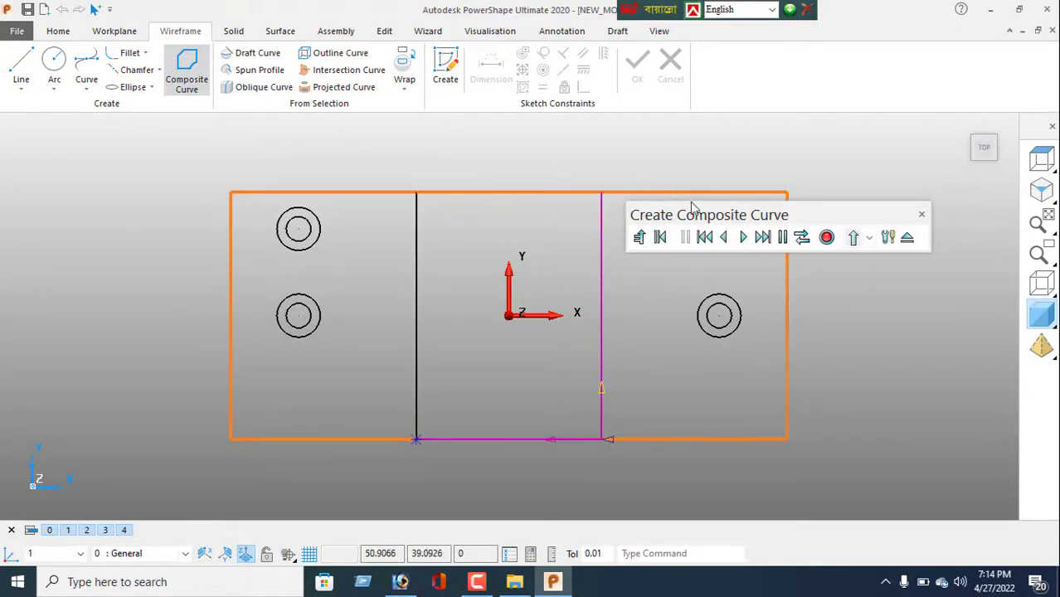
left_click(548, 437)
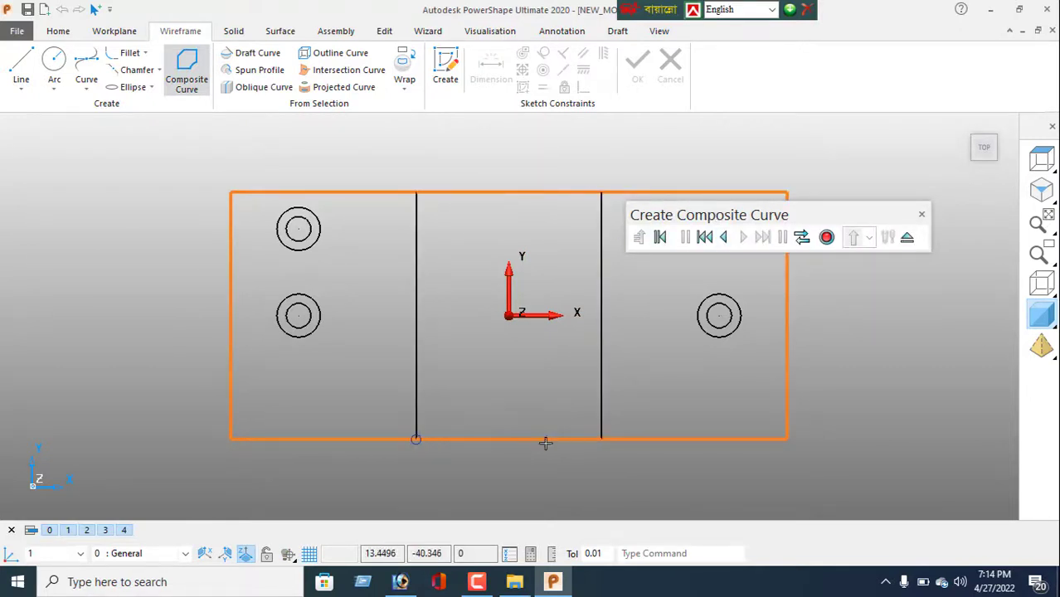
left_click(826, 238)
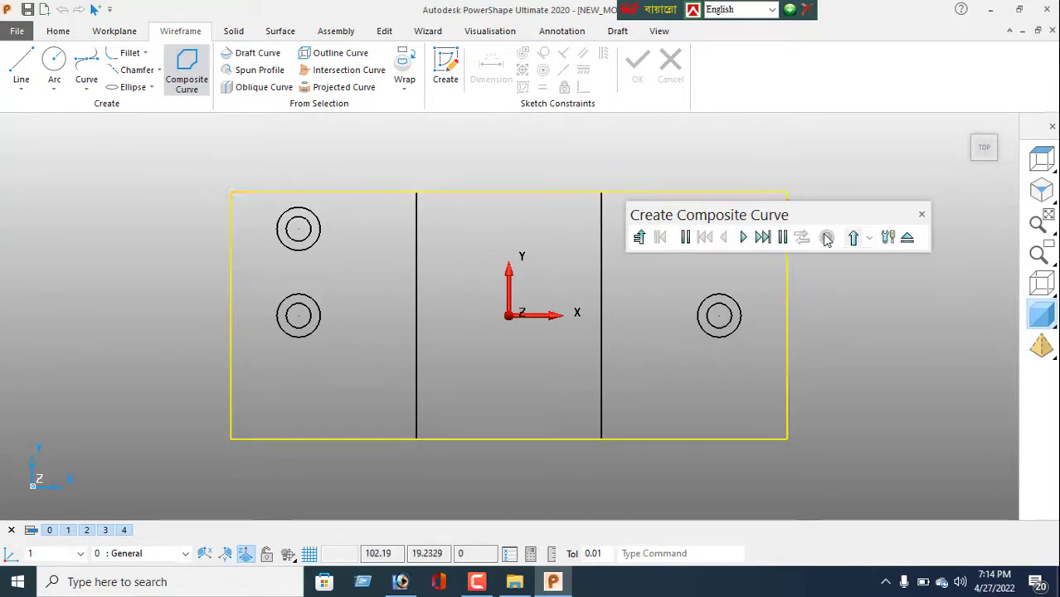
Extrude the outer rectangle's composite curve into a solid plate with a direction 1 length of -10, and clear the selection.
left_click(908, 239)
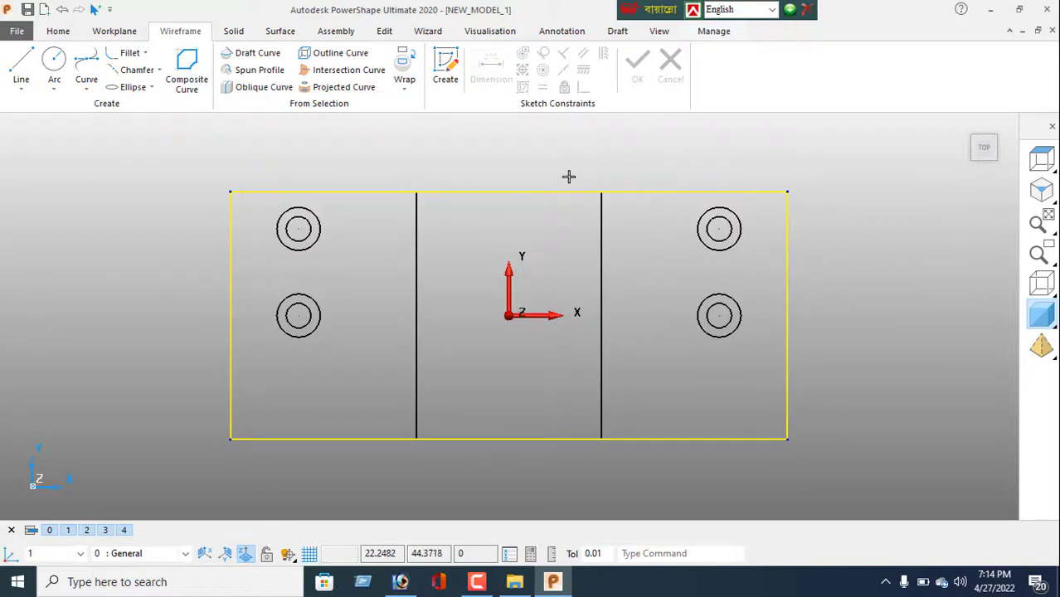
left_click(1041, 193)
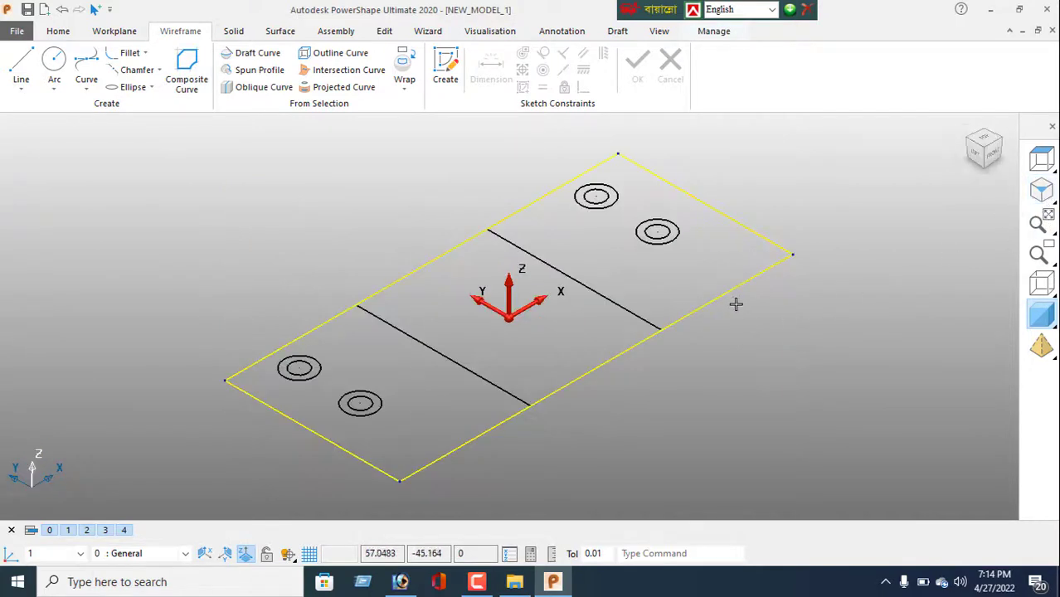
left_click(234, 33)
left_click(63, 66)
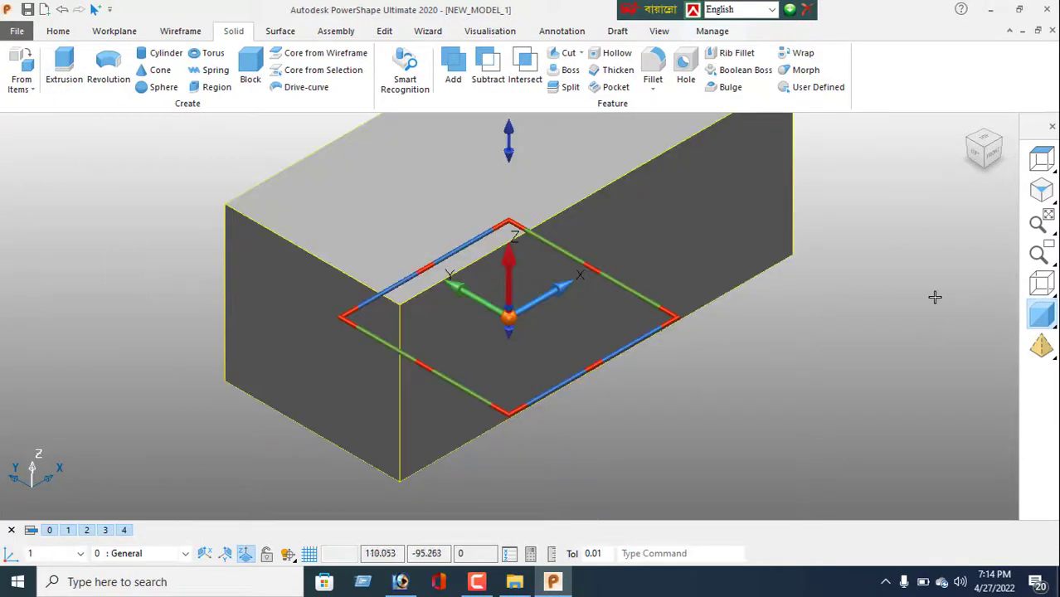
double_click(683, 210)
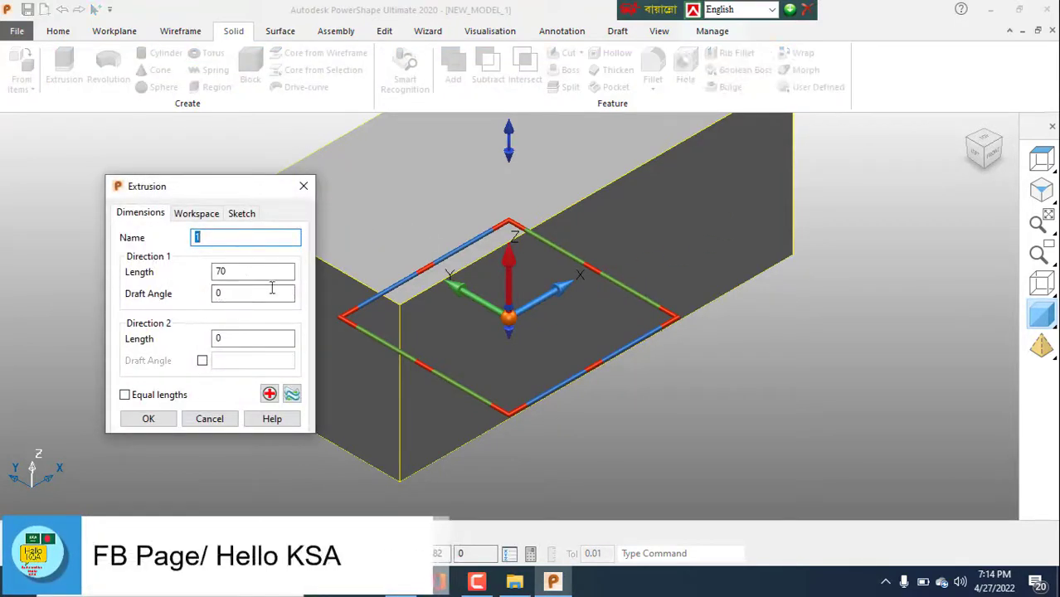
key("Tab")
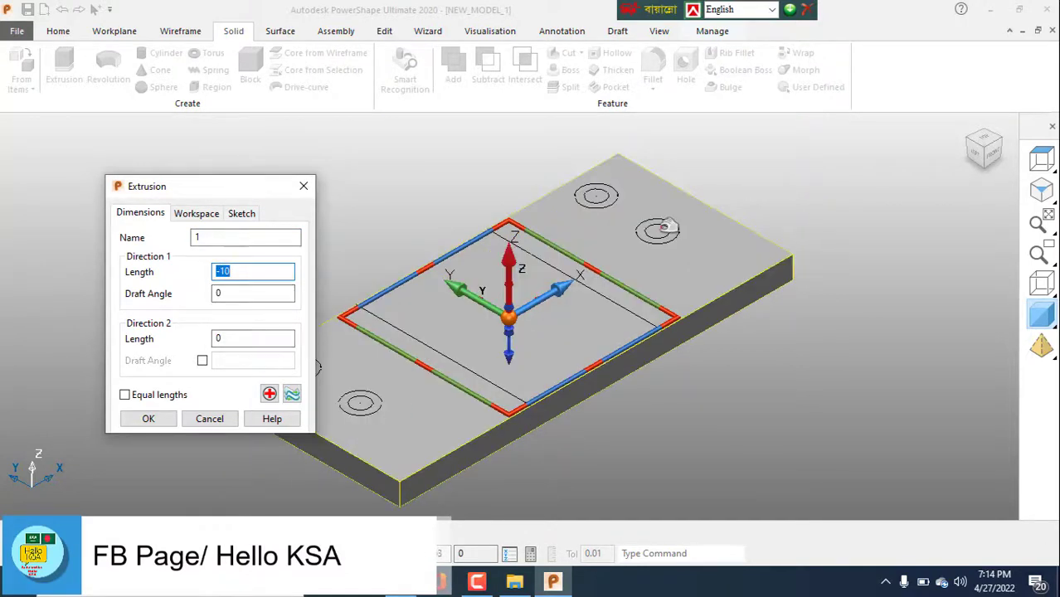
left_click(149, 420)
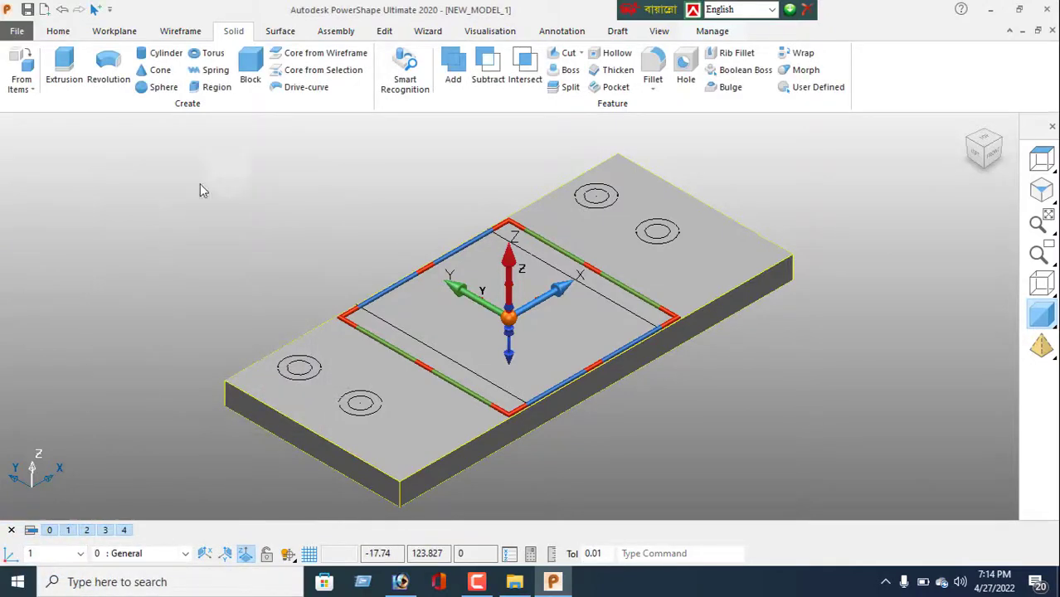
right_click(200, 184)
left_click(240, 190)
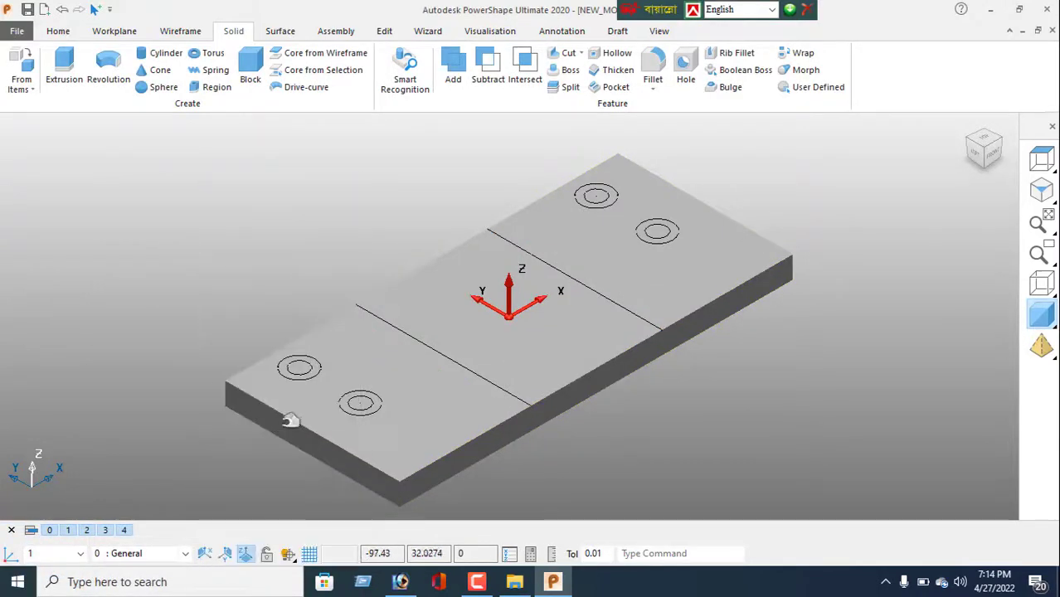
Cut four holes into the plate from the four inner circles as a blind solid cut with depth 12.
left_click(313, 369)
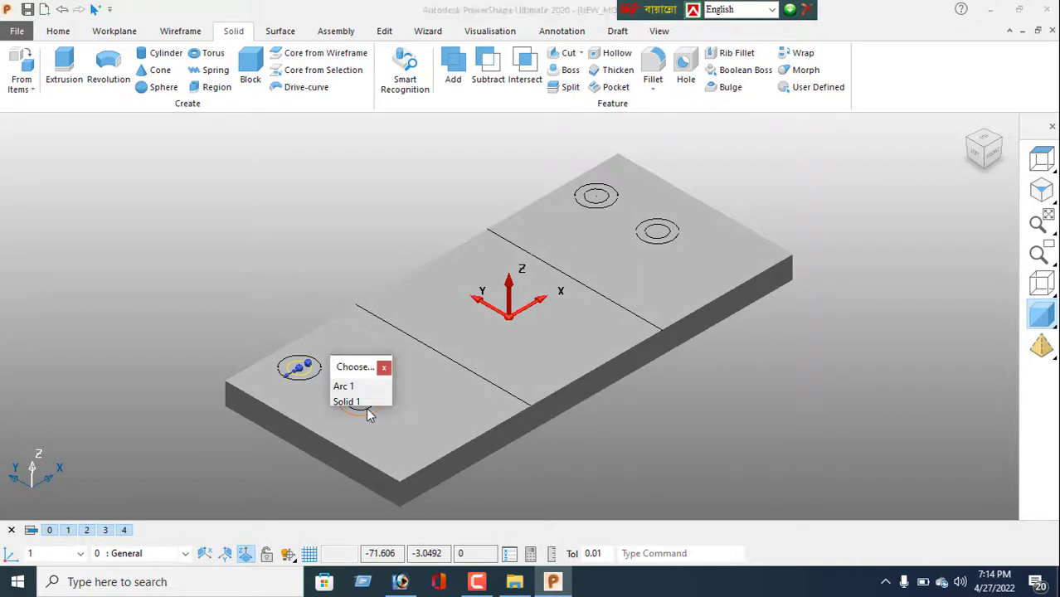
left_click(384, 367)
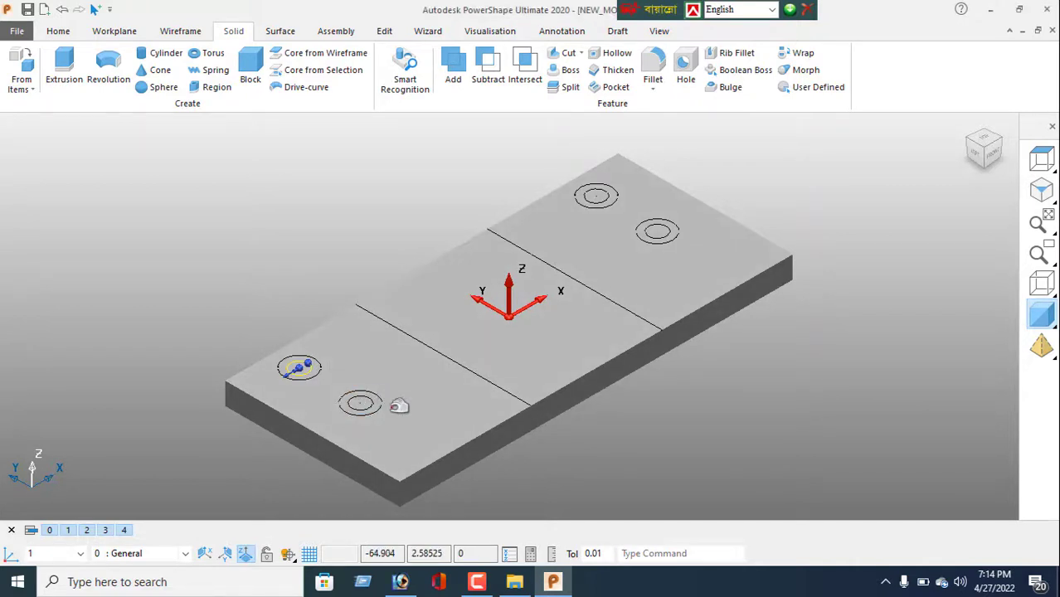
scroll(399, 406, "up", 1)
scroll(383, 407, "up", 1)
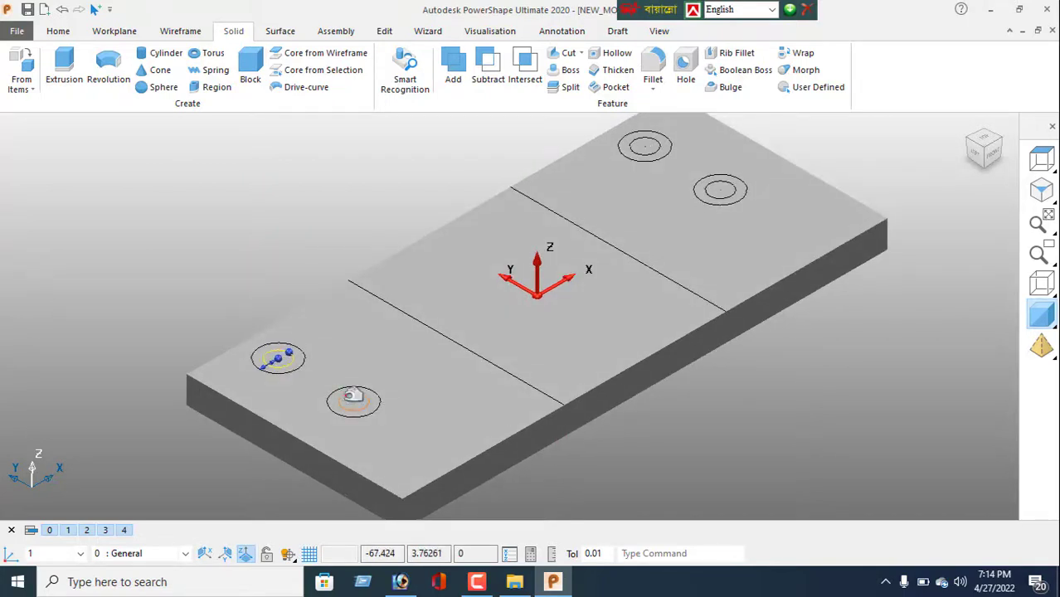
left_click(353, 397)
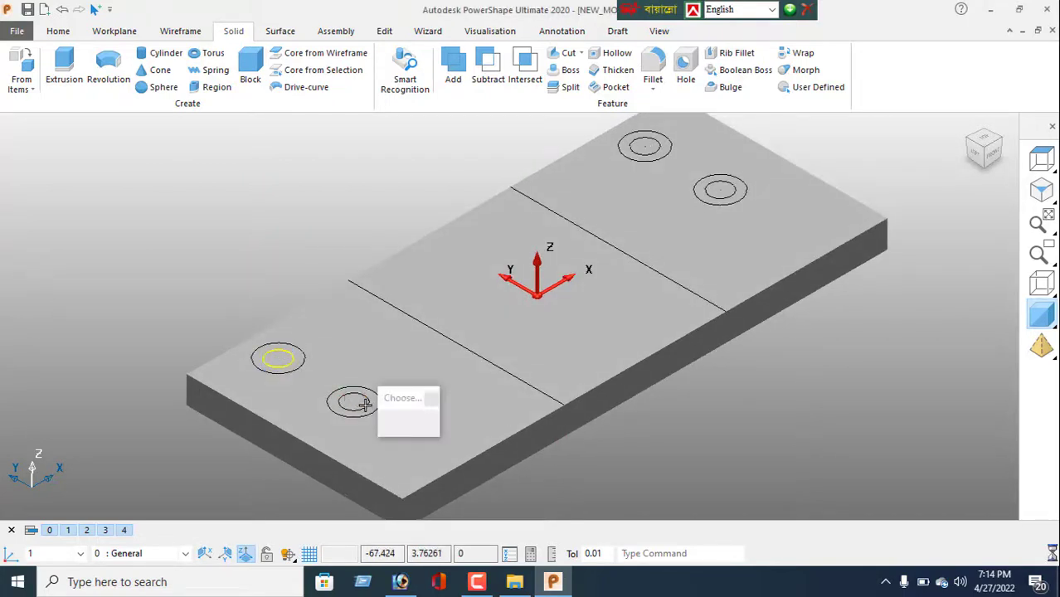
left_click(632, 143)
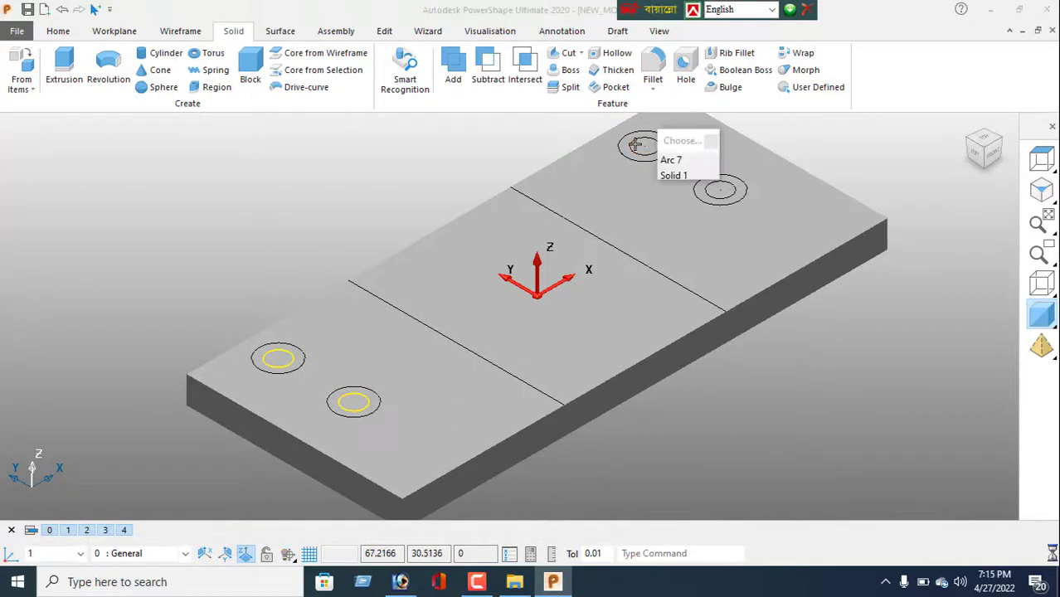
left_click(721, 191)
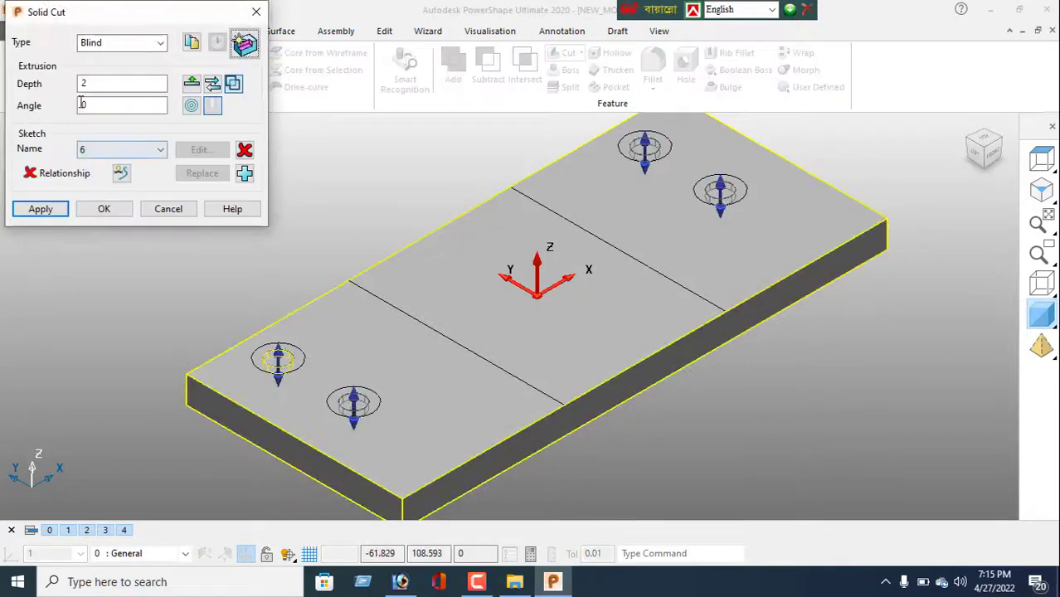
double_click(93, 83)
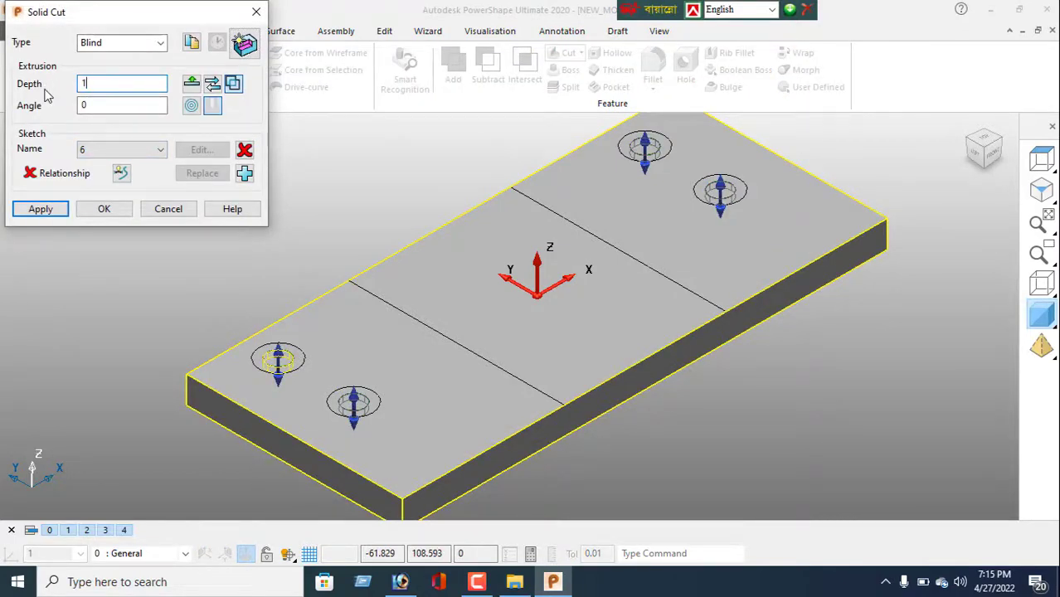
left_click(50, 210)
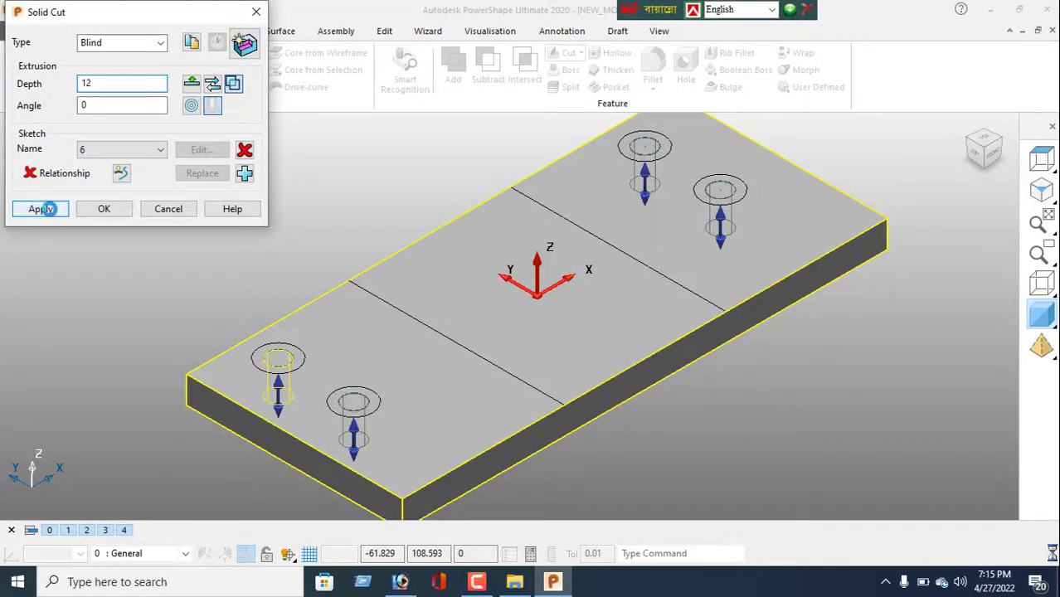
left_click(168, 209)
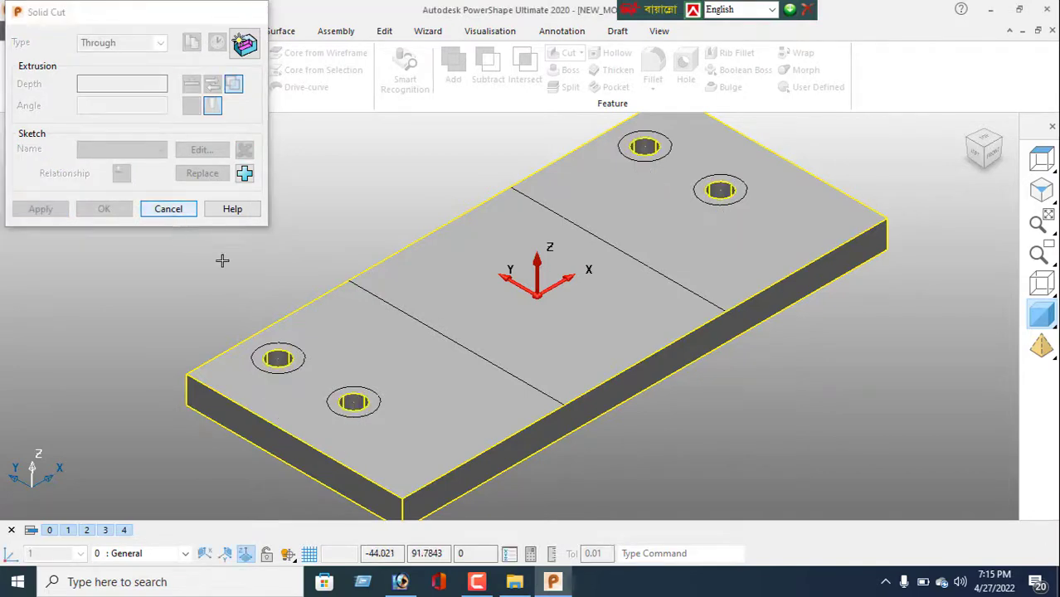
Cut counterbores from the four outer circles around the holes as a blind solid cut with depth 8, and clear the selection.
middle_click_drag(612, 363, 494, 378)
middle_click_drag(770, 186, 843, 147)
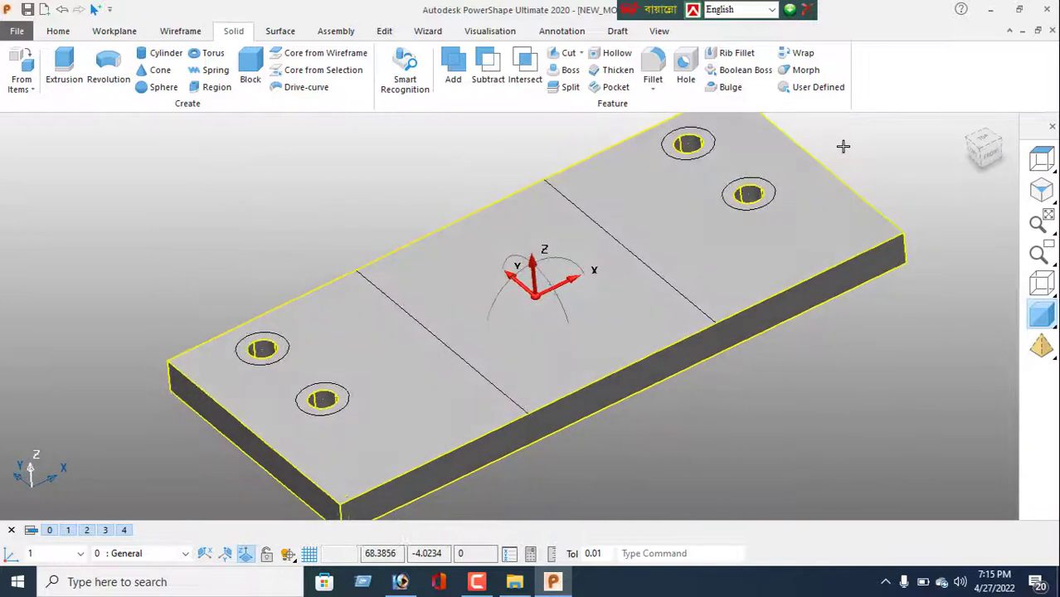
left_click(343, 410)
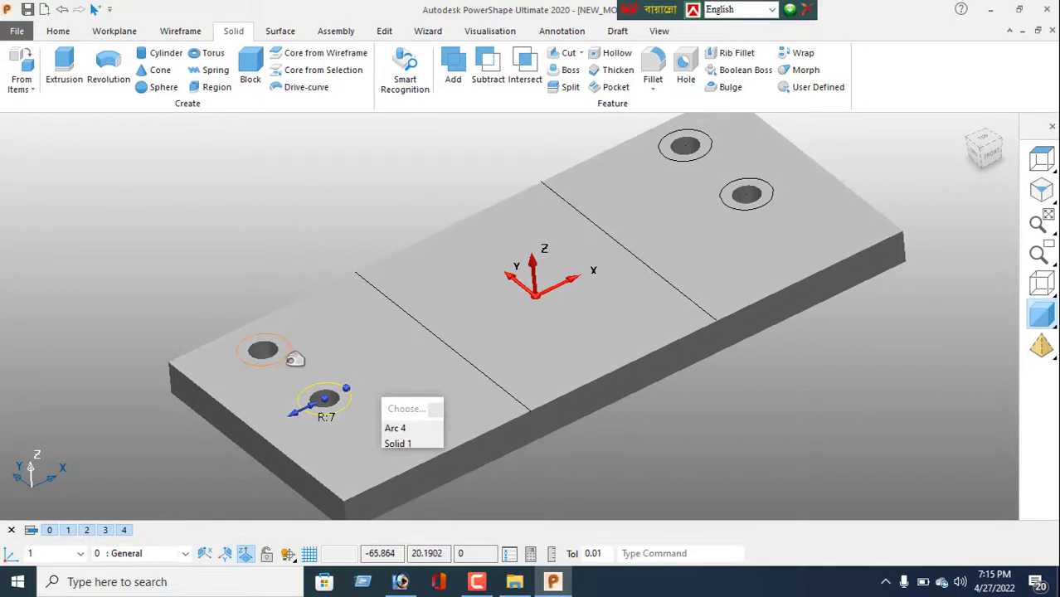
left_click(290, 356, "shift")
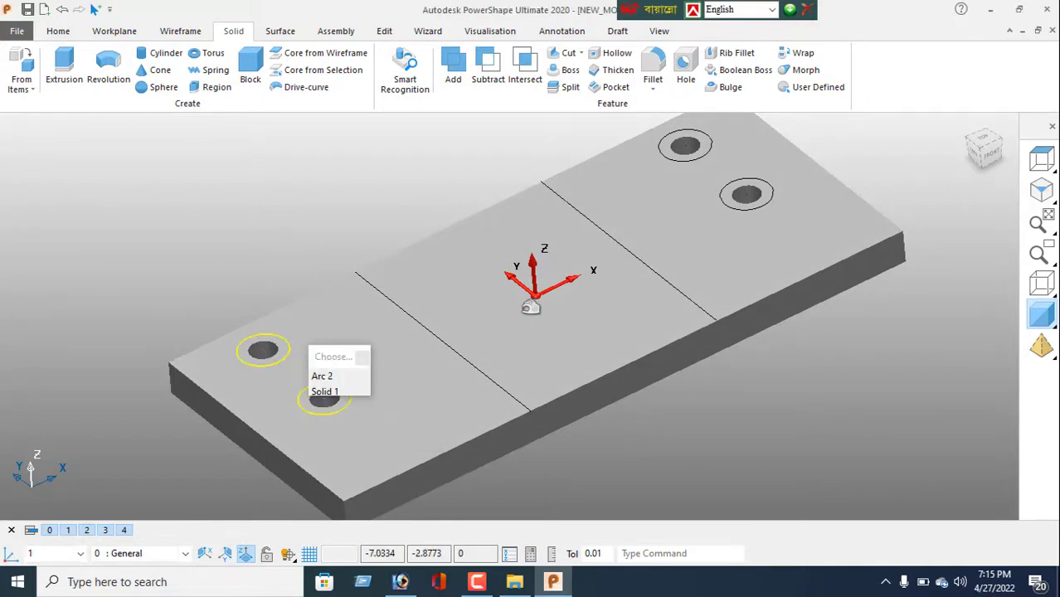
left_click(701, 156, "shift")
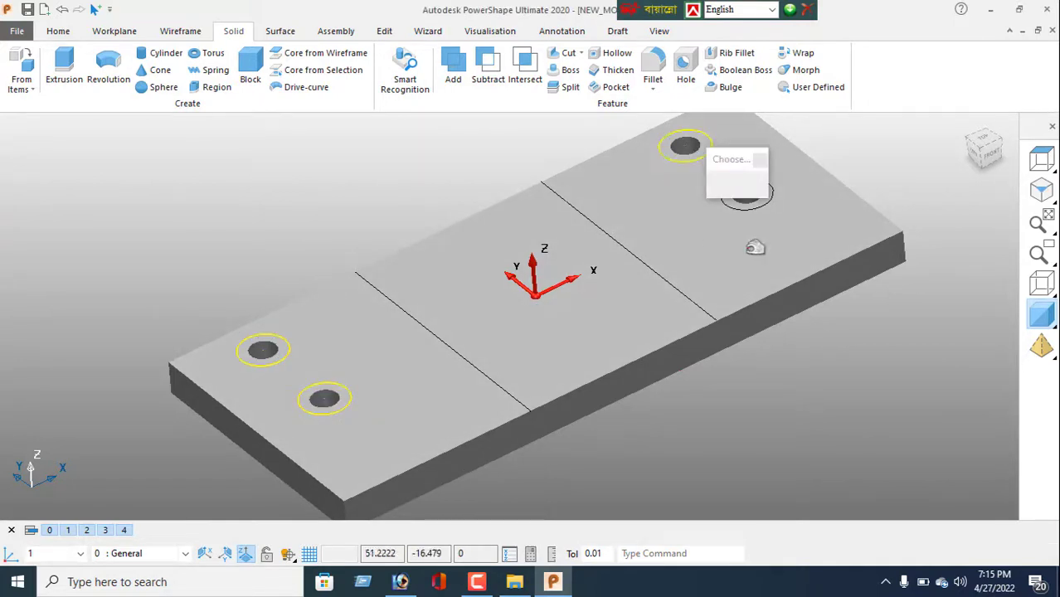
left_click(750, 205, "shift")
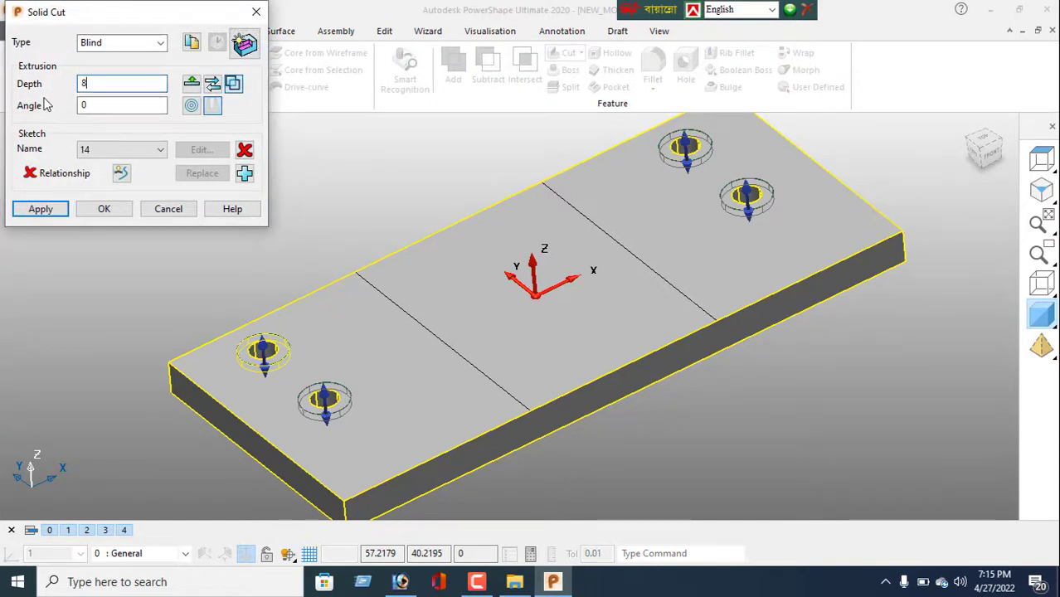
left_click(41, 209)
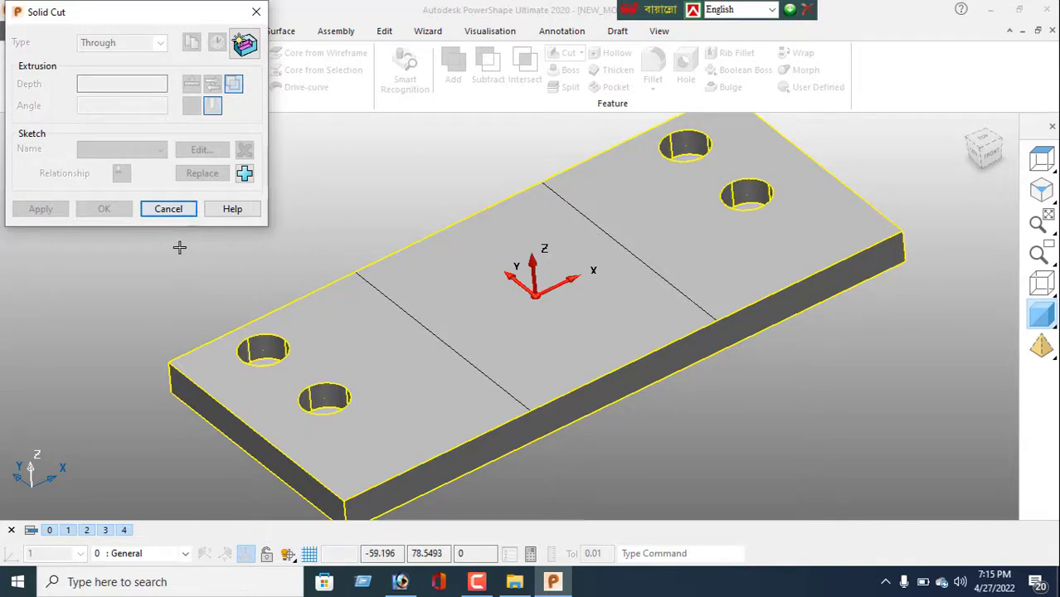
left_click(178, 212)
right_click(202, 179)
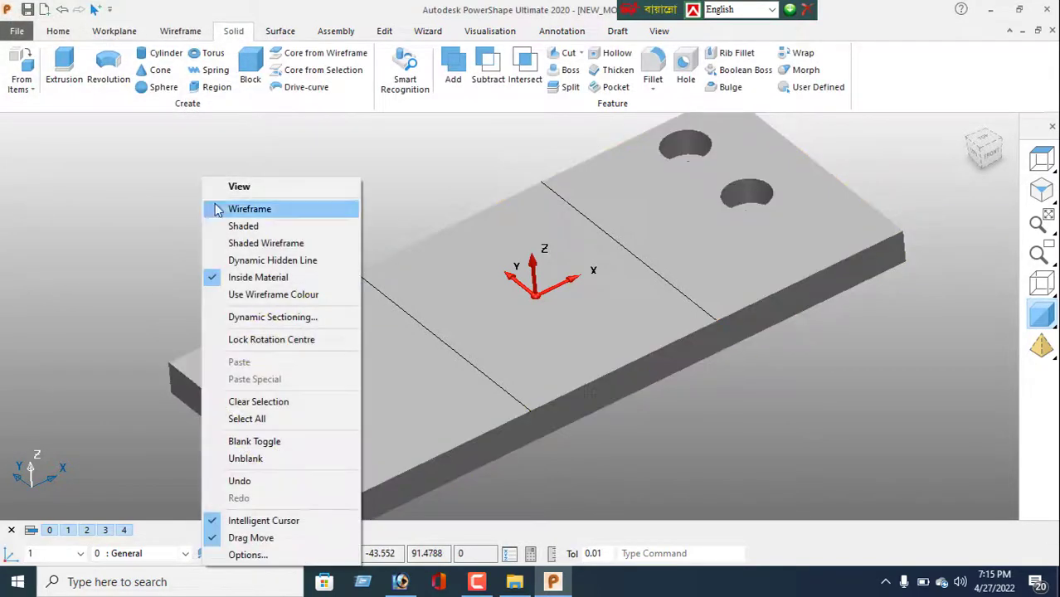
left_click(241, 191)
middle_click_drag(586, 319, 520, 472)
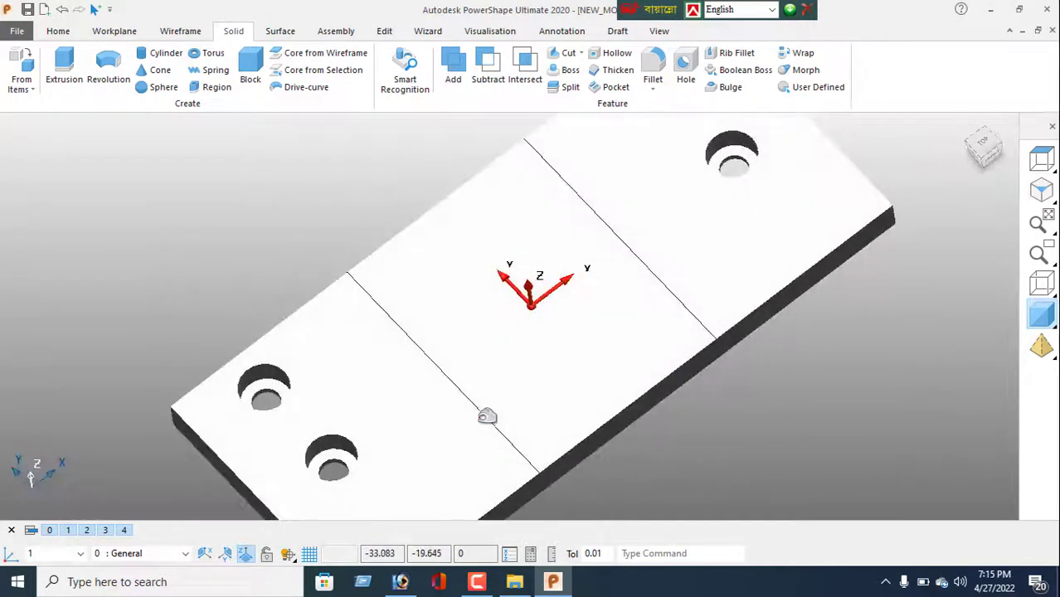
middle_click_drag(487, 415, 397, 364)
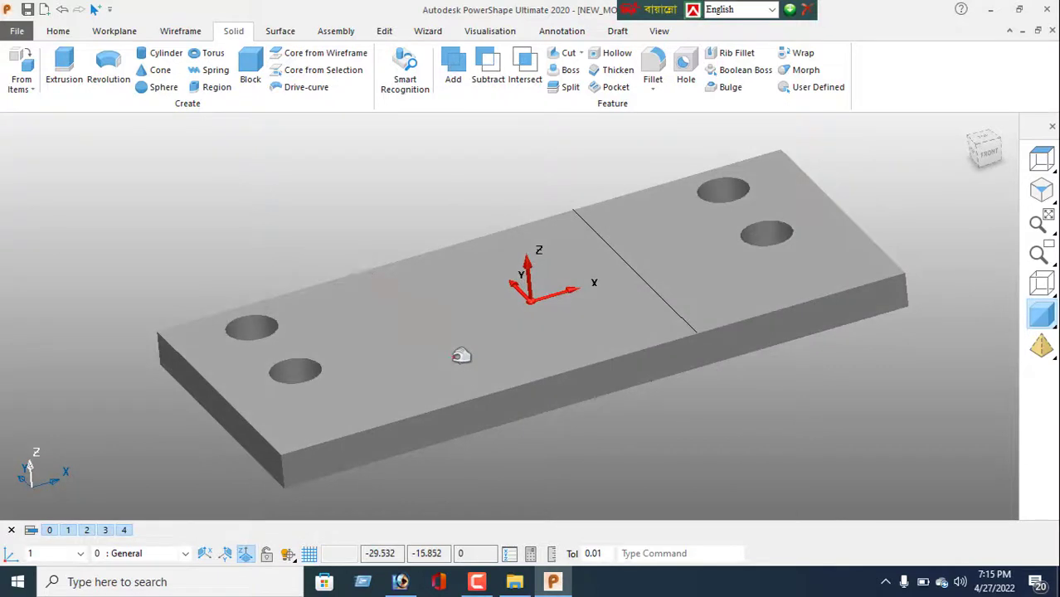
left_click(507, 375)
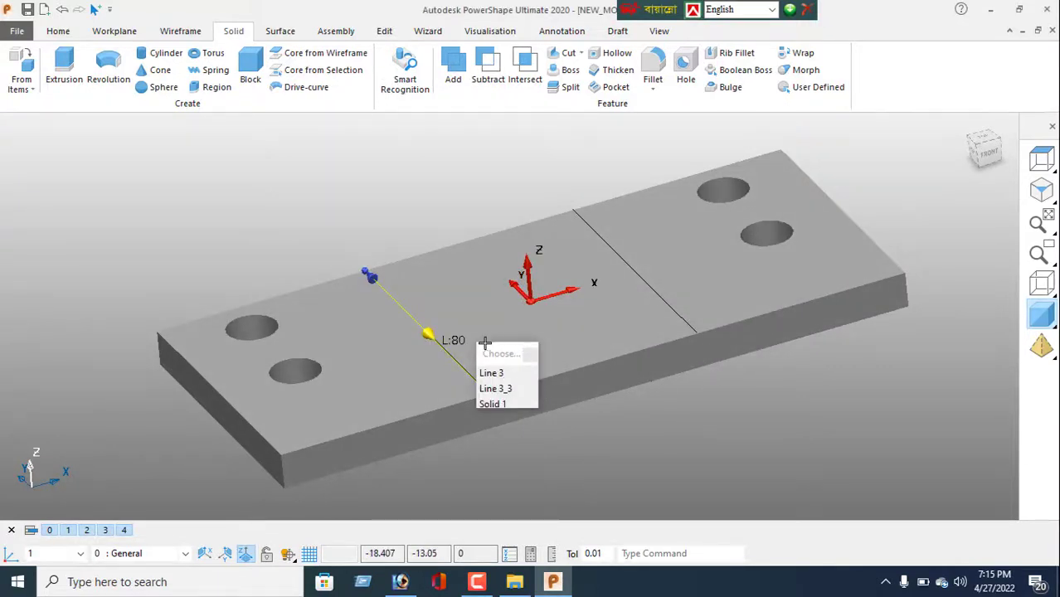
left_click(496, 374)
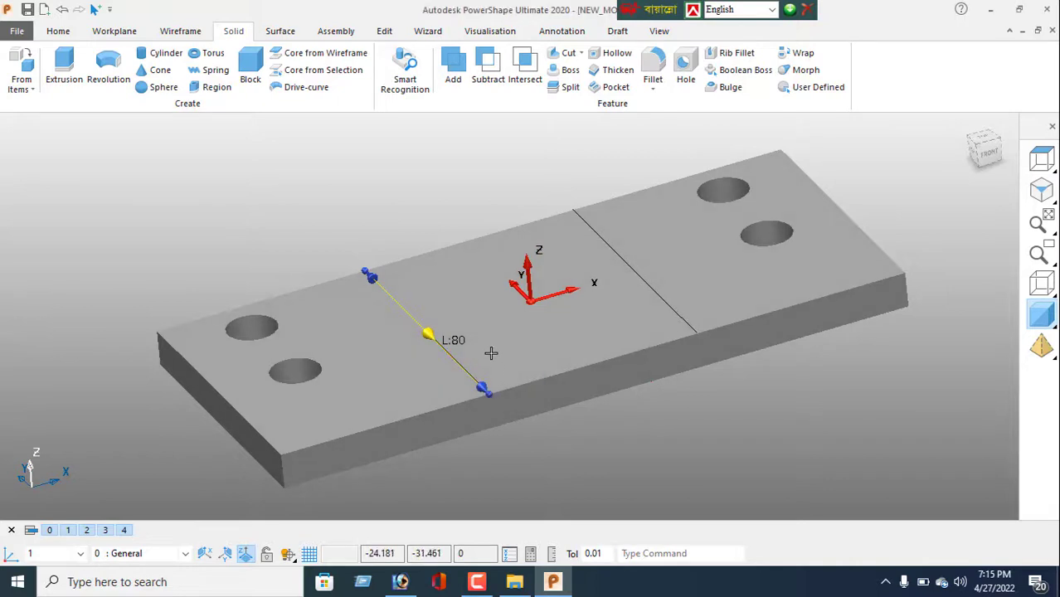
left_click(459, 219)
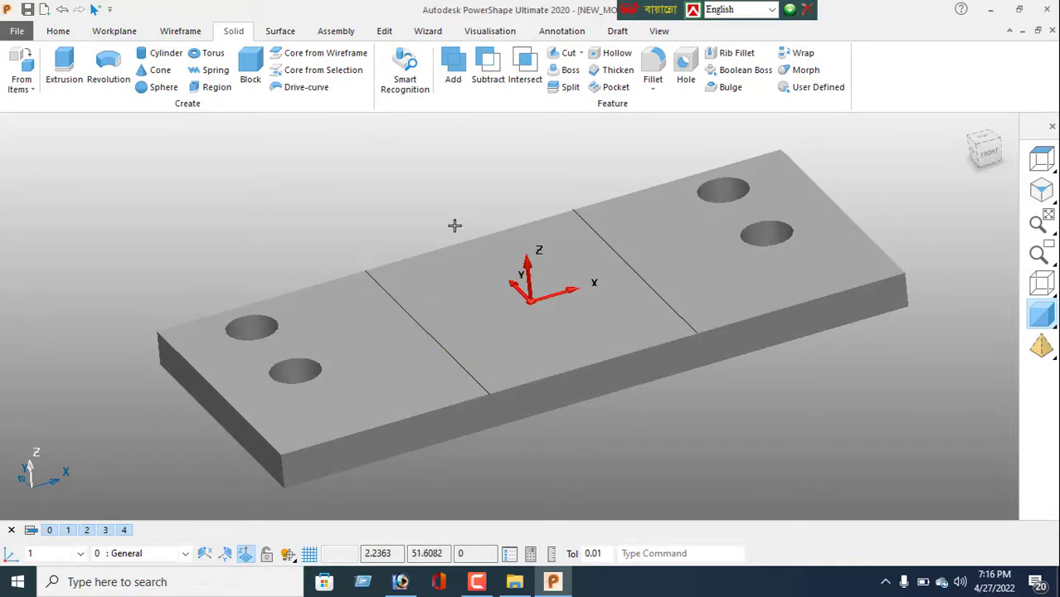
Create and save a composite curve around the plate's middle section, following the two inner lines and the edge segments between them.
left_click(426, 329)
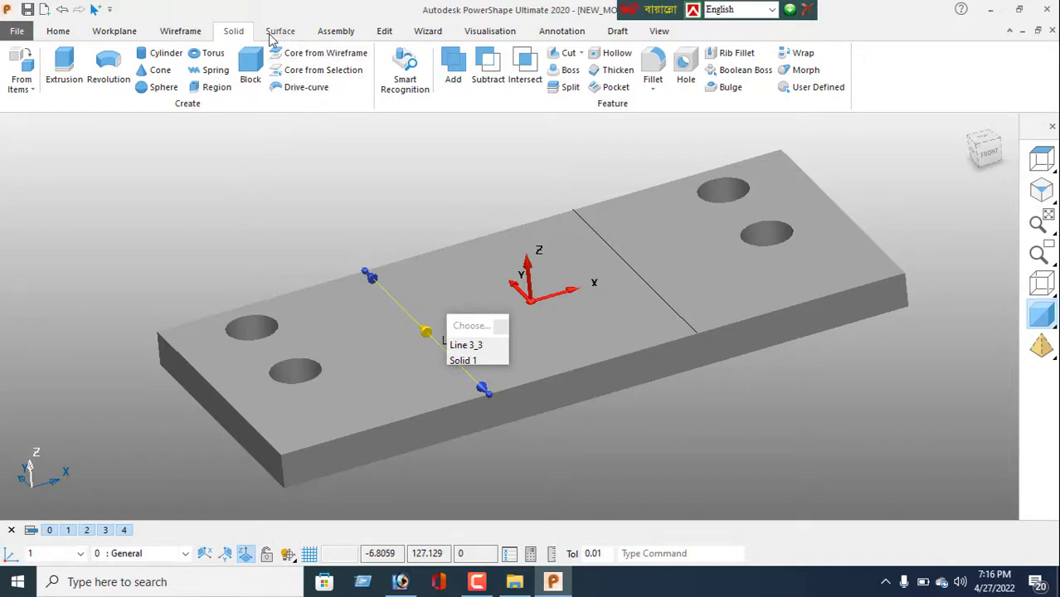
left_click(181, 33)
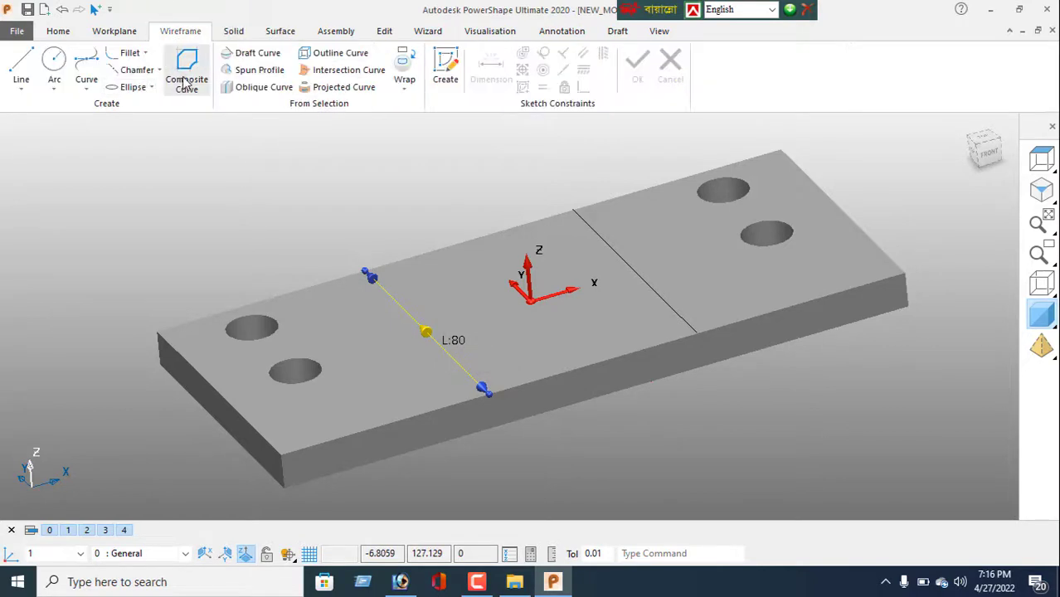
left_click(187, 73)
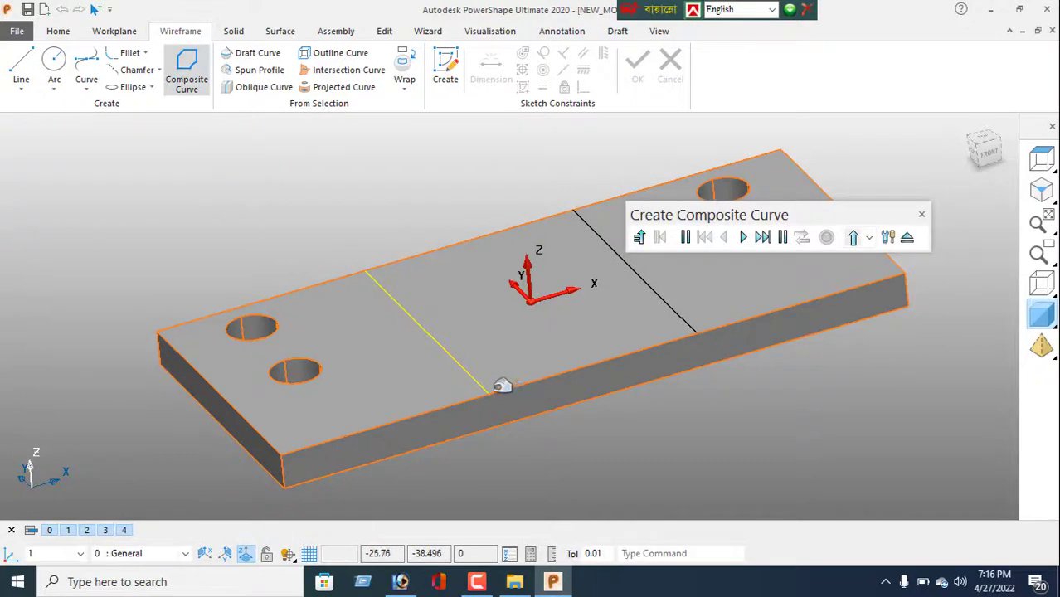
left_click(472, 372)
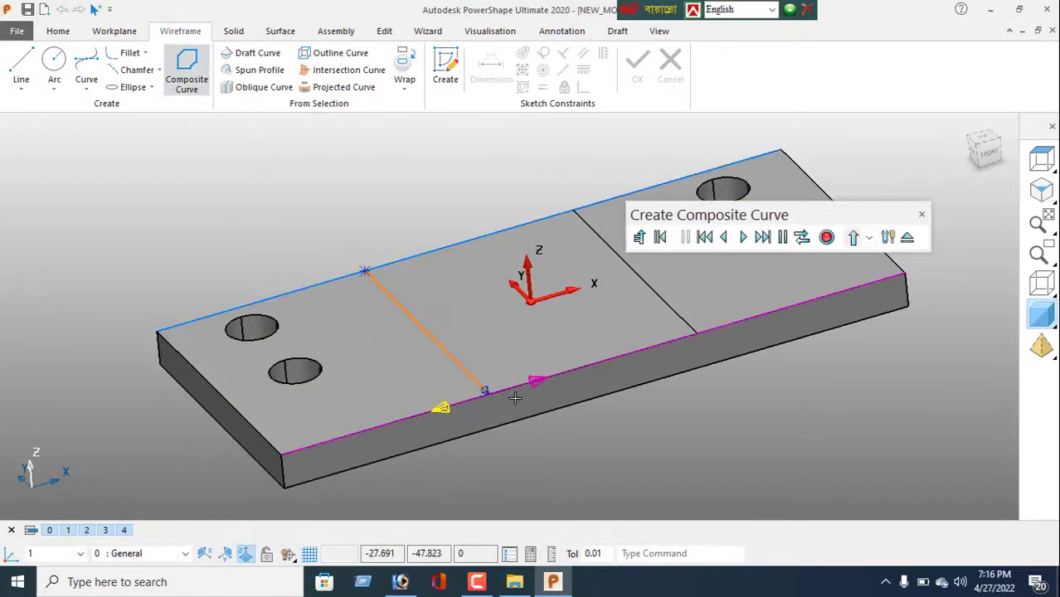
left_click(536, 381)
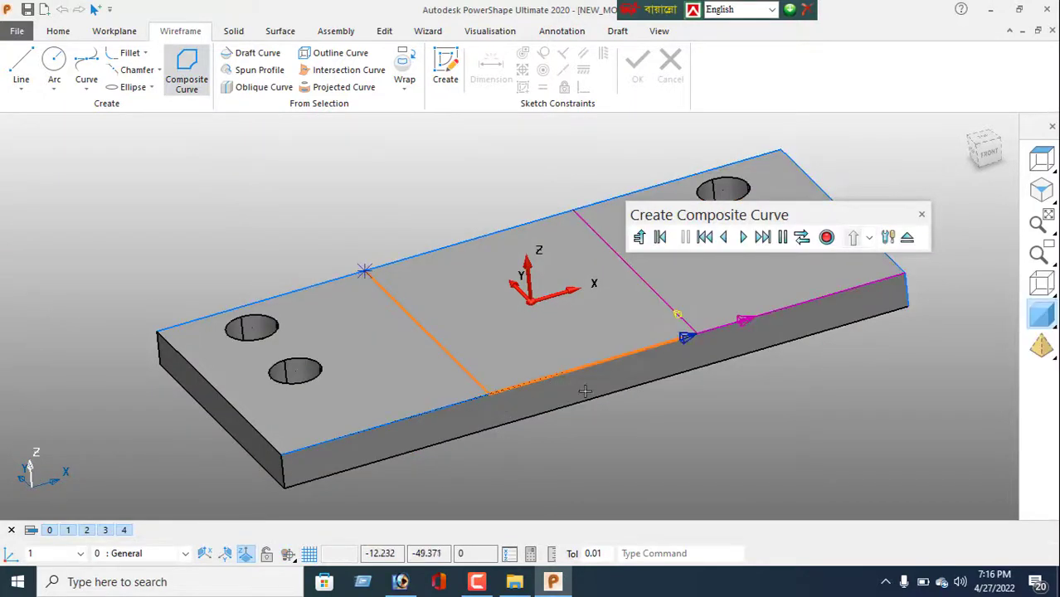
left_click(680, 316)
left_click(527, 220)
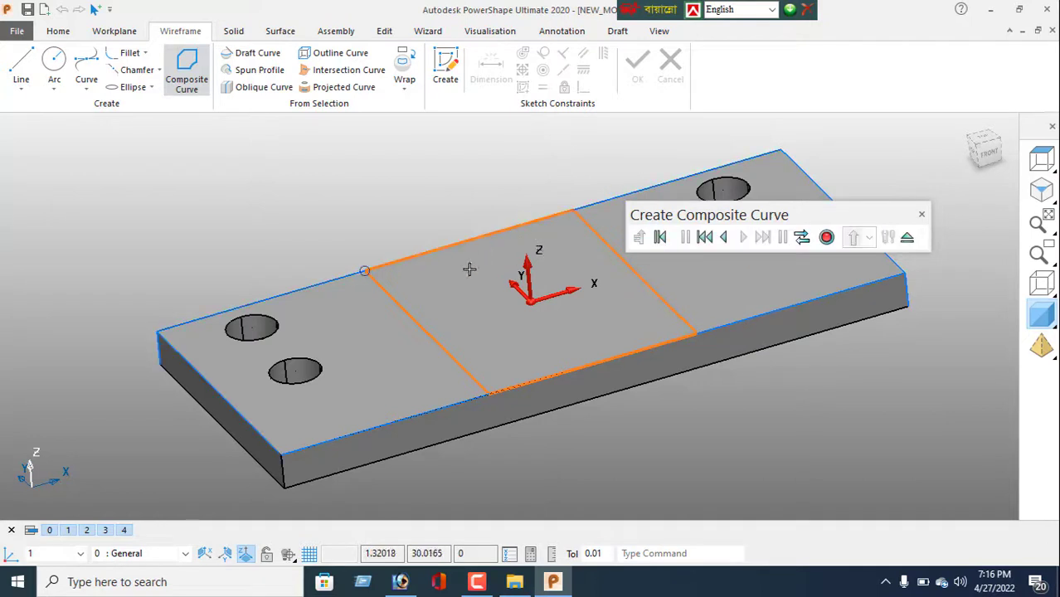
left_click(854, 237)
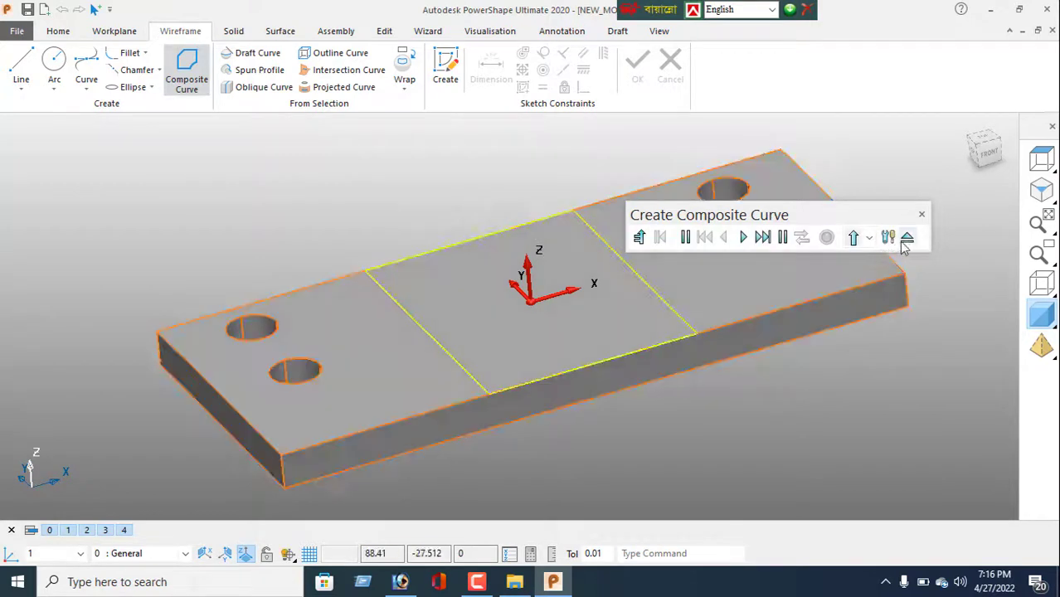
Cut the plate's middle section from the composite curve as a blind solid cut with depth 2.
left_click(907, 238)
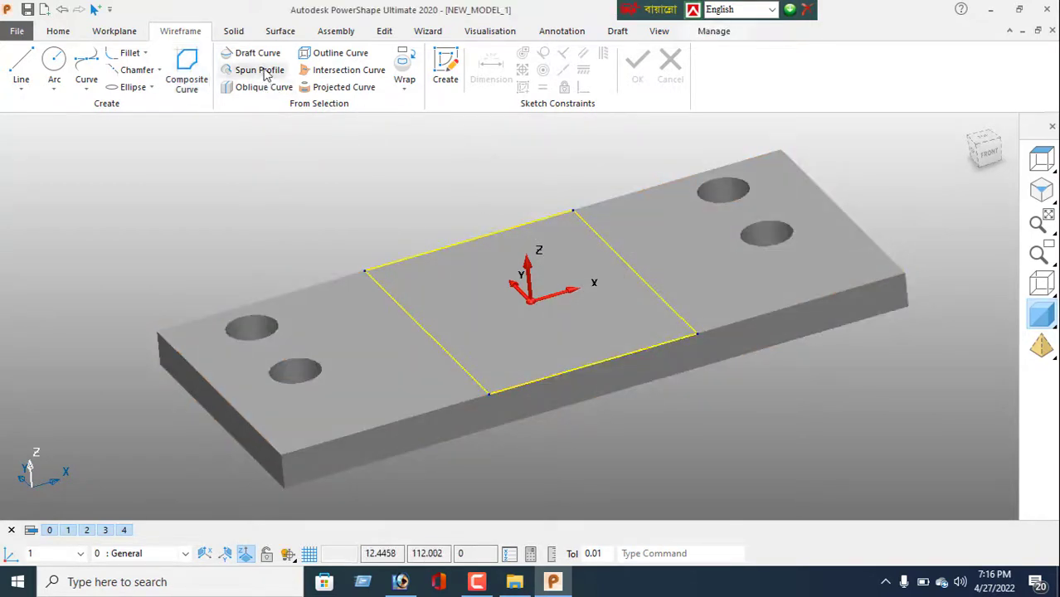
left_click(233, 31)
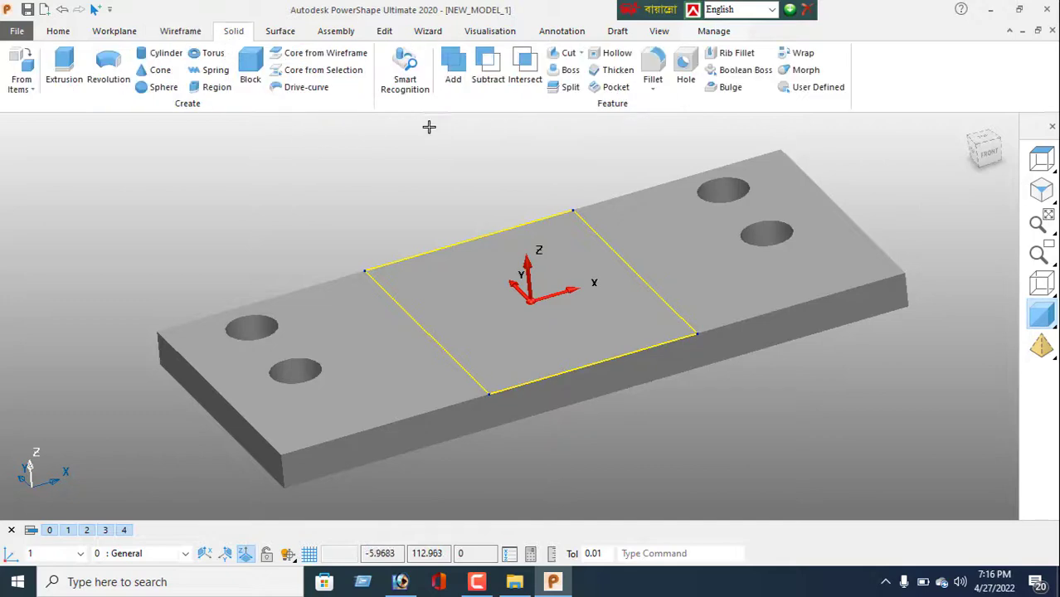
left_click(566, 53)
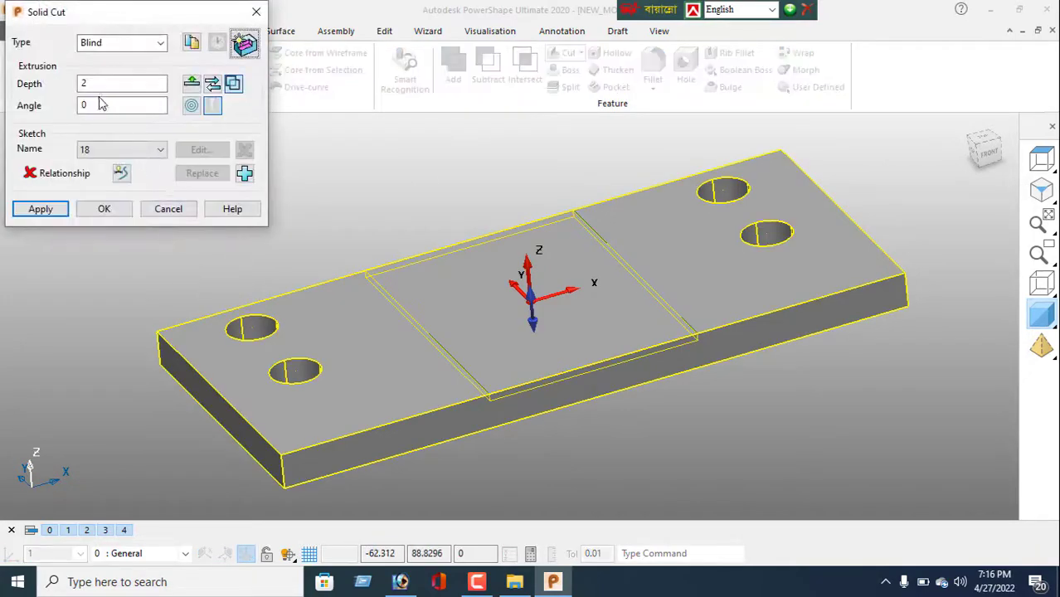
left_click(38, 209)
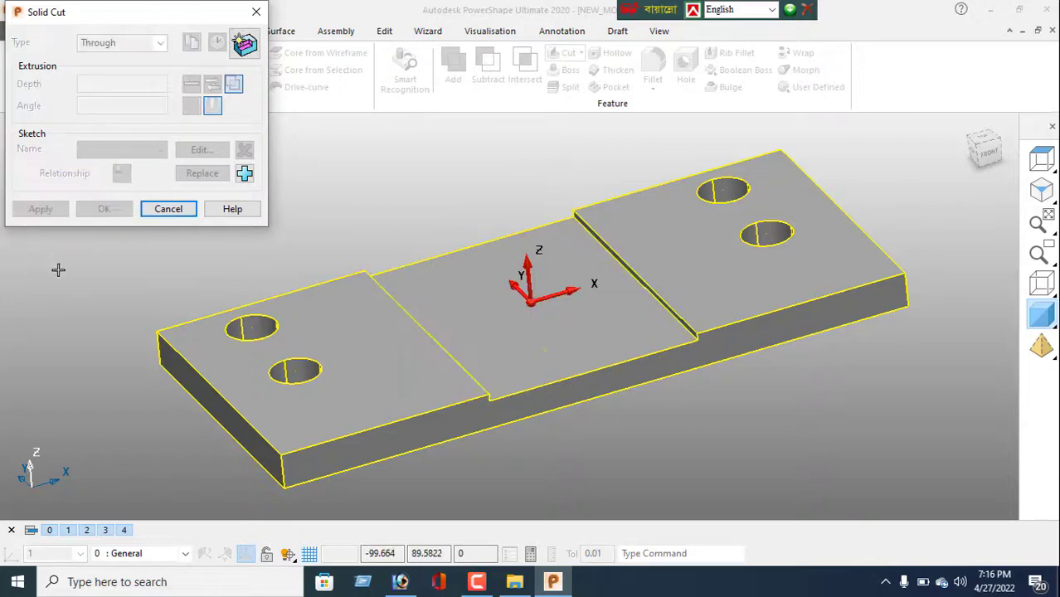
left_click(167, 209)
Draw a full circle of radius 9 on the recessed middle face, centred on the workplane origin at Z -2.
middle_click_drag(498, 465, 426, 339)
left_click(1041, 159)
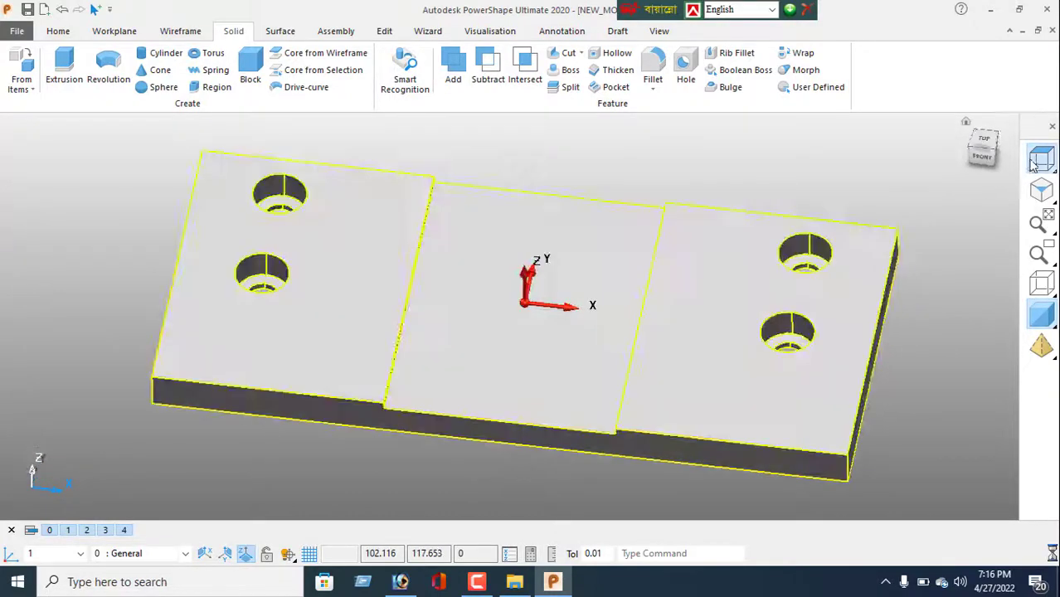
left_click(182, 34)
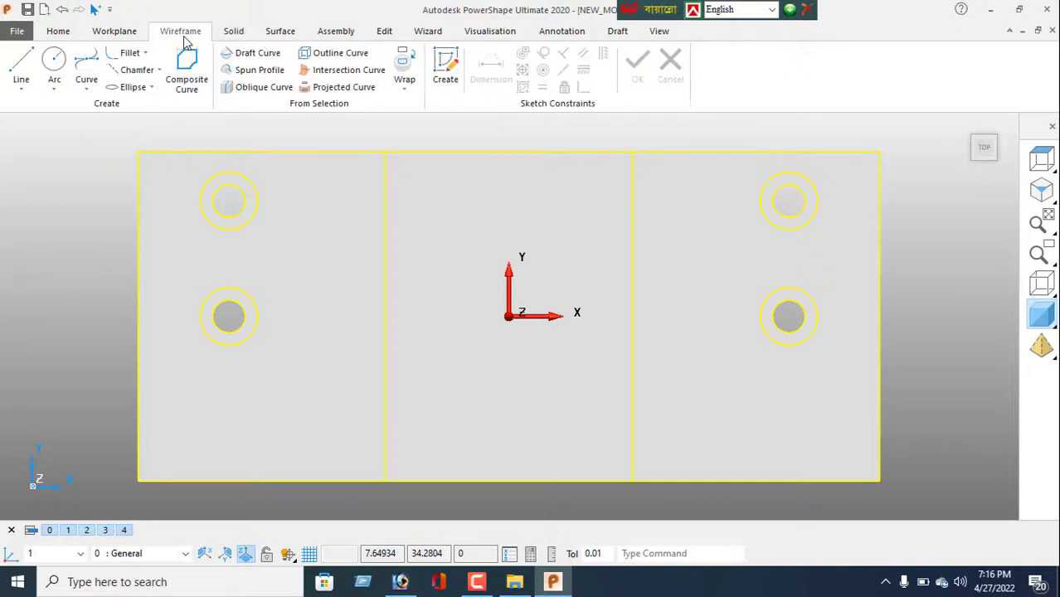
left_click(54, 62)
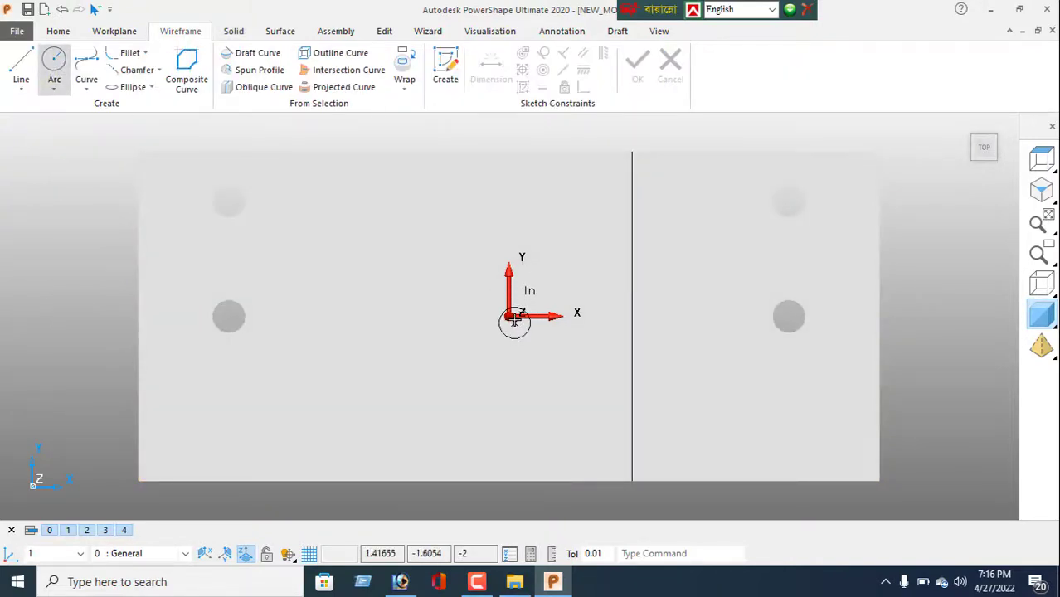
left_click(508, 315)
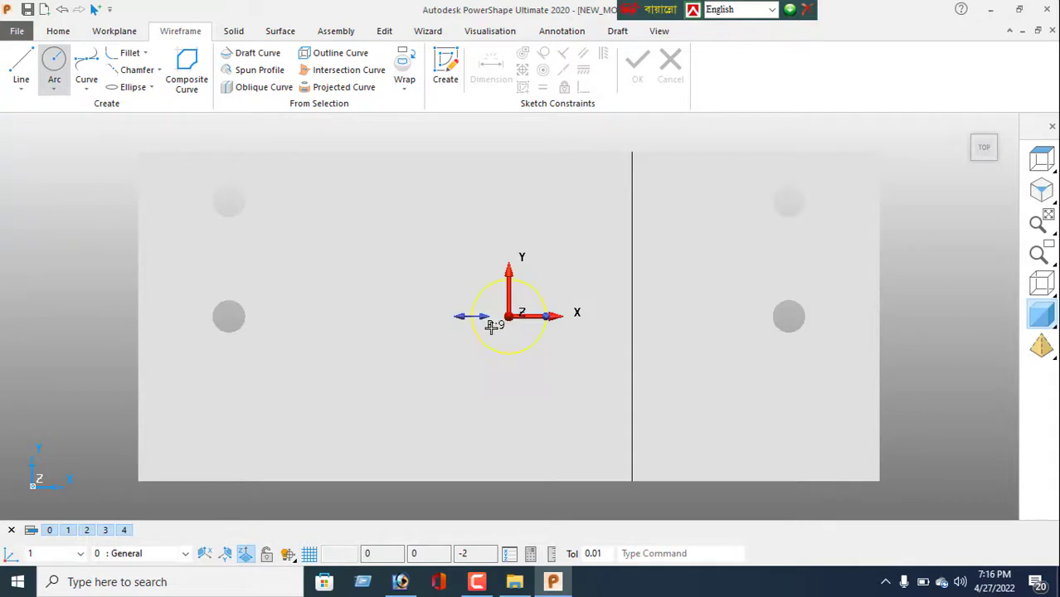
right_click(58, 207)
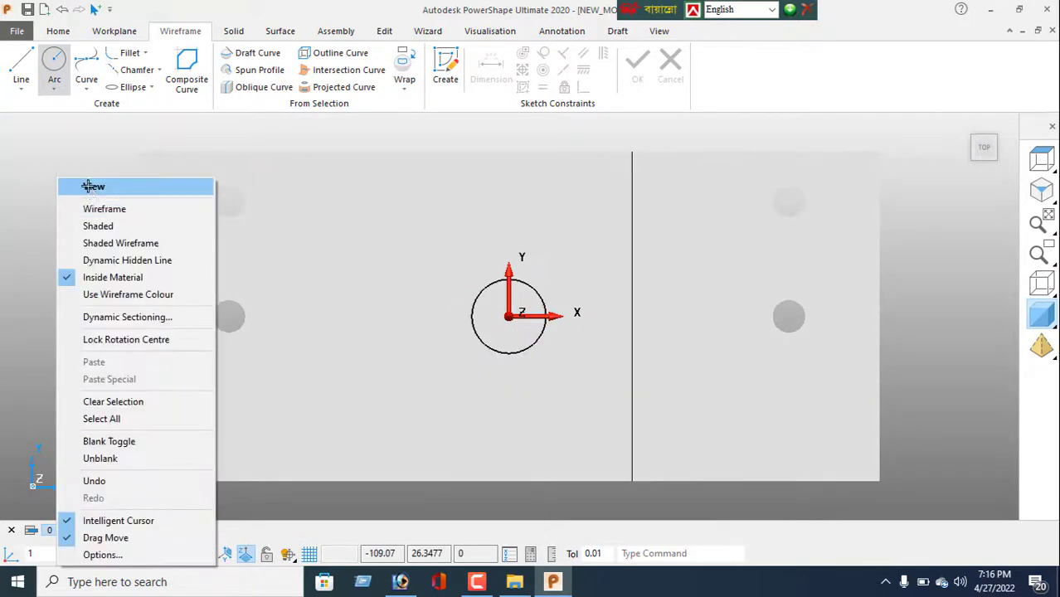
left_click(83, 184)
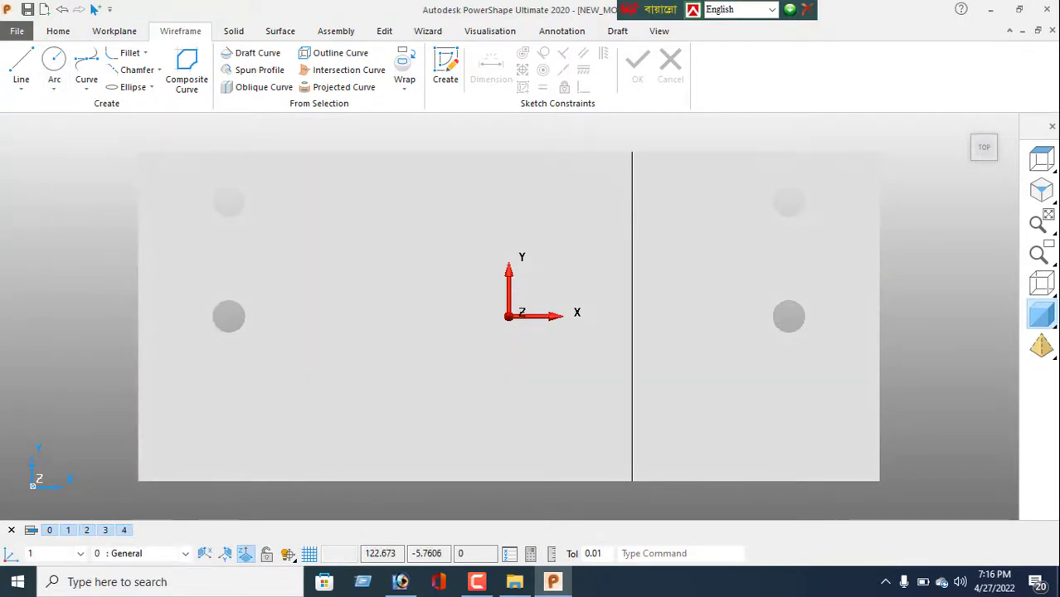
Set the radius of the circle on the middle face to 25.
left_click(1042, 190)
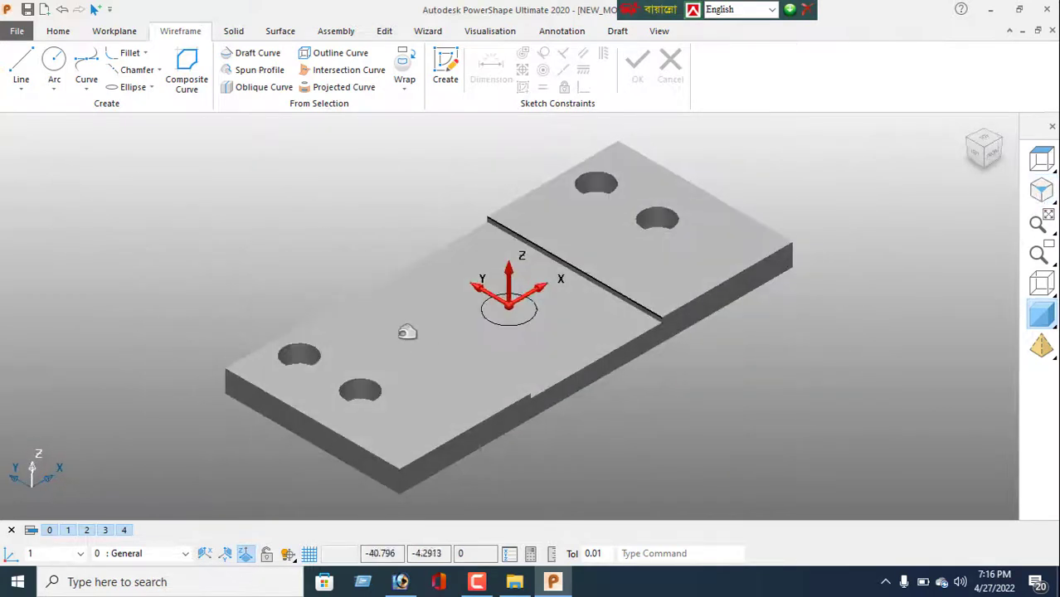
left_click(538, 313)
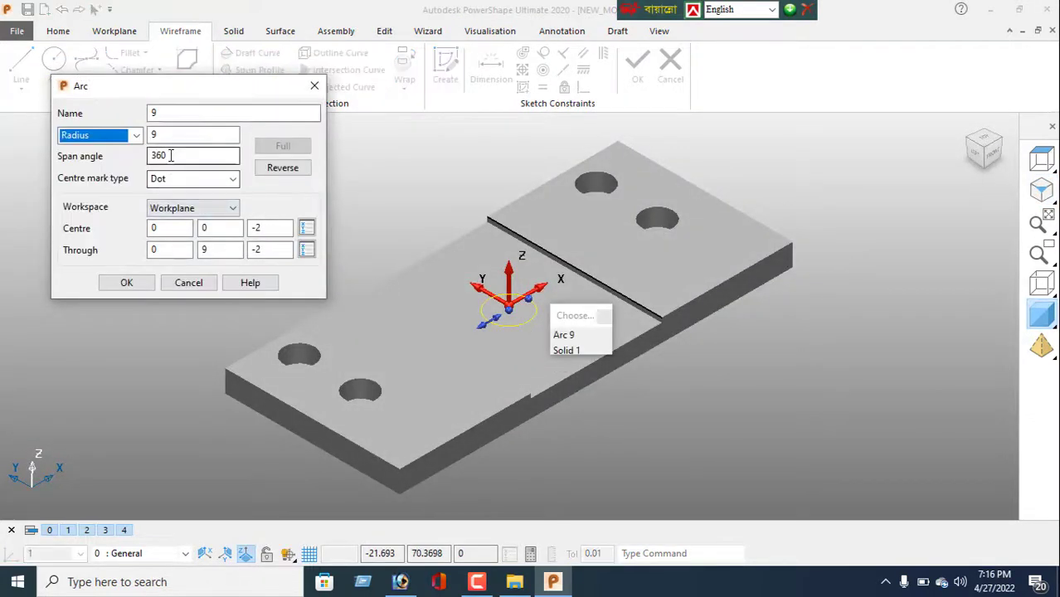
left_click(159, 135)
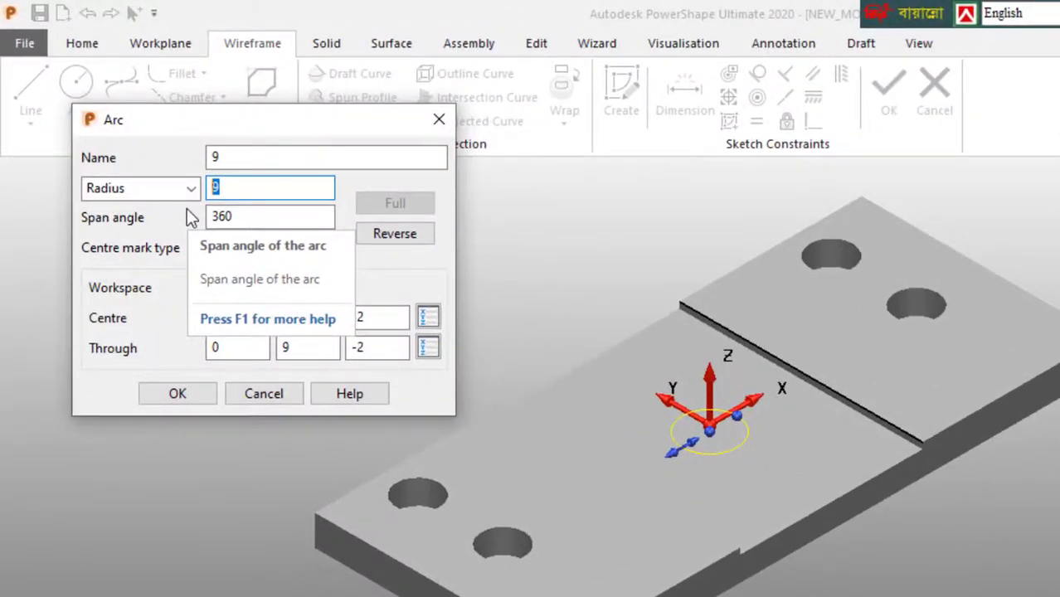
type("25")
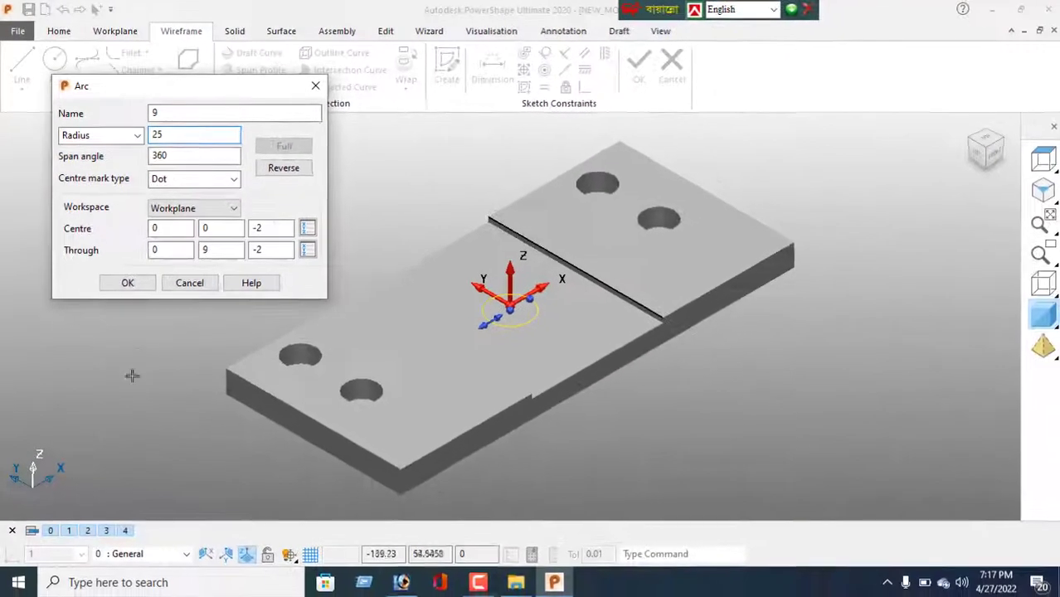
left_click(133, 283)
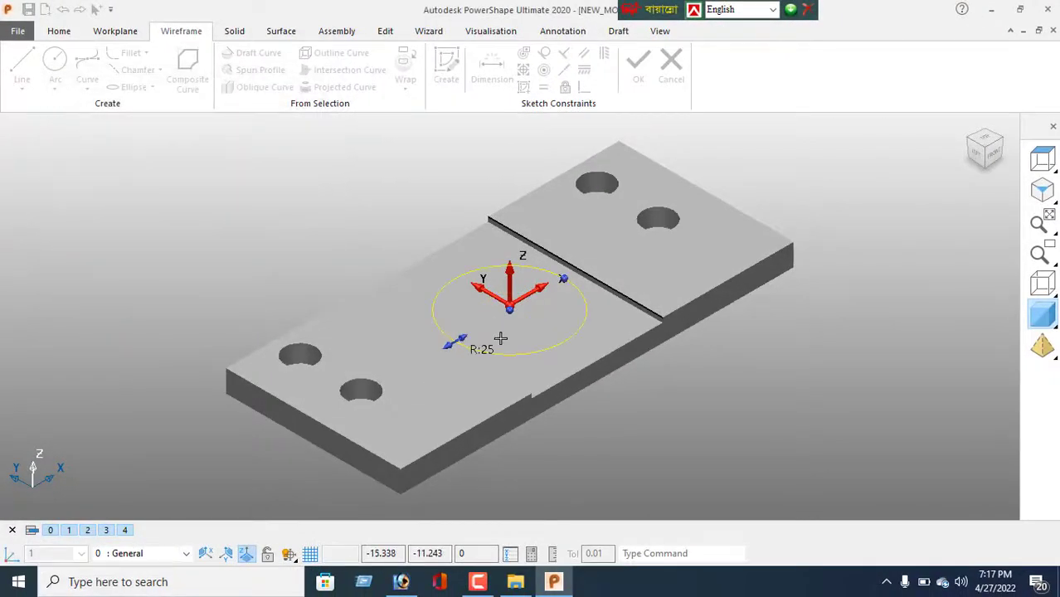
Cut a hole through the recessed middle section from the central circle as a blind solid cut.
left_click(386, 33)
left_click(238, 31)
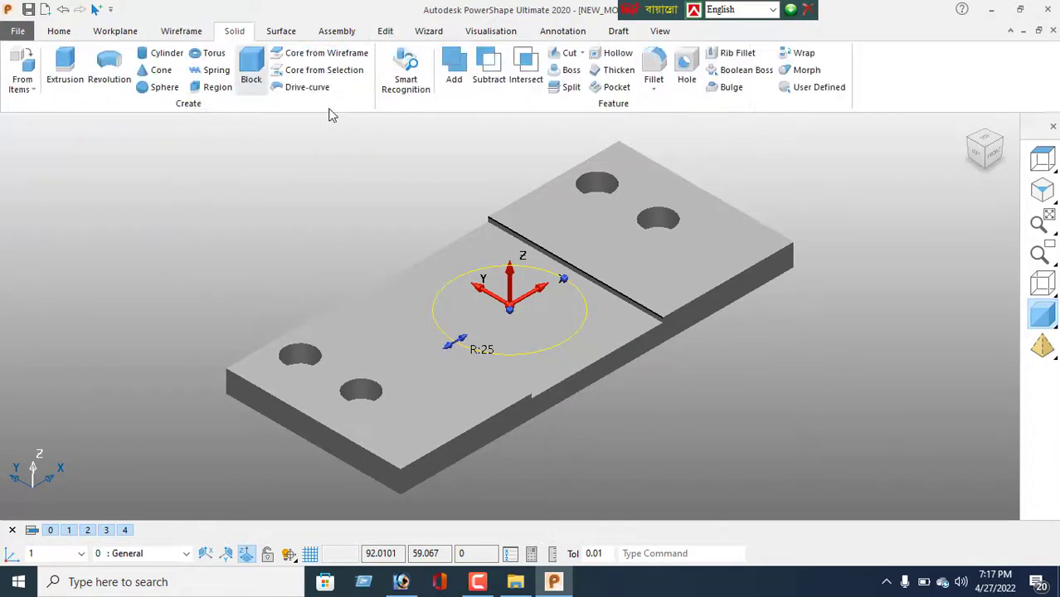
left_click(567, 53)
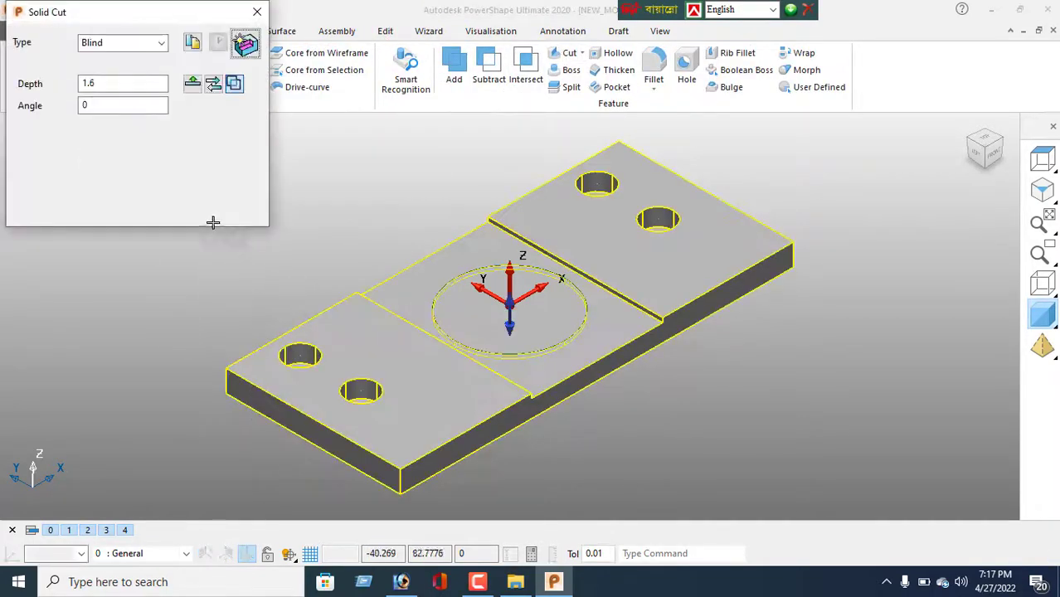
double_click(93, 83)
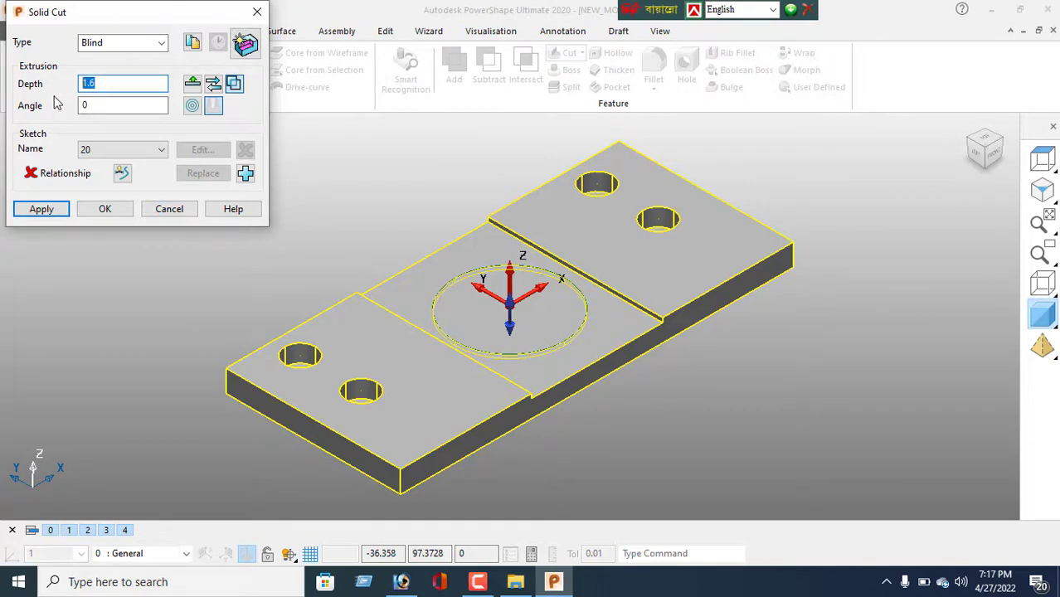
left_click(42, 209)
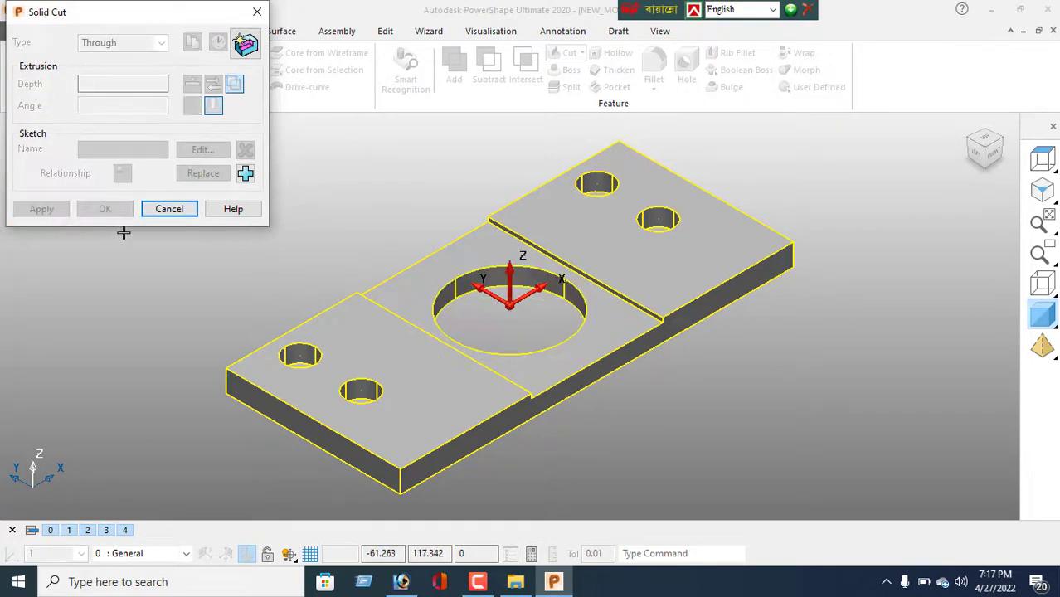
left_click(151, 214)
Draw a line from the plate's top corner at 90, -40, 0 down to the mid-point of the vertical corner edge.
middle_click_drag(563, 310, 561, 331)
middle_click_drag(739, 341, 786, 370)
scroll(786, 370, "up", 3)
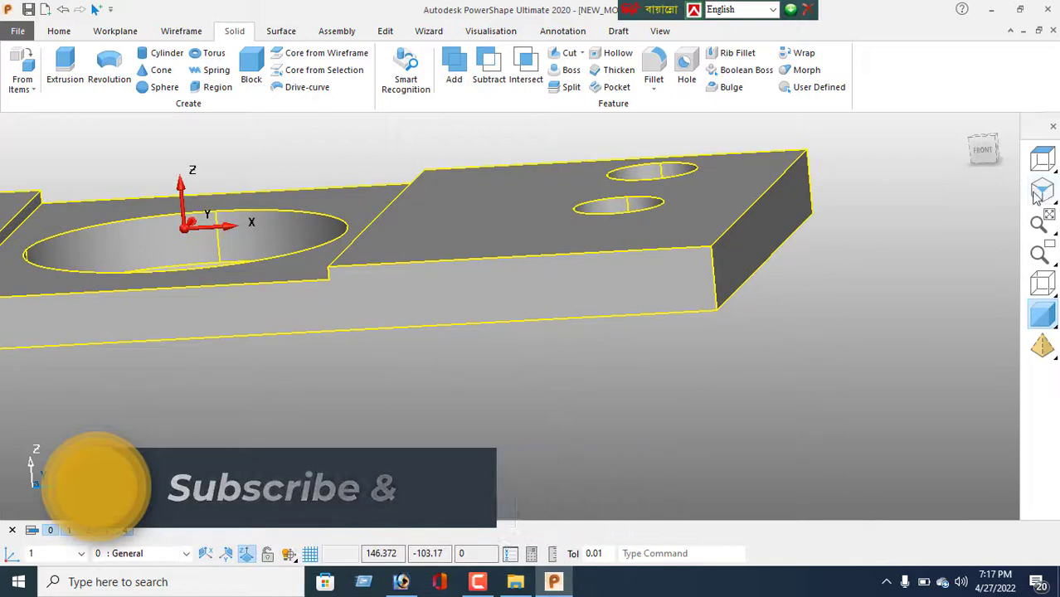
left_click(1042, 190)
scroll(693, 314, "up", 4)
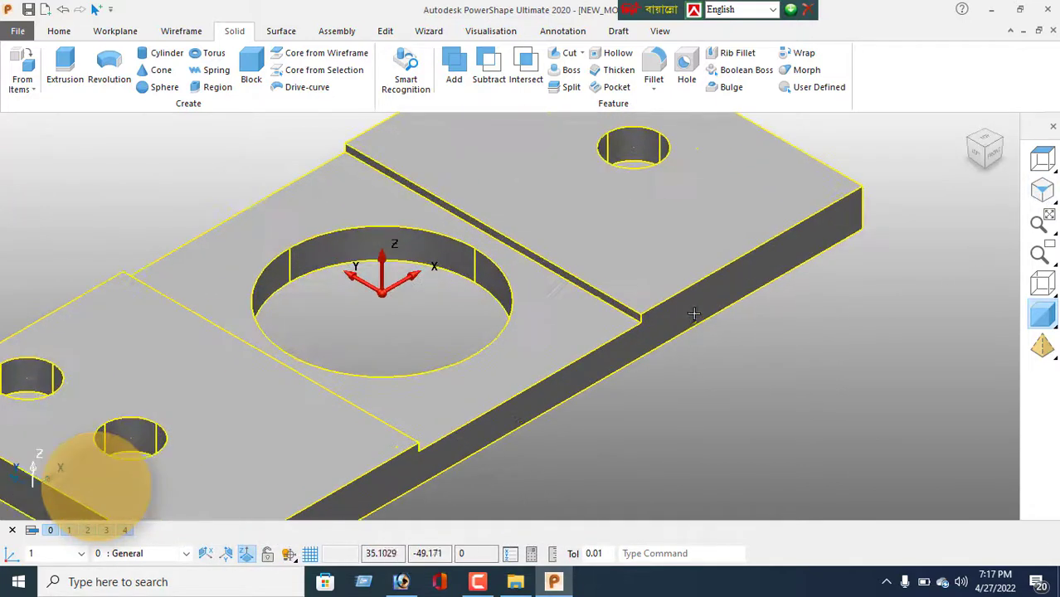
middle_click_drag(671, 273, 332, 387, "shift")
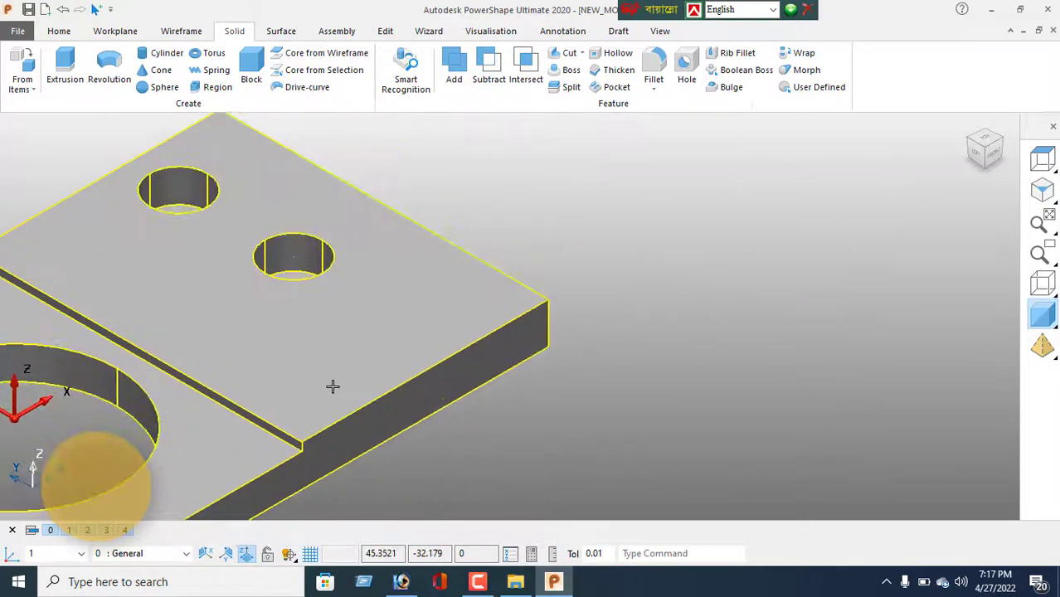
middle_click_drag(506, 360, 255, 387)
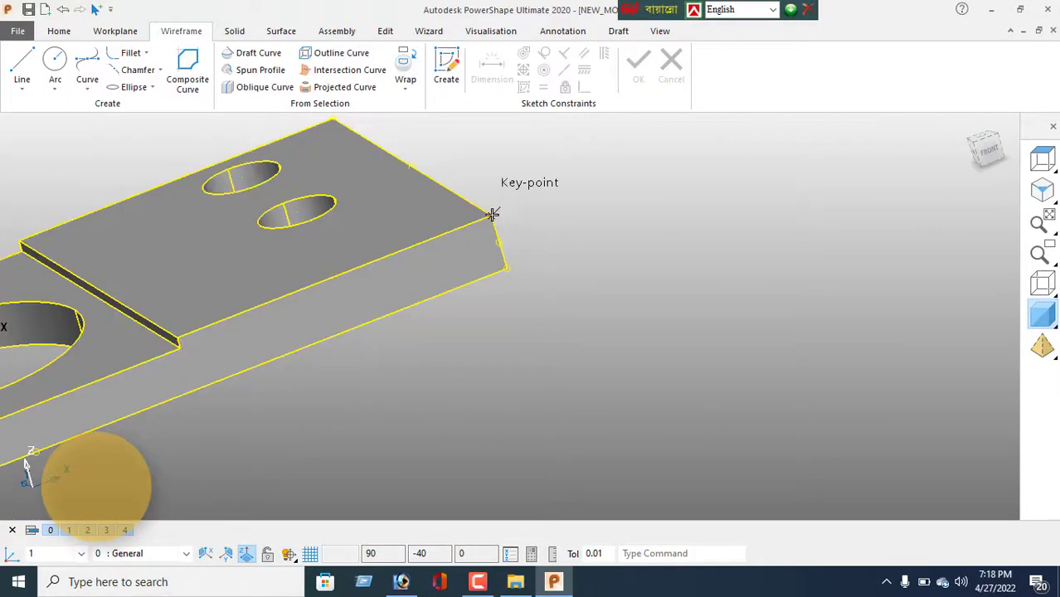
left_click(492, 215)
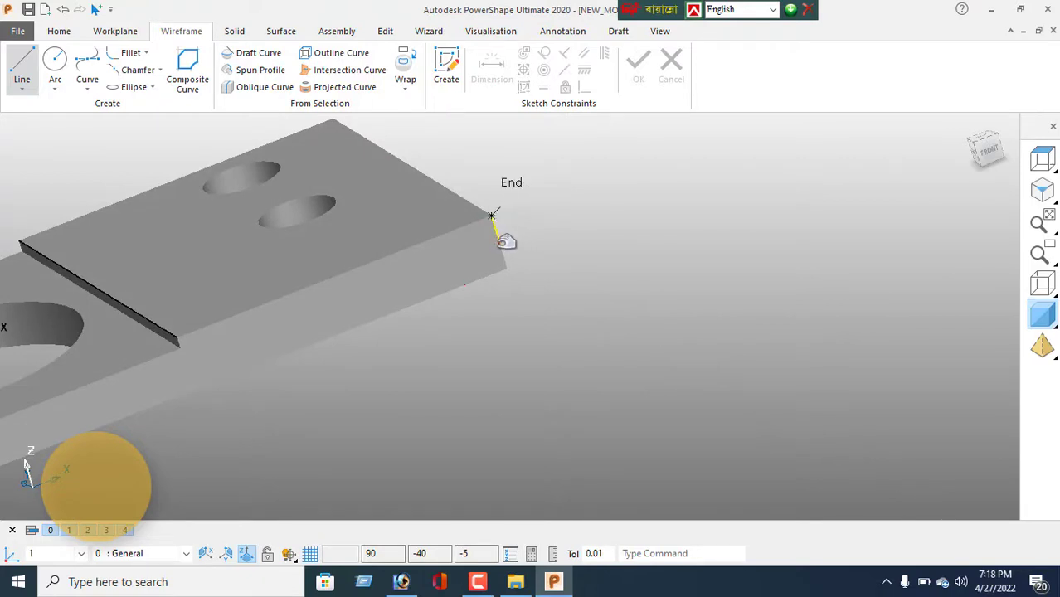
left_click(501, 243)
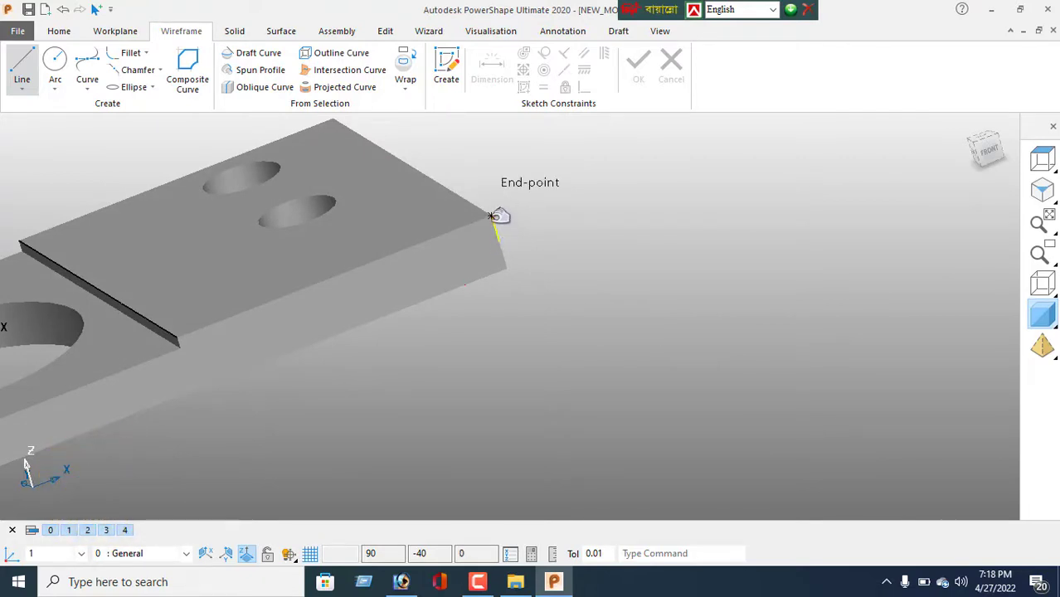
Draw a short line from the corner along the long top edge and a closing diagonal about 7.07 long to the vertical edge's mid-point.
left_click(493, 216)
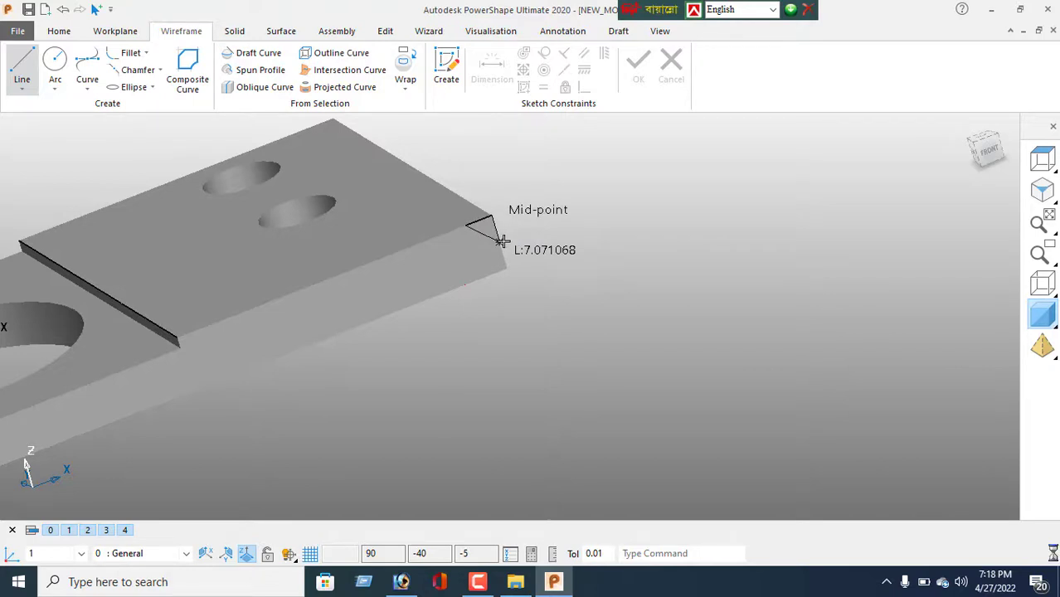
left_click(502, 240)
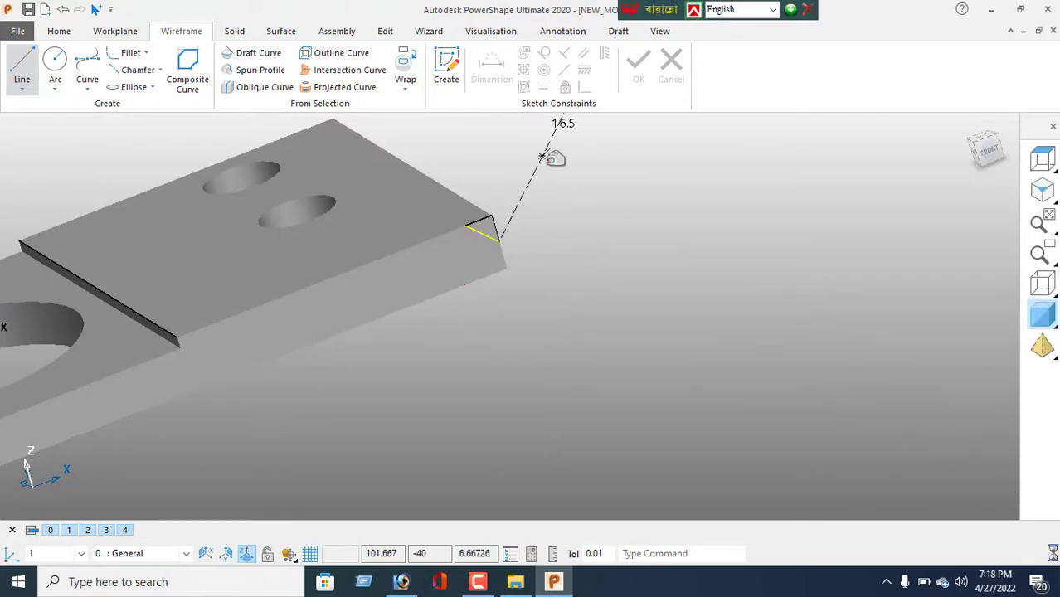
right_click(548, 161)
left_click(586, 172)
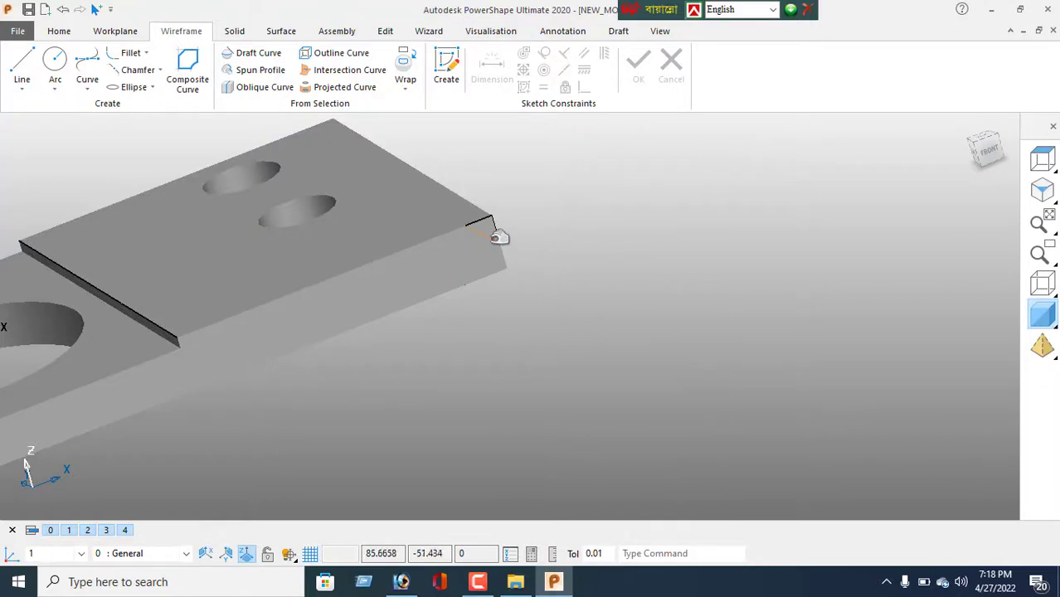
left_click(499, 238)
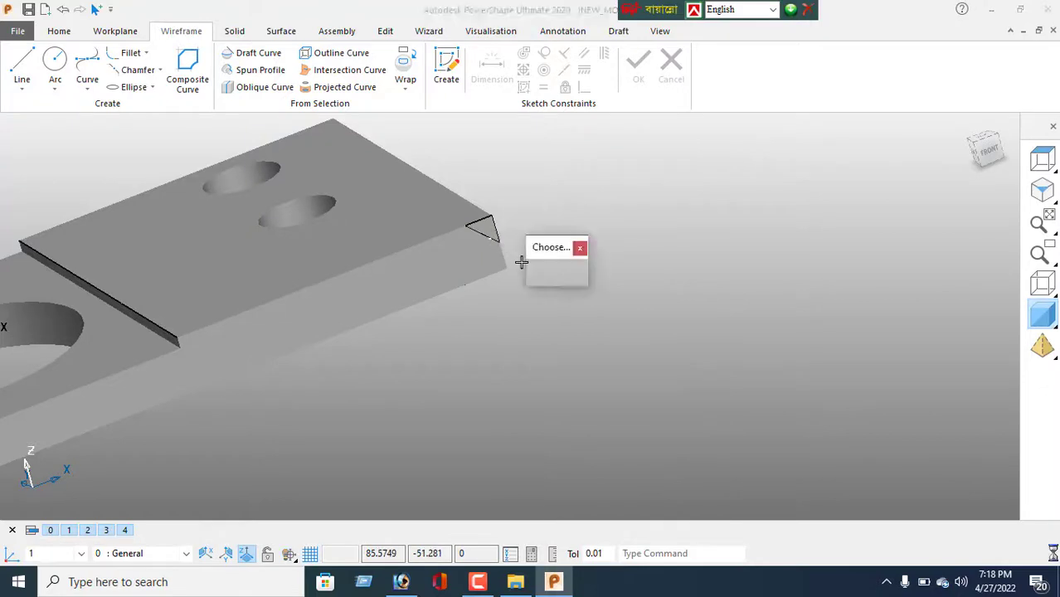
left_click(189, 67)
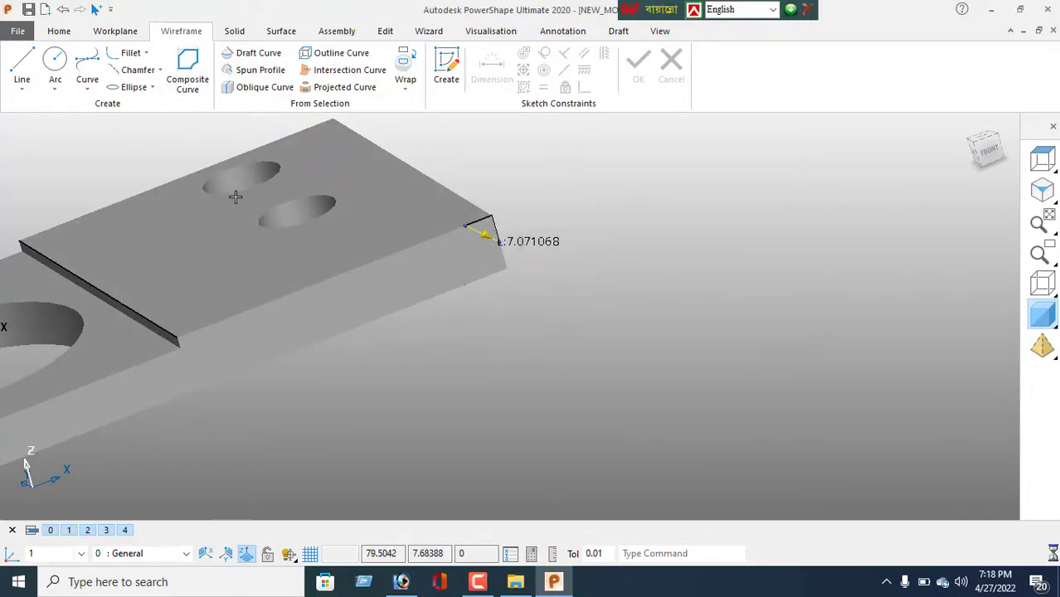
left_click(501, 230)
scroll(495, 233, "up", 5)
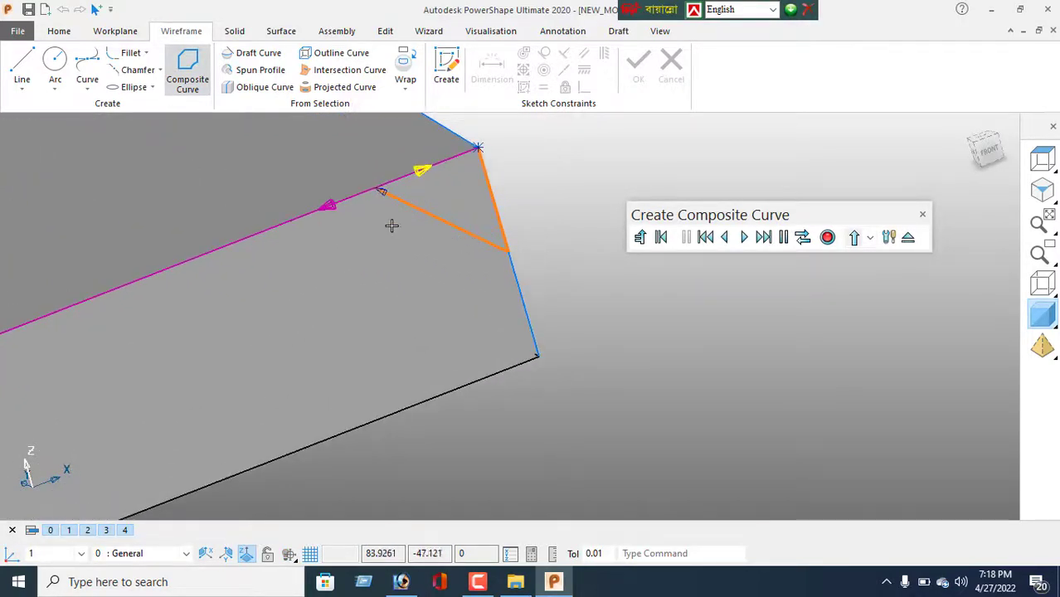
left_click(332, 209)
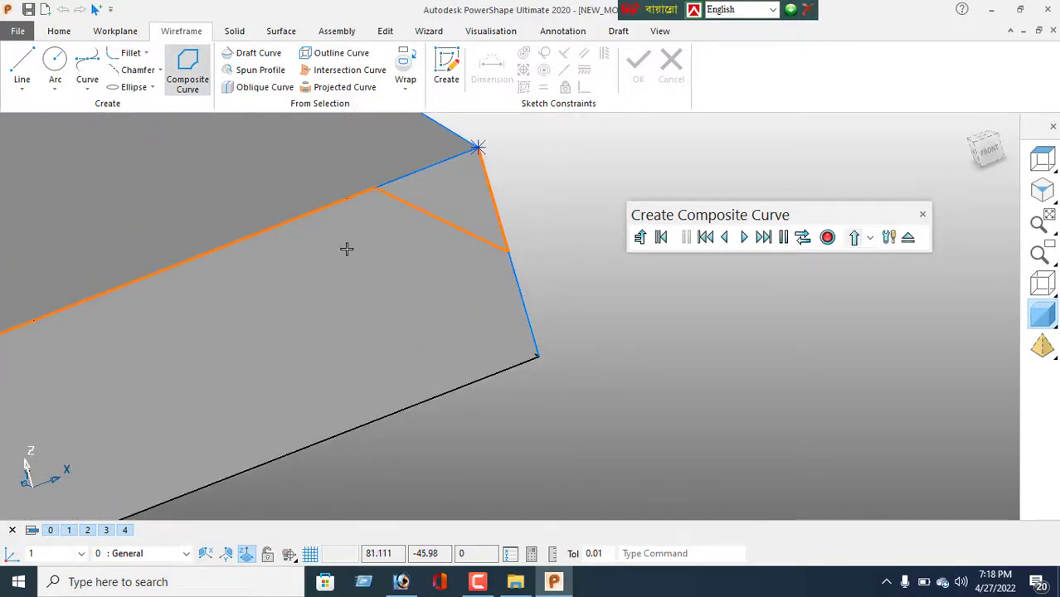
left_click(663, 238)
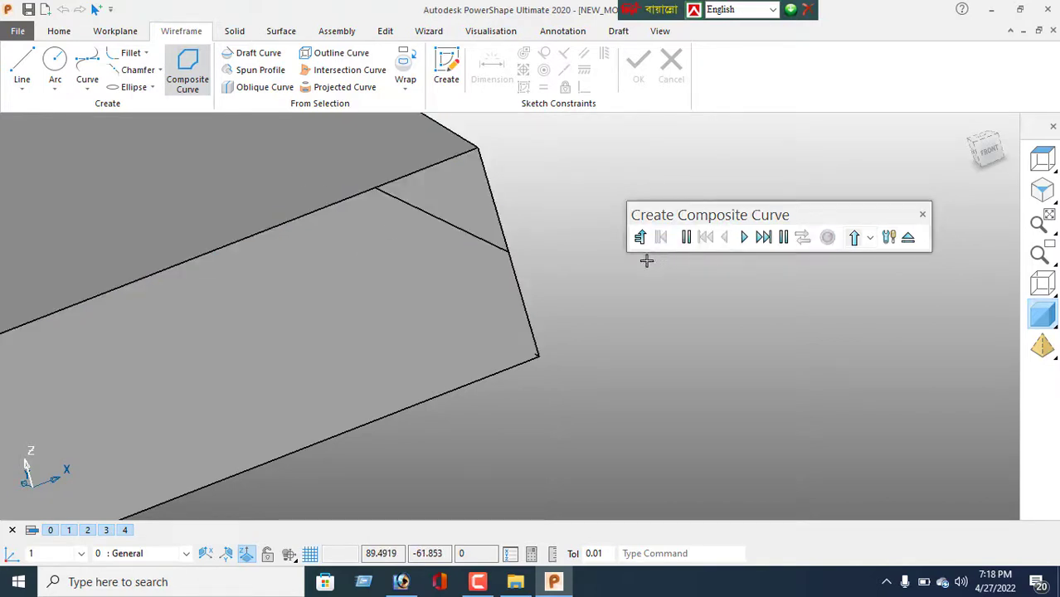
Create and save a closed composite curve from the three lines of the triangle at the plate's end corner.
left_click(504, 226)
left_click(470, 232)
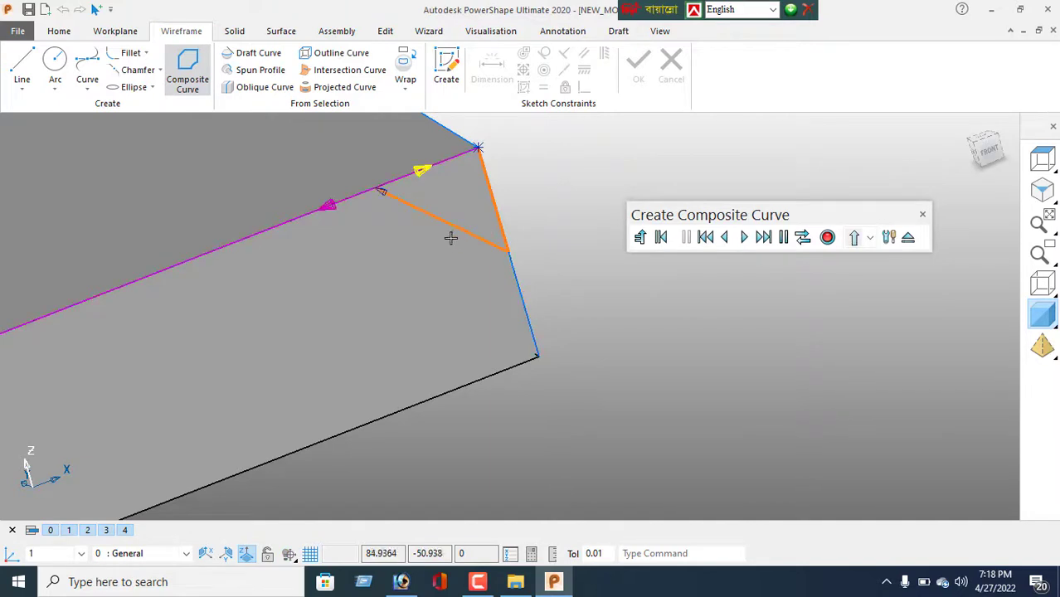
left_click(431, 173)
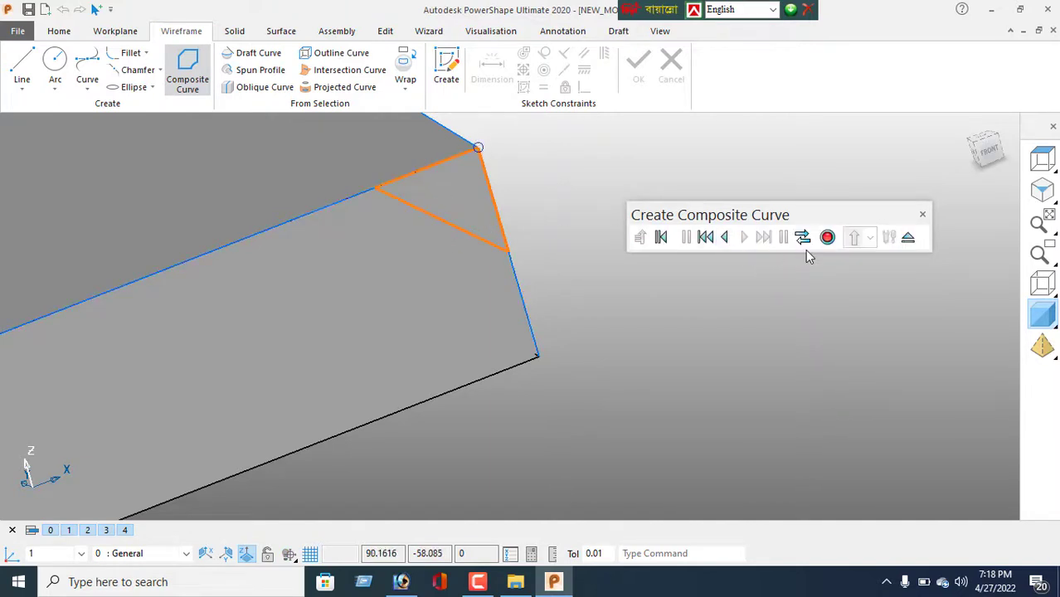
left_click(827, 238)
left_click(904, 239)
scroll(475, 253, "down", 3)
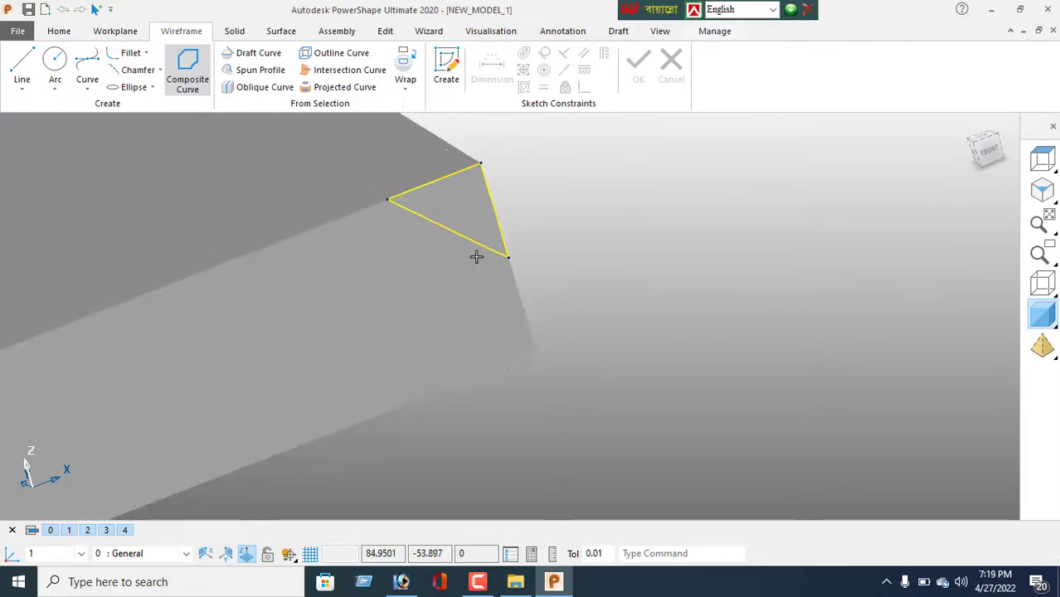
scroll(457, 274, "down", 2)
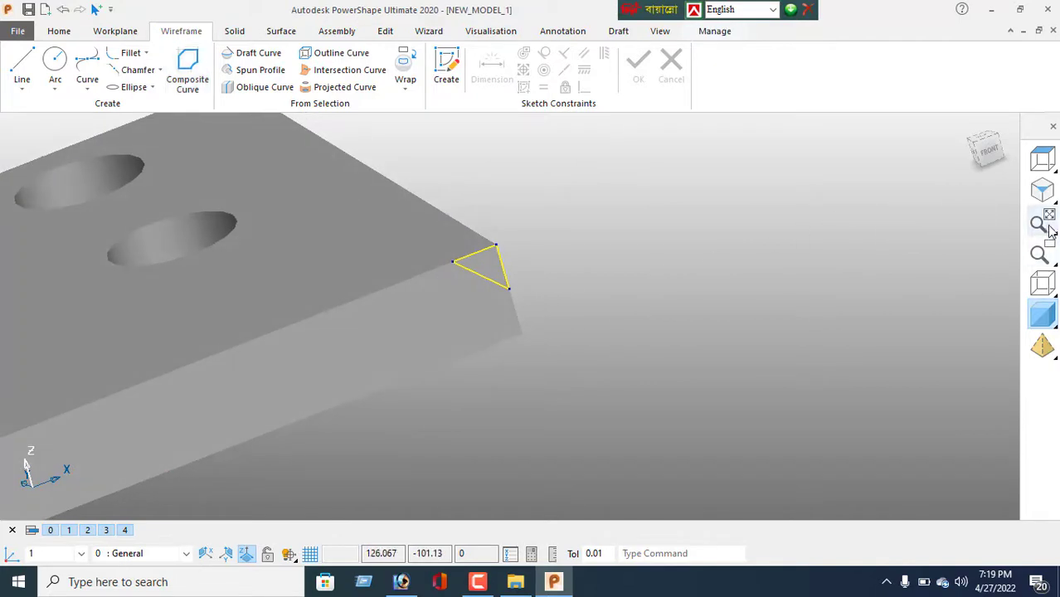
Try mirroring copies of the triangular profile to the plate's other three corners.
left_click(1043, 192)
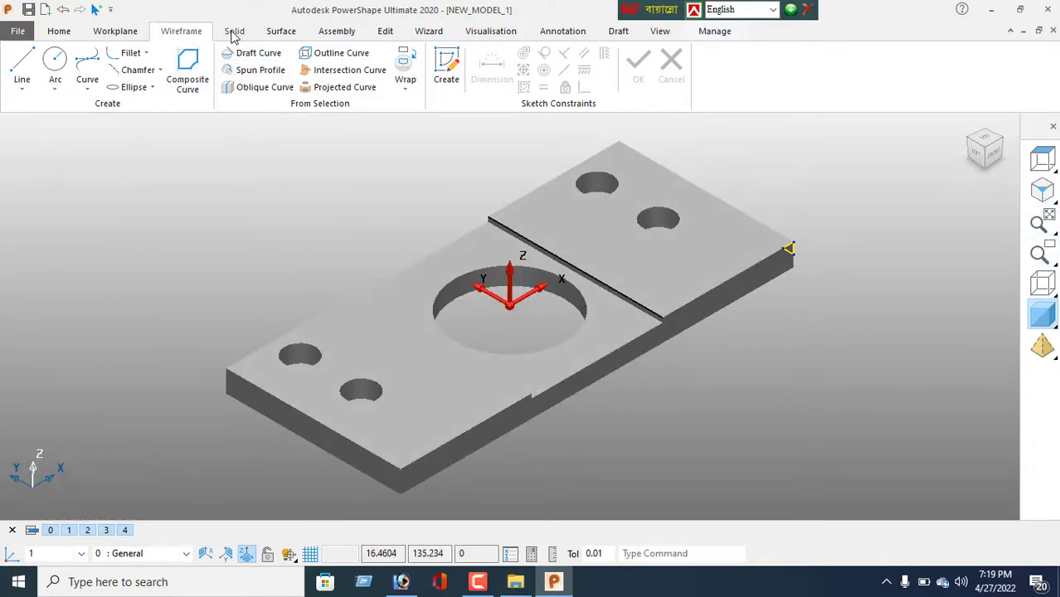
left_click(386, 31)
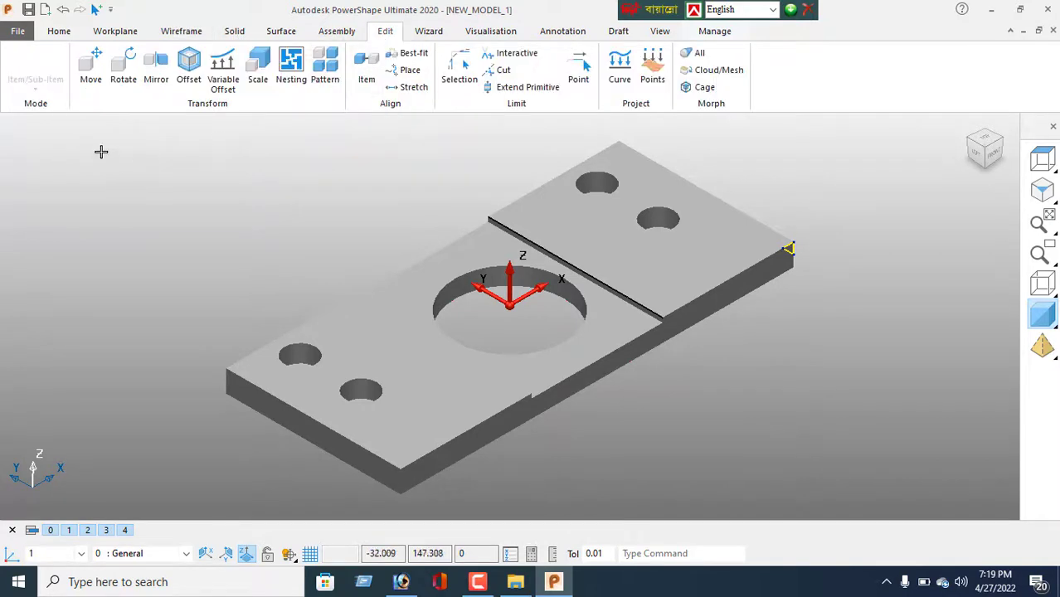
left_click(158, 66)
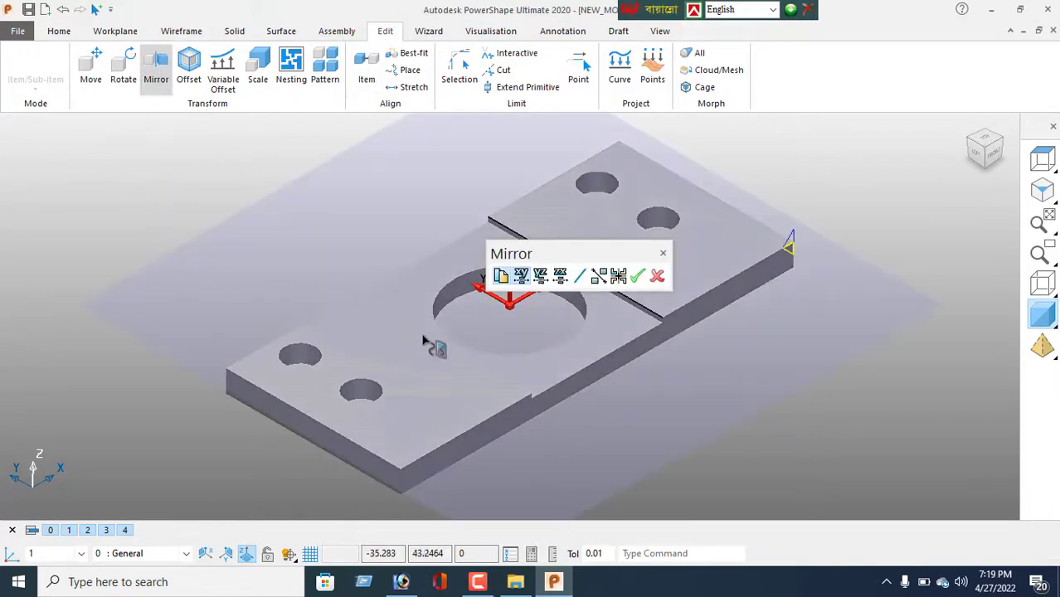
left_click(619, 277)
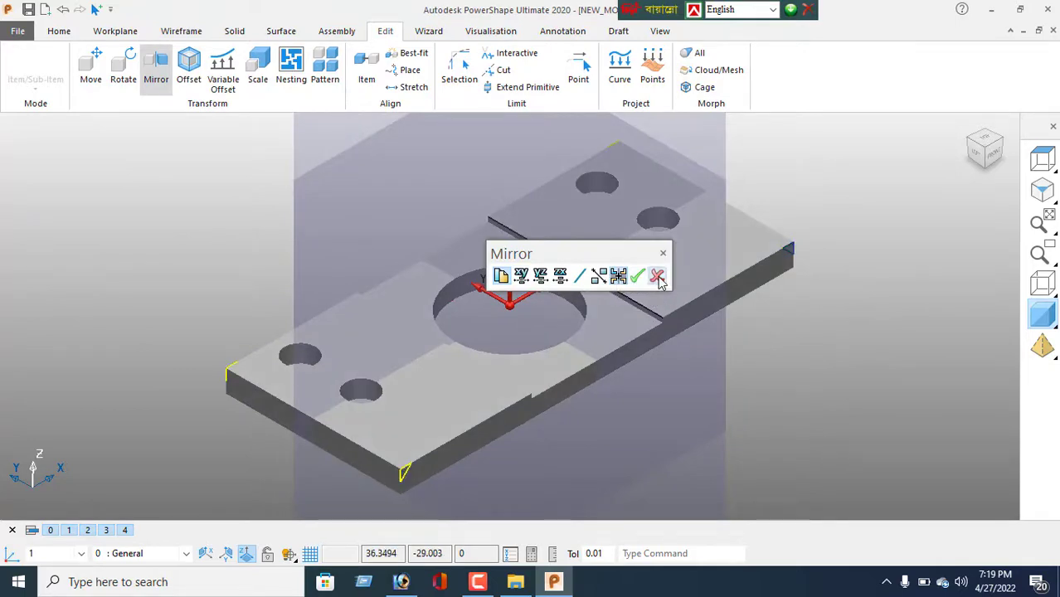
left_click(657, 277)
middle_click_drag(525, 429, 356, 403)
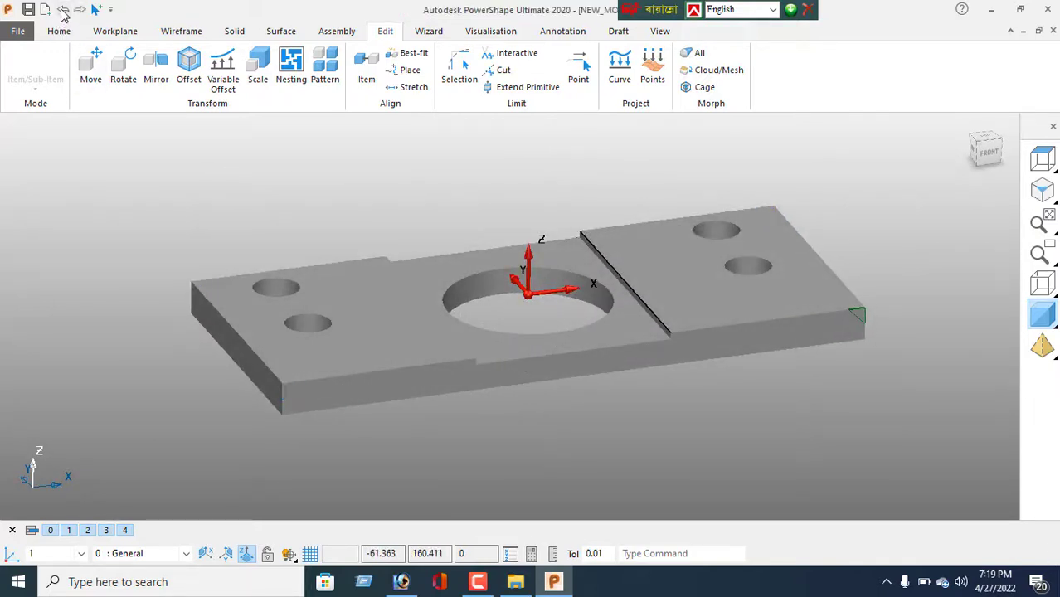
right_click(303, 177)
left_click(337, 184)
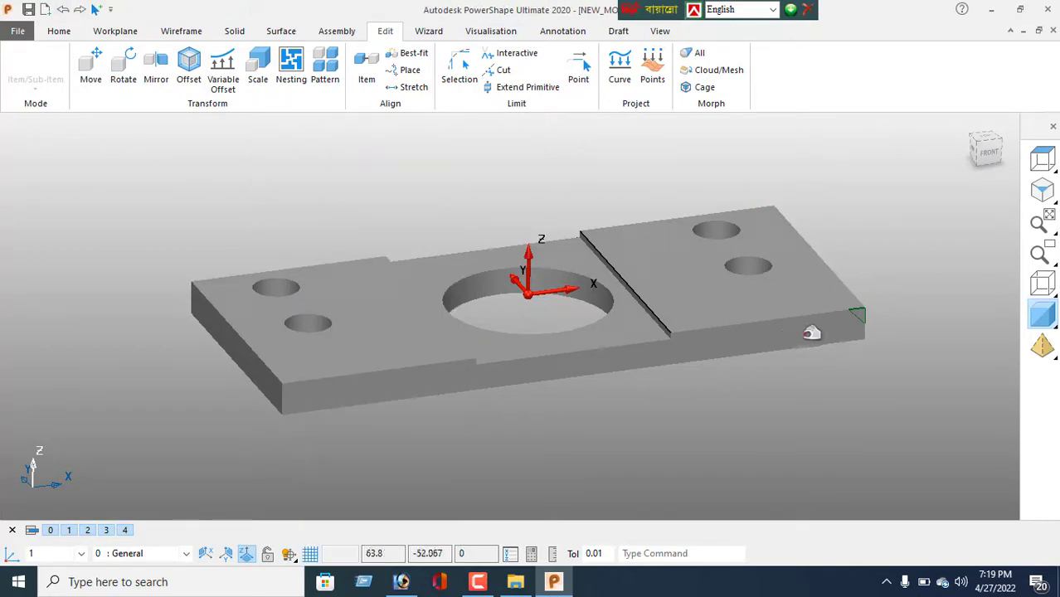
Mirror a copy of the triangular composite curve about the YZ plane to the opposite end of the plate.
scroll(834, 340, "up", 2)
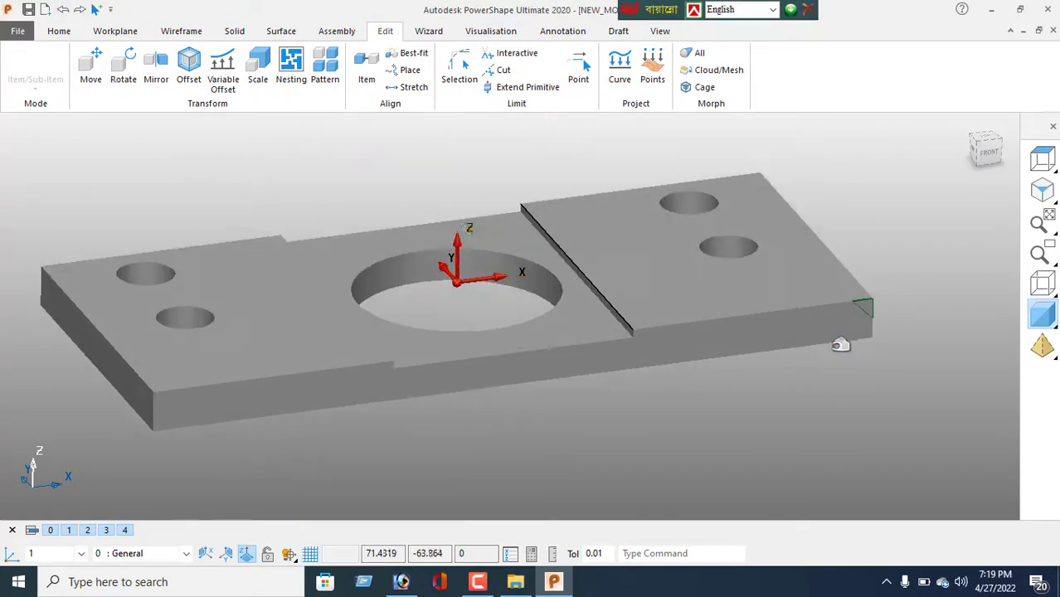
left_click(874, 300)
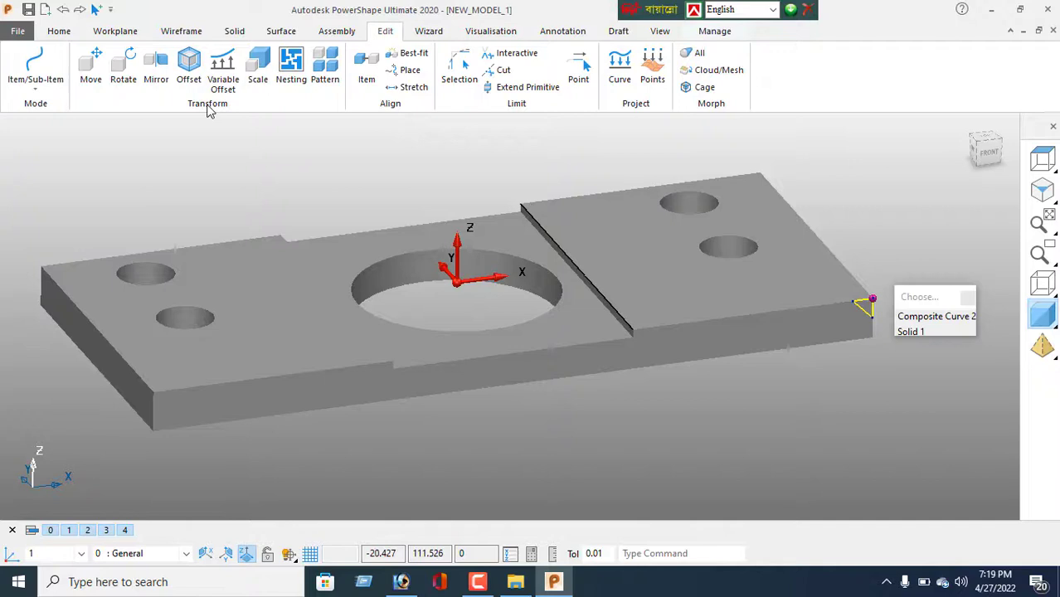
left_click(156, 73)
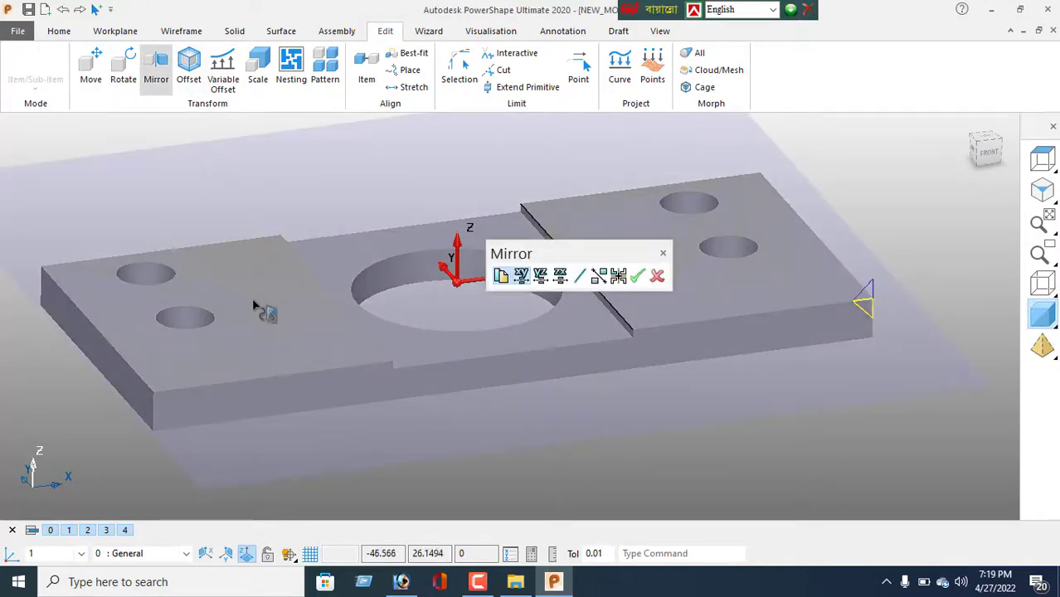
left_click(540, 276)
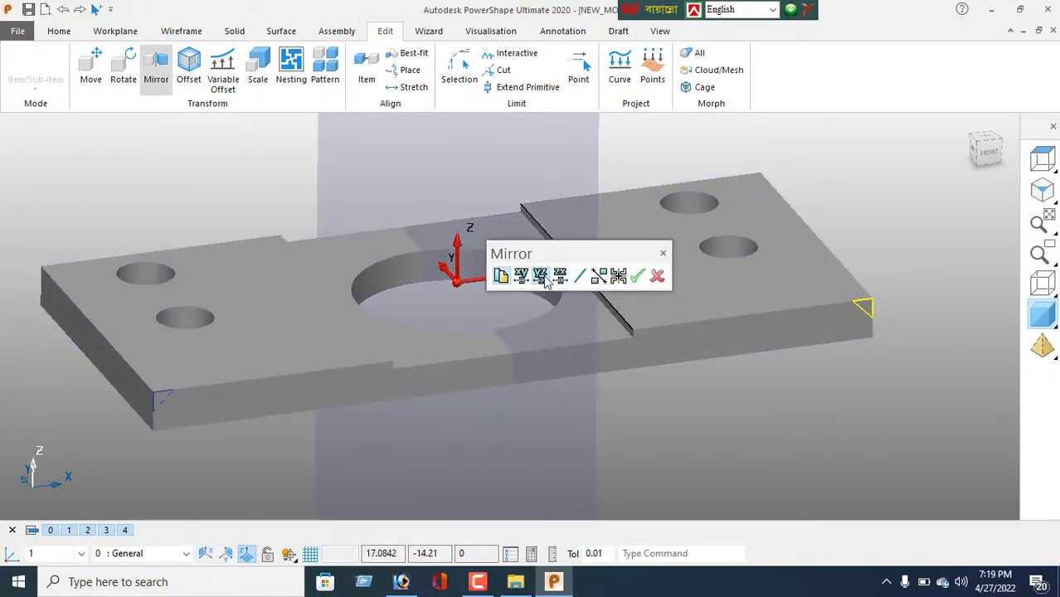
left_click(658, 278)
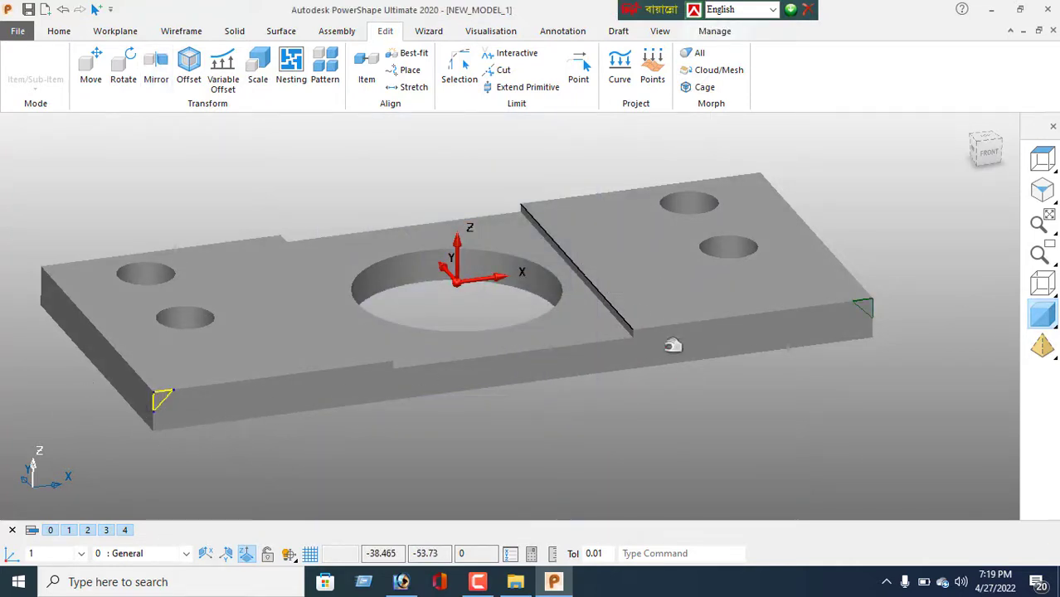
Cut both top end edges of the plate with the two triangular profiles as blind solid cuts 80 deep.
left_click(874, 300)
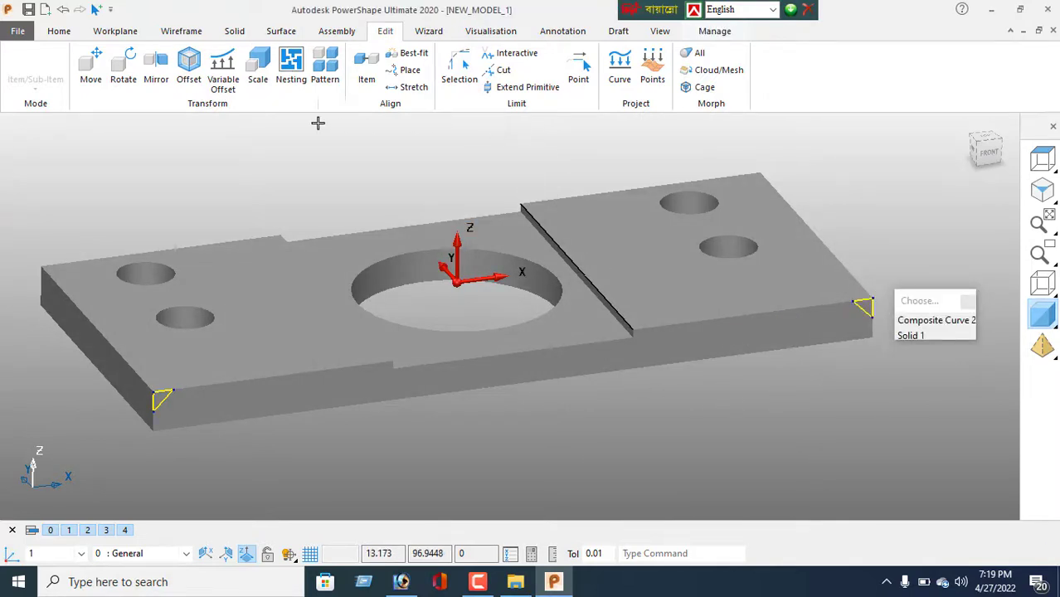
left_click(234, 32)
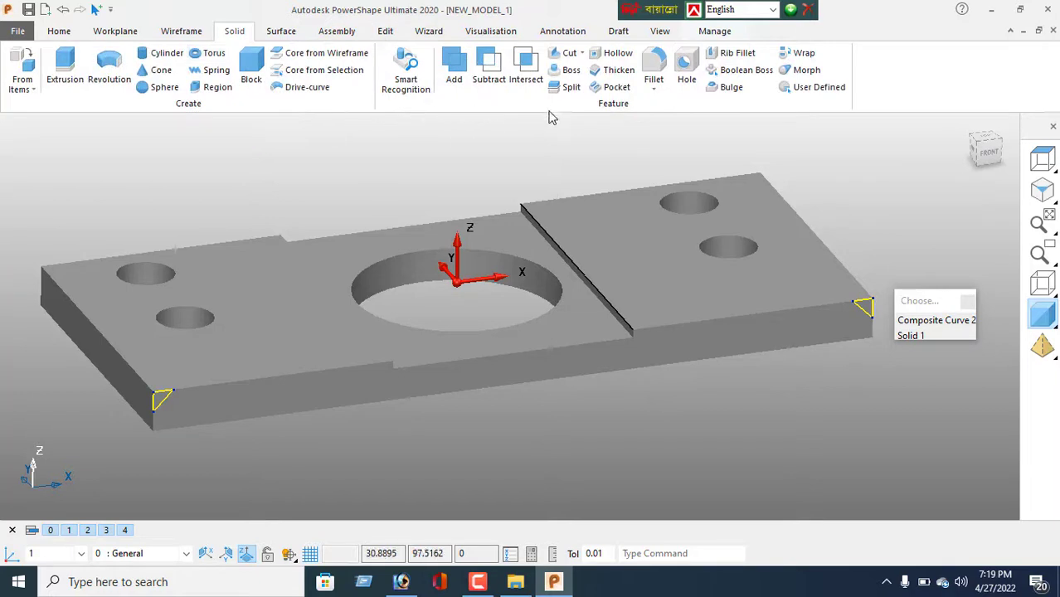
left_click(399, 387)
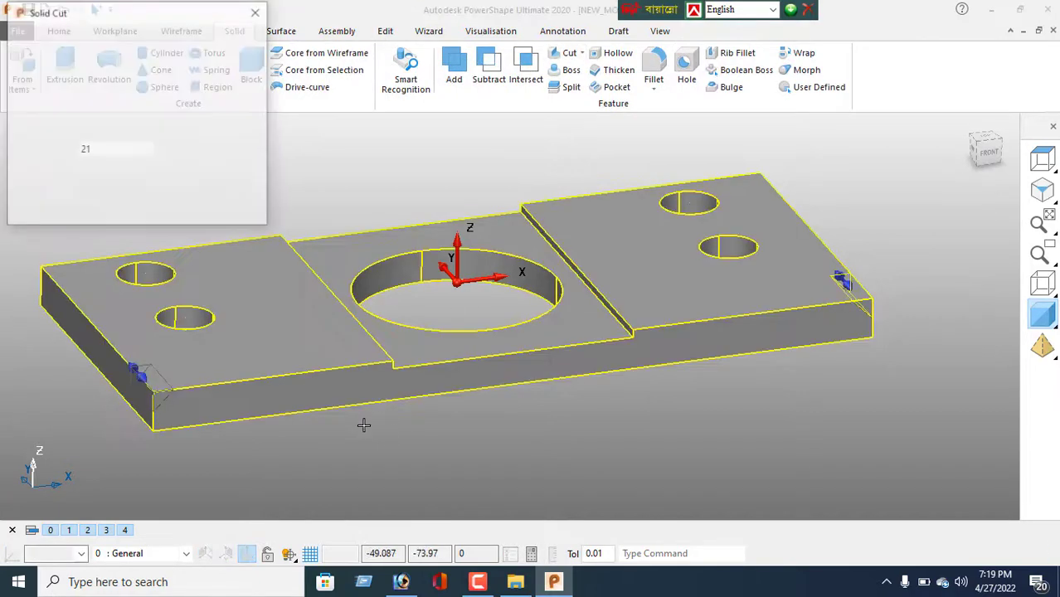
left_click(80, 88)
type("-")
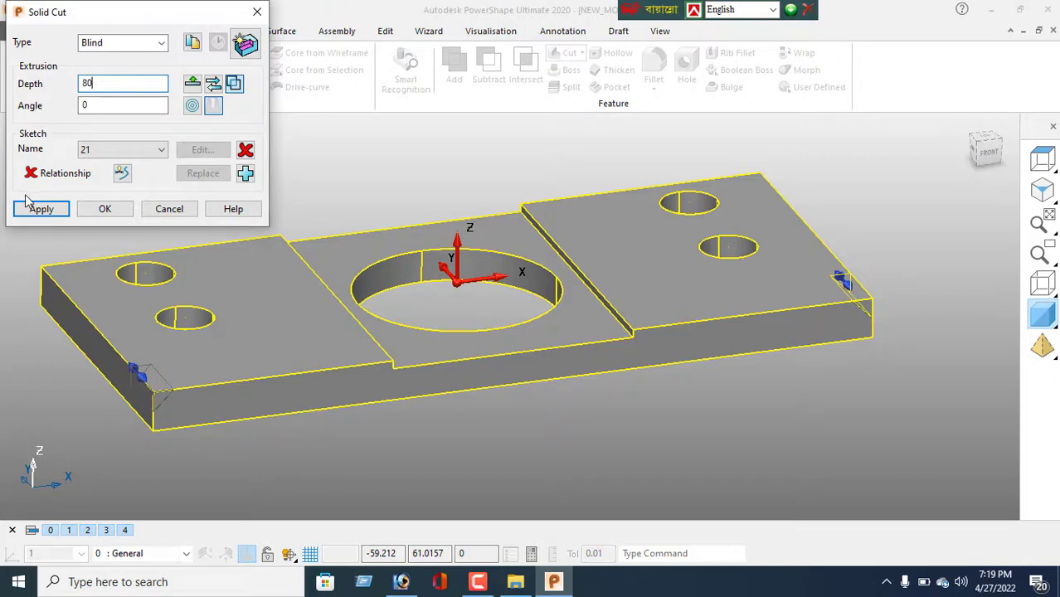
left_click(48, 210)
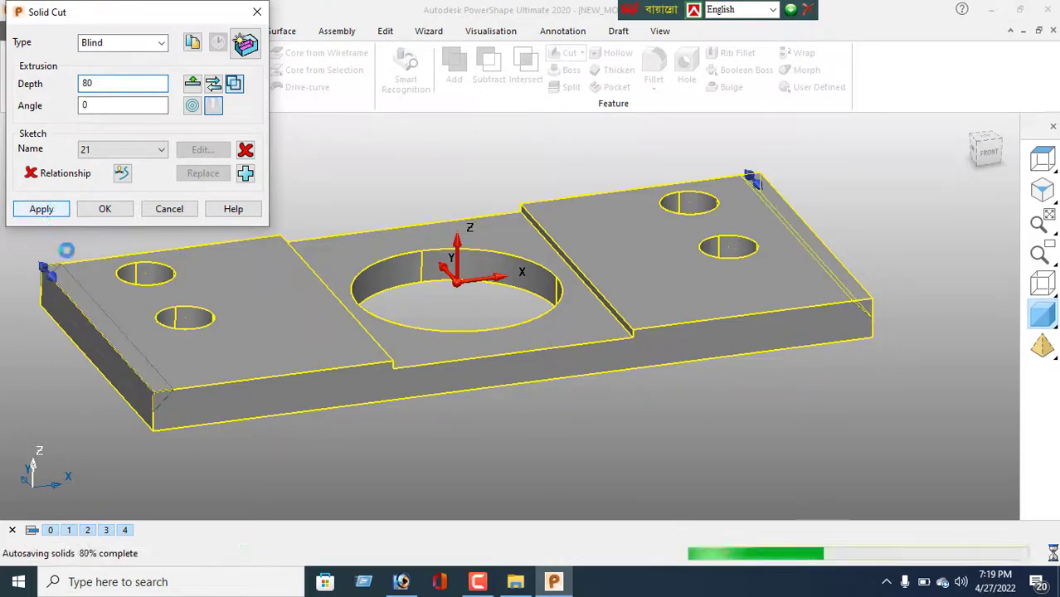
left_click(171, 209)
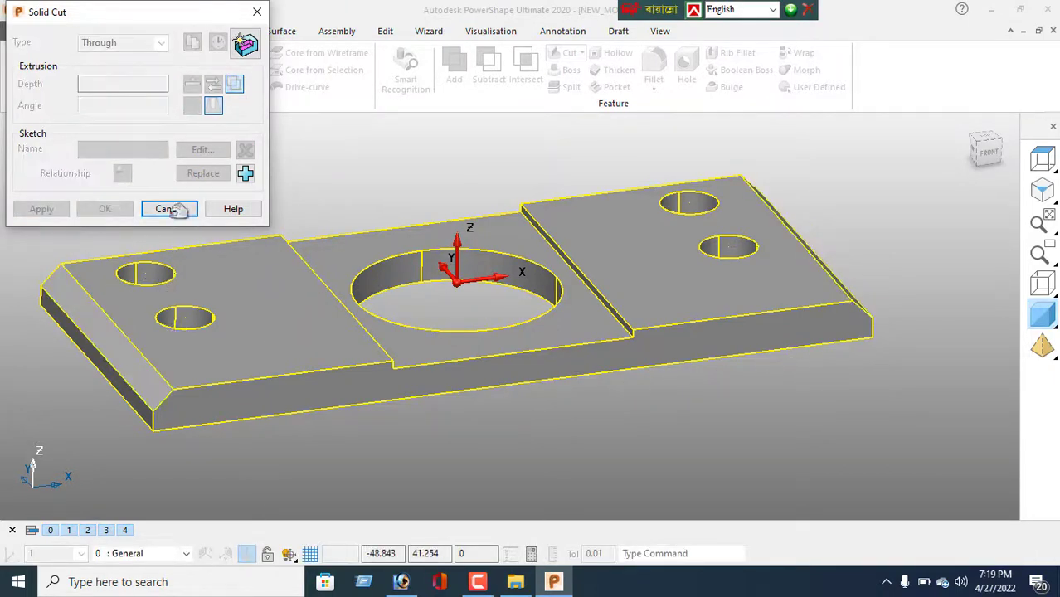
Examine the finished plate from several angles, including the top, bottom, side, back and isometric views.
middle_click_drag(314, 338, 234, 322)
middle_click_drag(568, 324, 774, 277)
scroll(520, 300, "down", 2)
middle_click_drag(525, 307, 540, 389)
left_click(1047, 156)
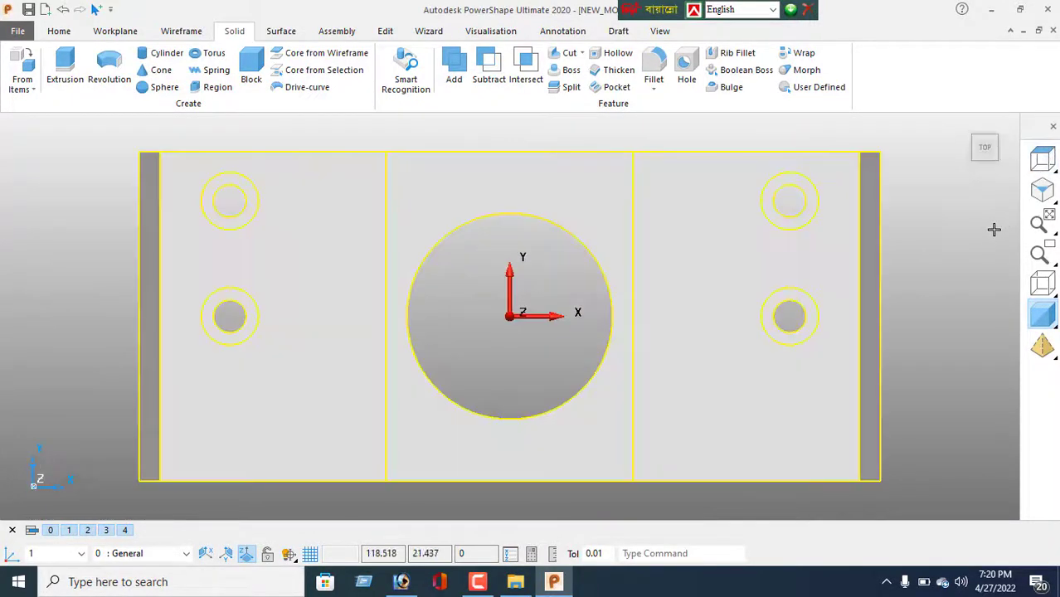
left_click(1044, 192)
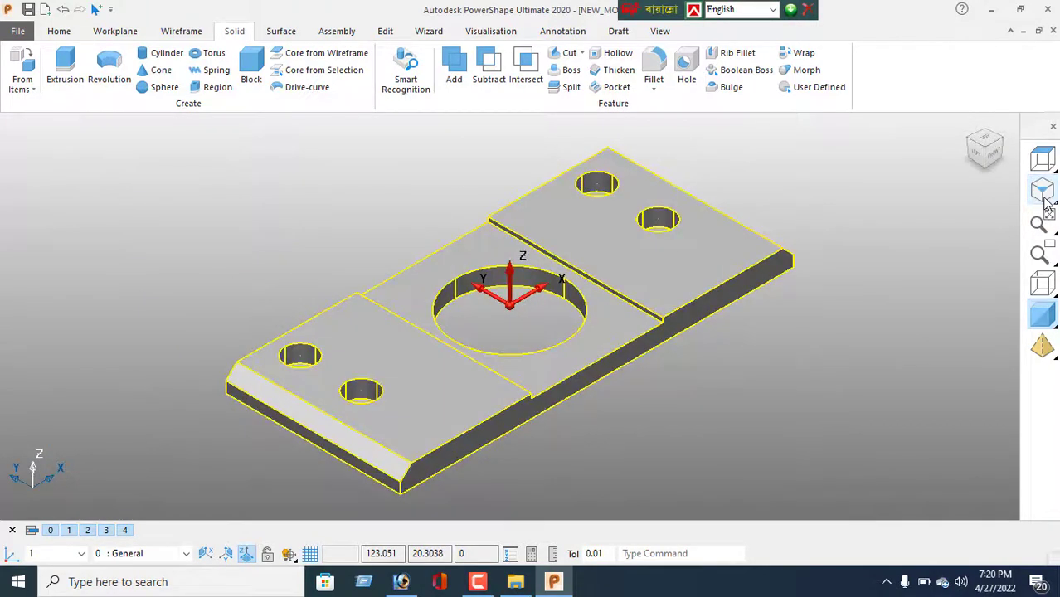
mouse_move(1049, 169)
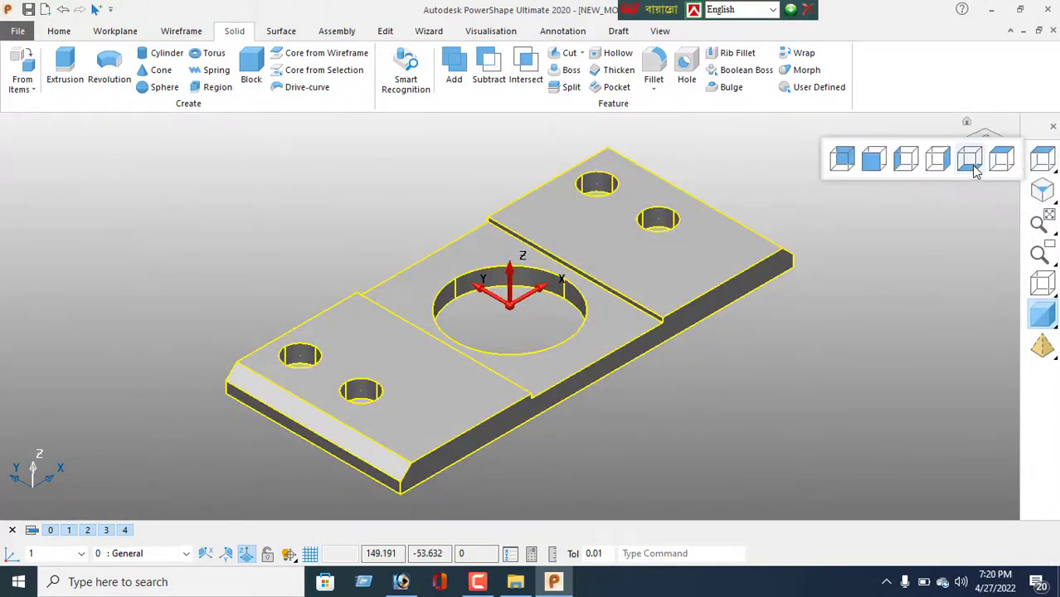
left_click(973, 165)
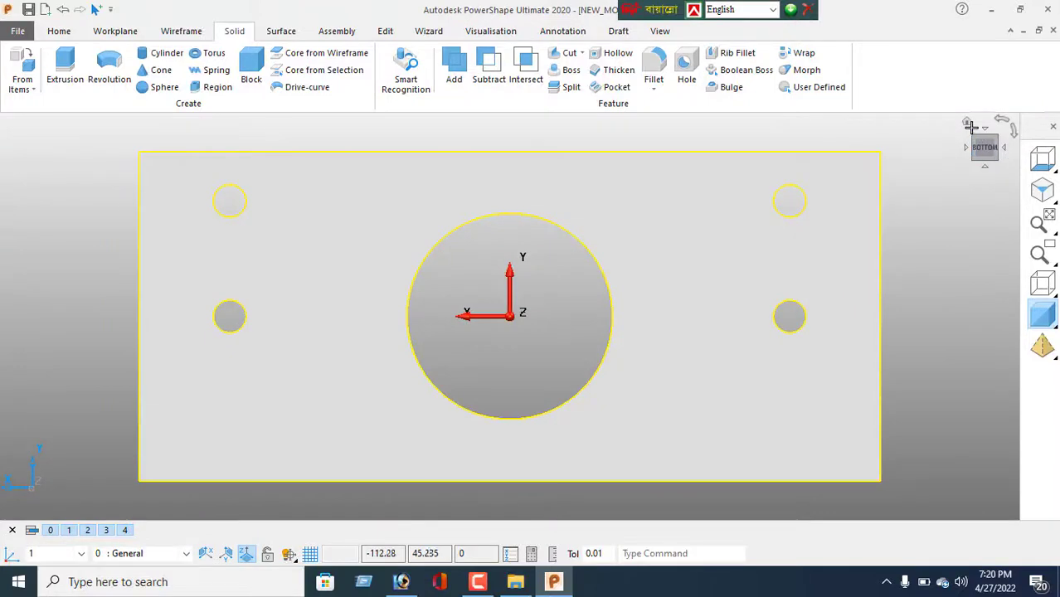
left_click(1004, 145)
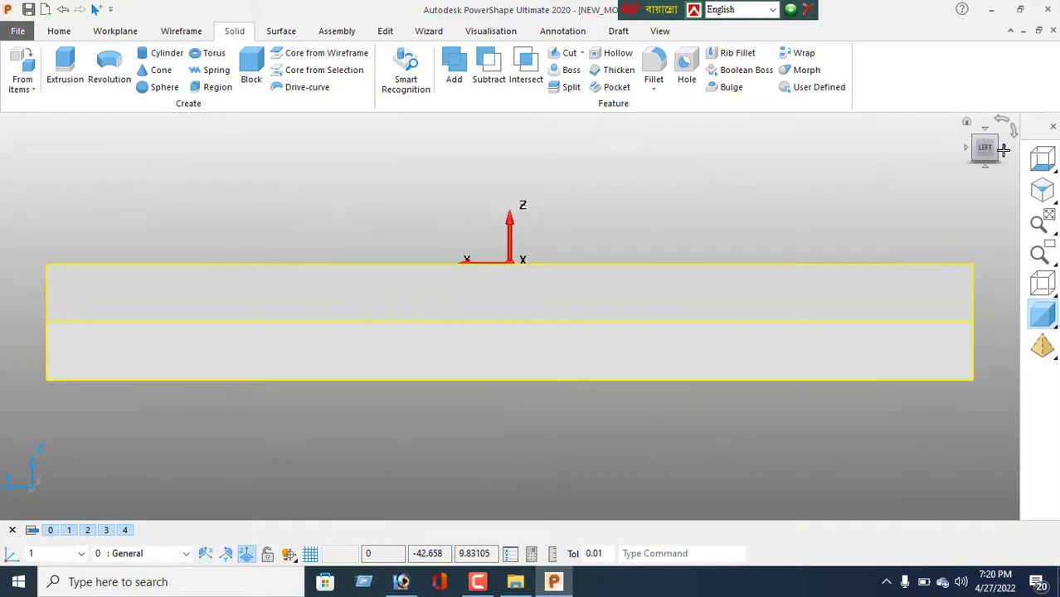
left_click(967, 147)
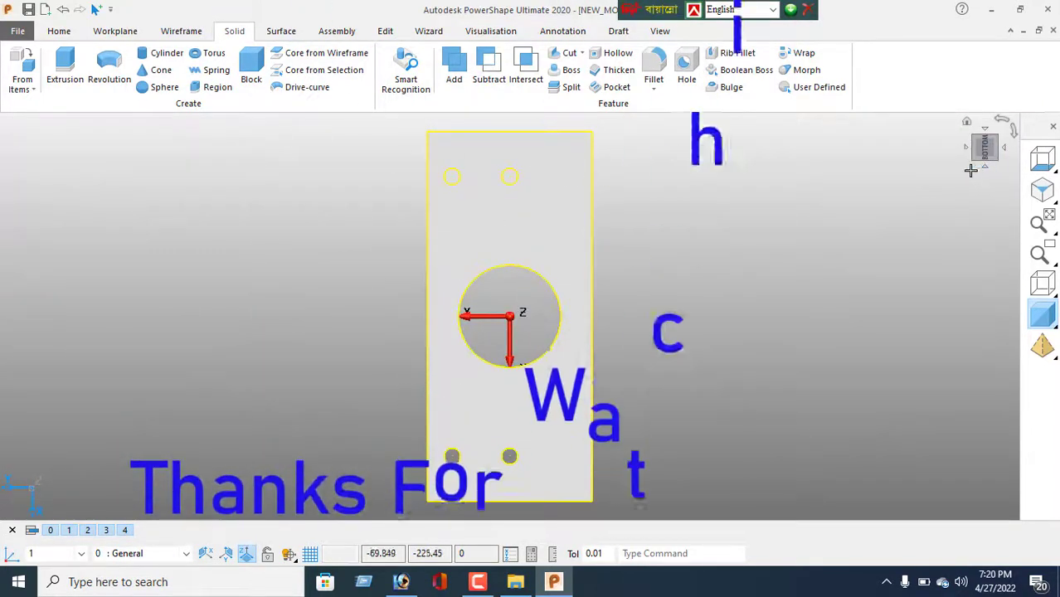
left_click(969, 149)
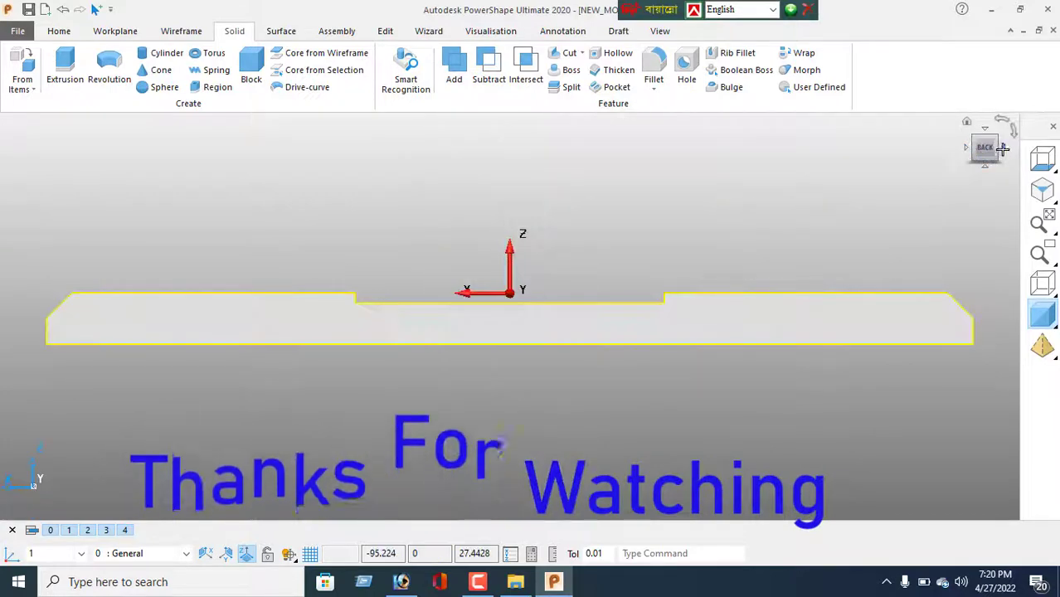
left_click(1006, 148)
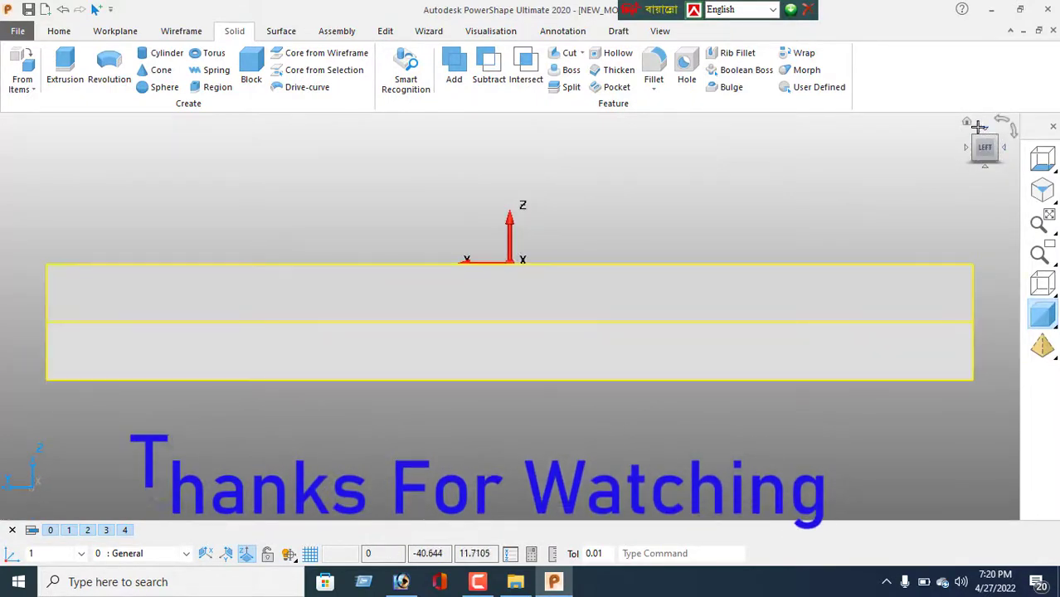
left_click(970, 122)
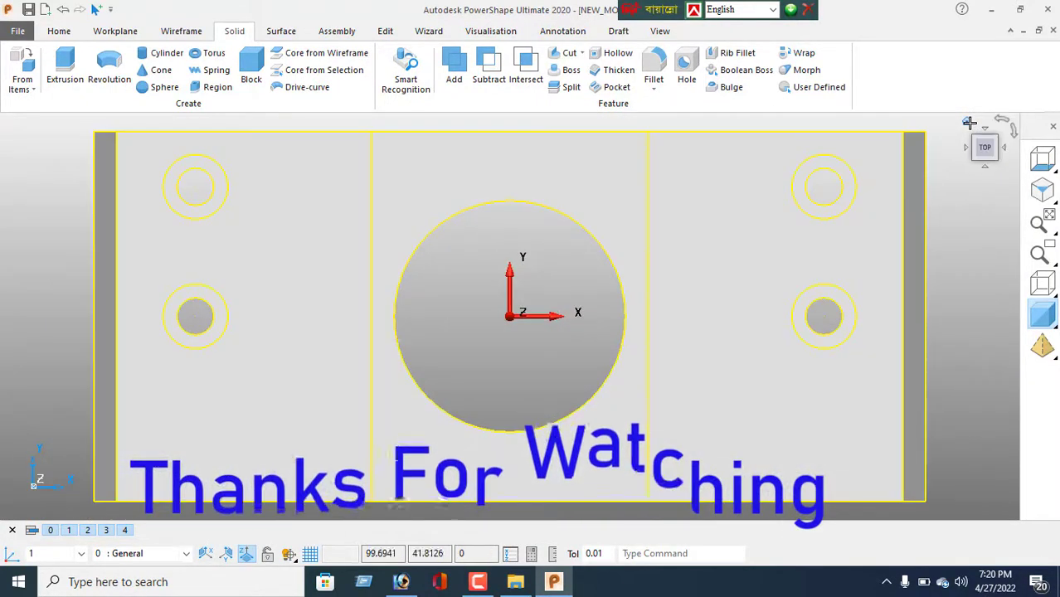
left_click(1042, 191)
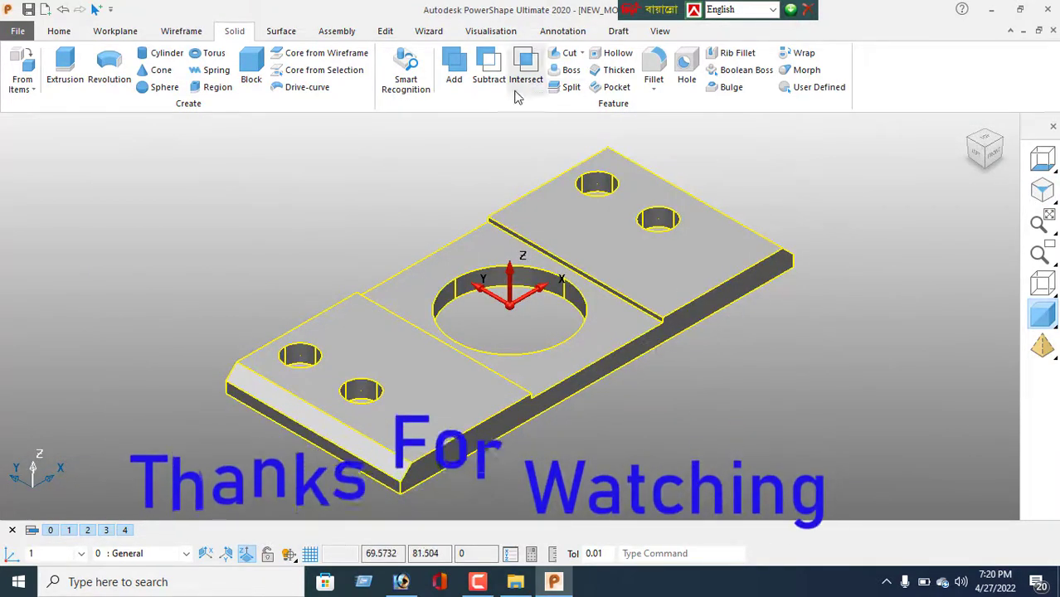
Apply the red colour to the selected plate solid.
left_click(59, 31)
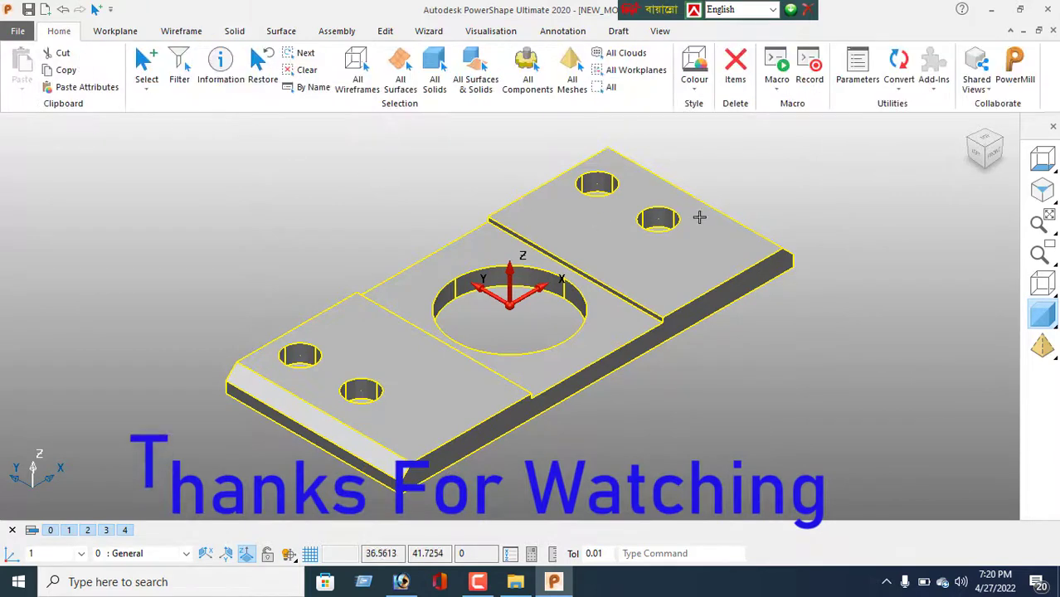
left_click(694, 83)
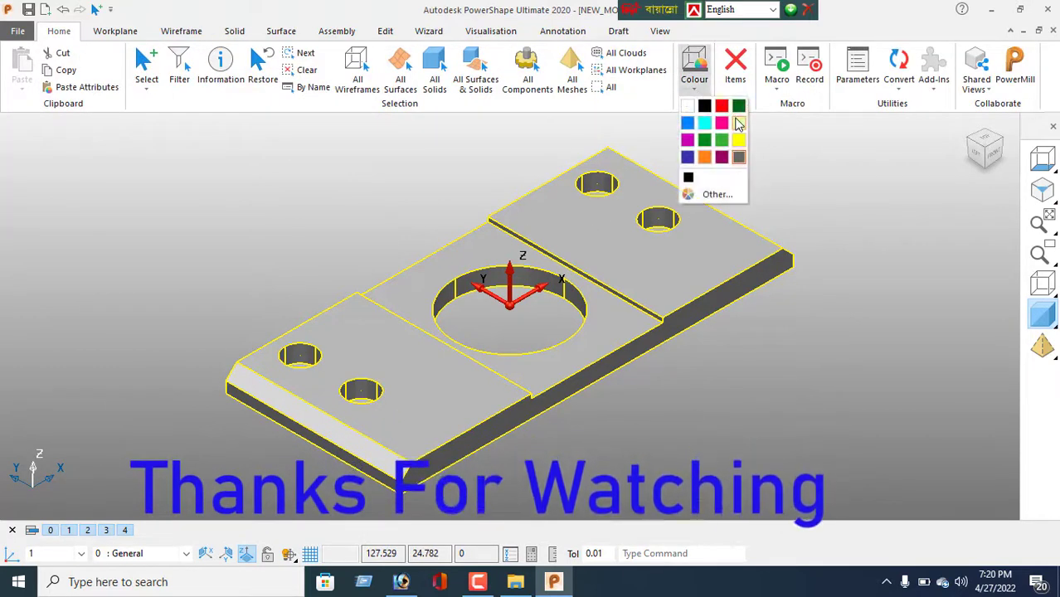
left_click(722, 108)
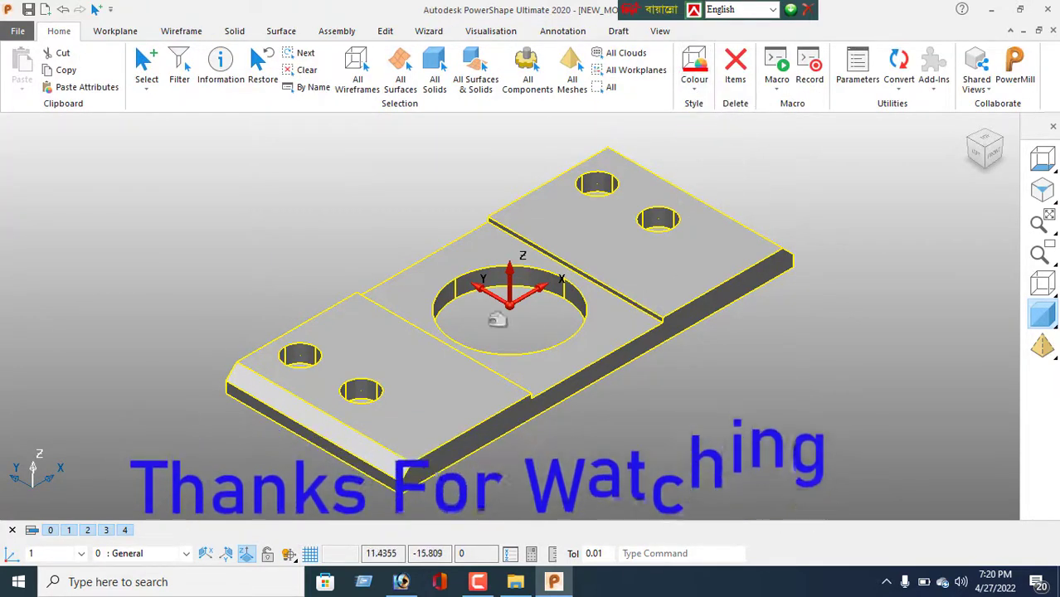
left_click_drag(308, 230, 733, 421)
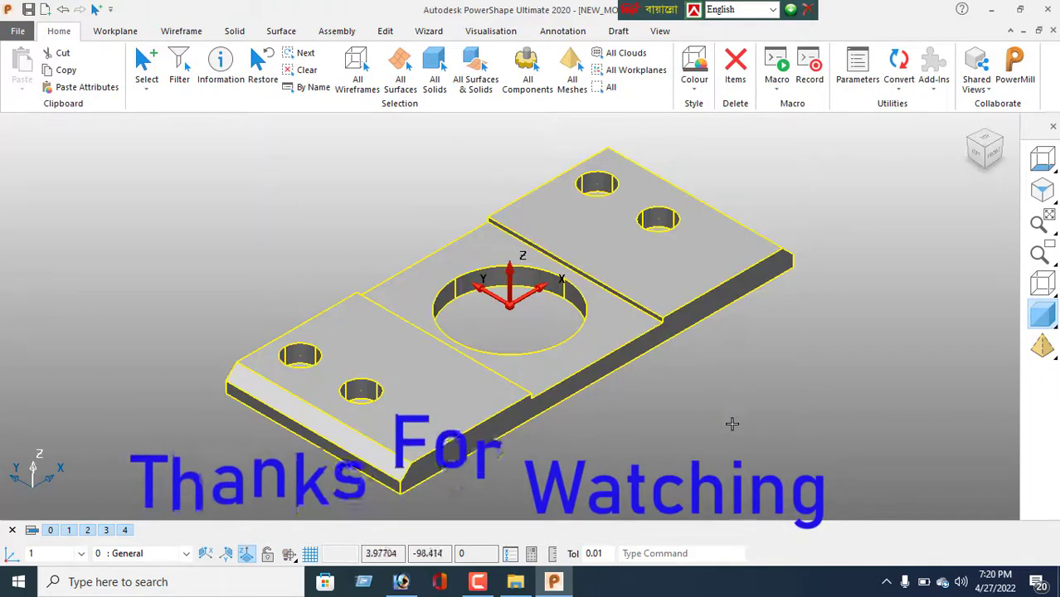
Change the colour of the selected plate solid to red.
left_click(694, 83)
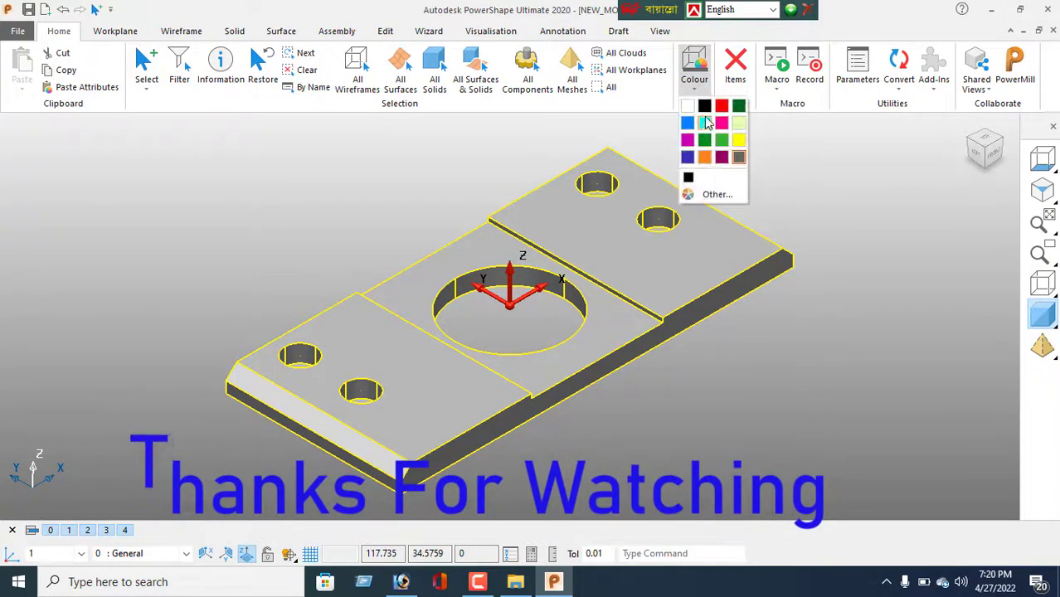
left_click(722, 109)
middle_click_drag(572, 320, 630, 339)
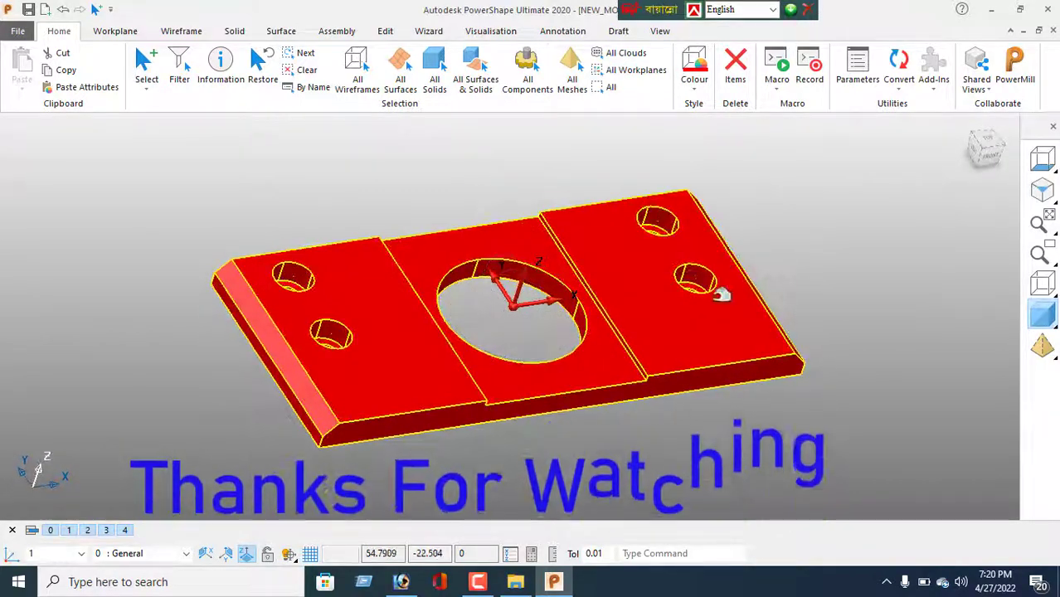
Recolour the selected plate solid cyan.
left_click(694, 83)
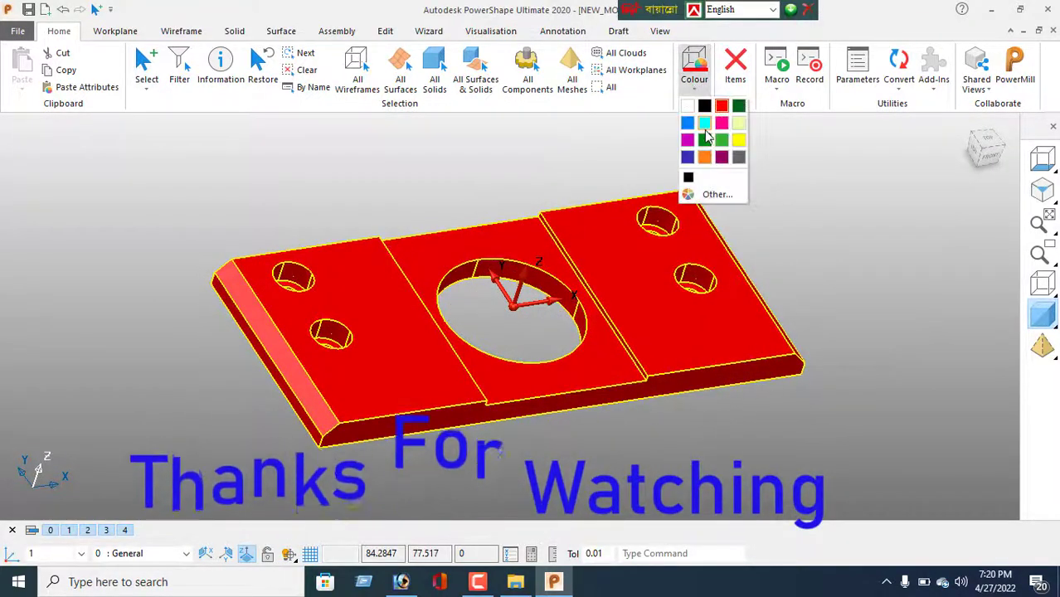
left_click(703, 130)
Examine the recoloured plate from above and in an isometric view.
middle_click_drag(596, 301, 458, 338)
middle_click_drag(587, 268, 757, 276, "shift")
scroll(746, 290, "down", 5)
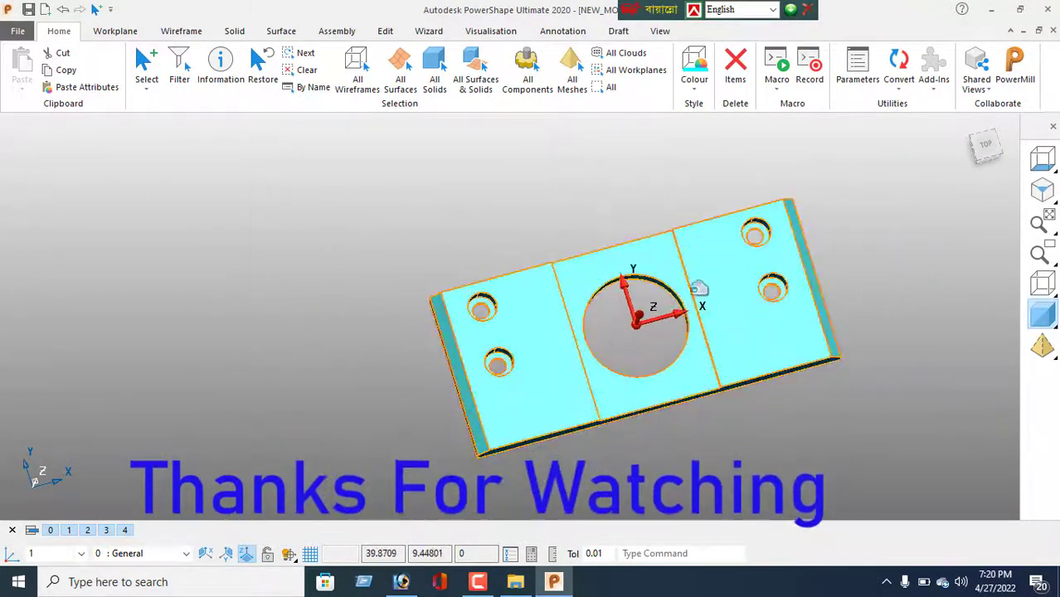
middle_click_drag(737, 311, 773, 303, "shift")
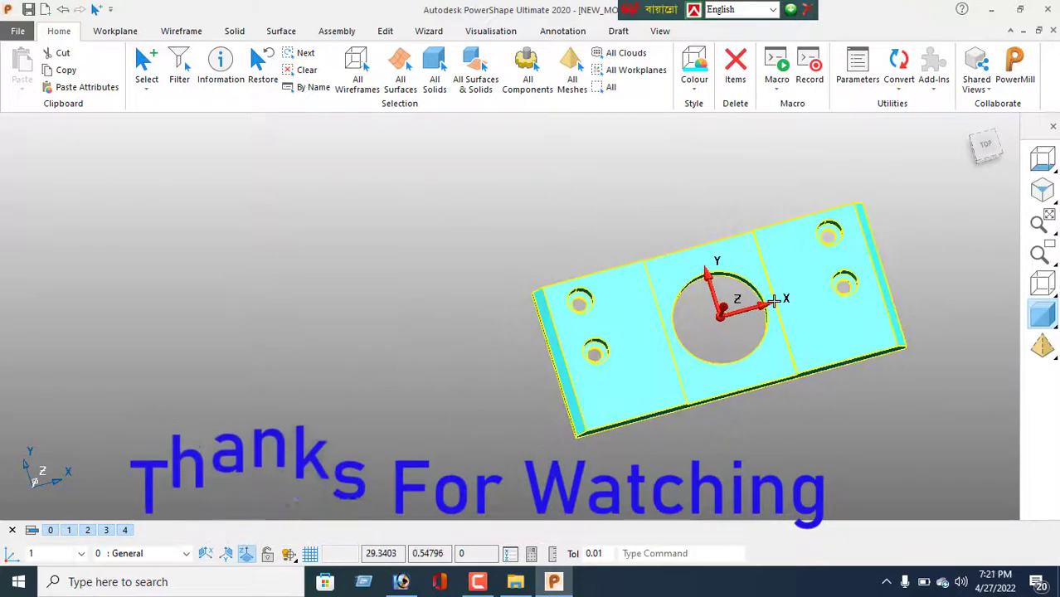
left_click(1042, 192)
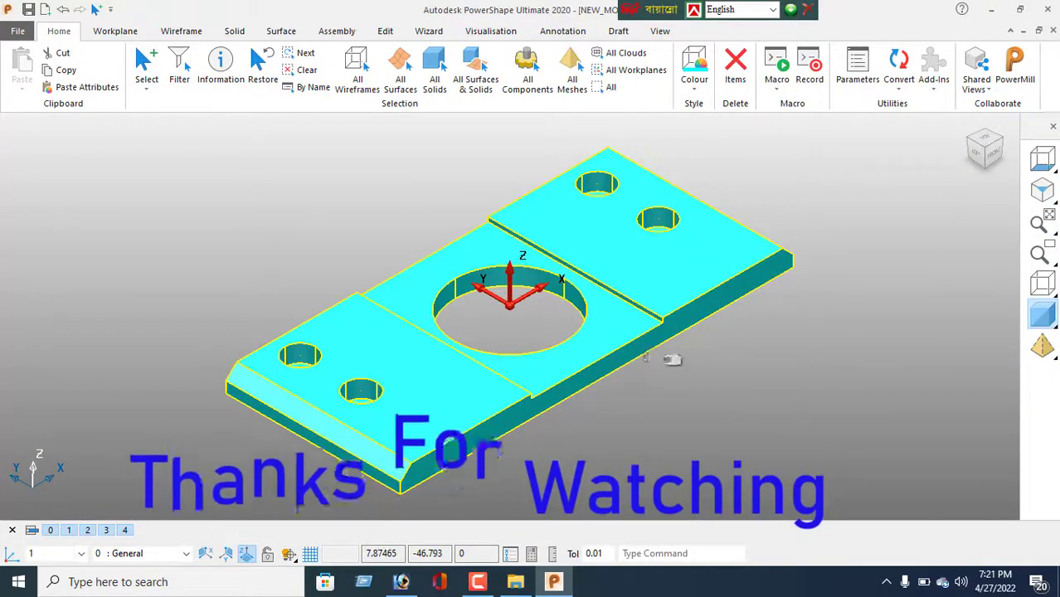
middle_click_drag(669, 360, 828, 352, "shift")
scroll(851, 348, "down", 3)
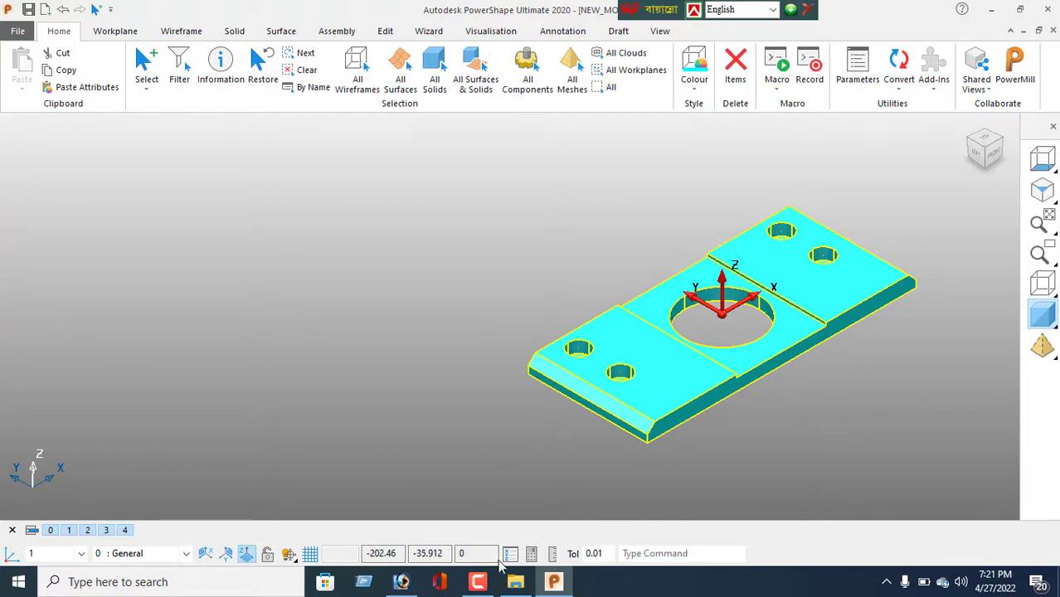
left_click(478, 582)
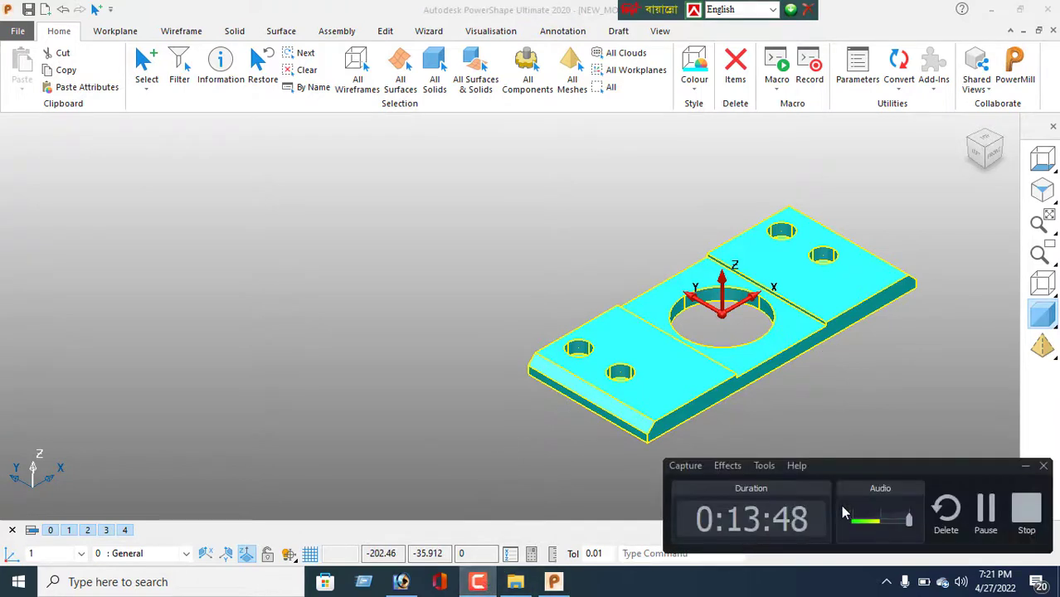